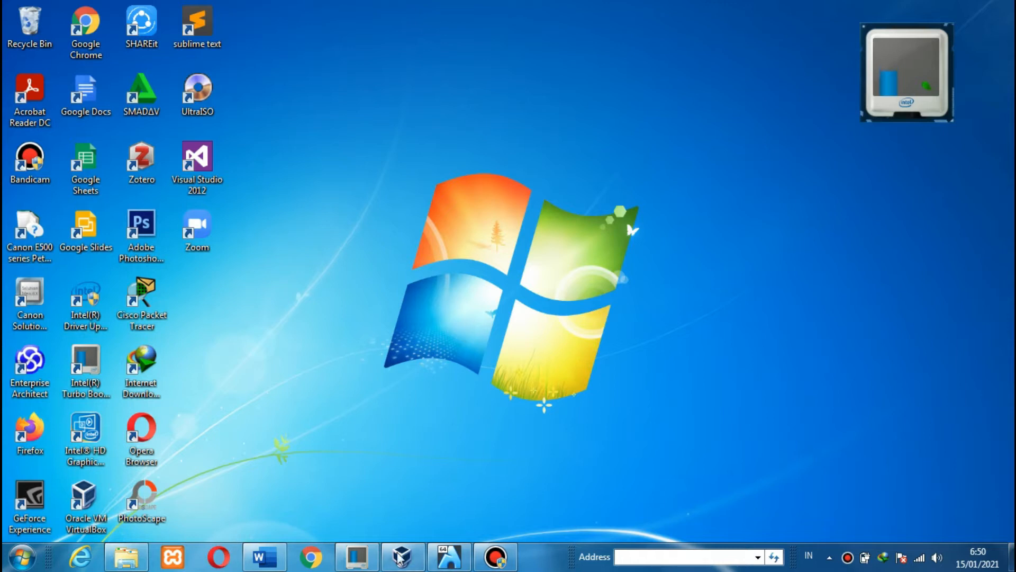
- Restore the Wireshark HTTP/HTTPS lab document and scroll down to its Background section
click(255, 567)
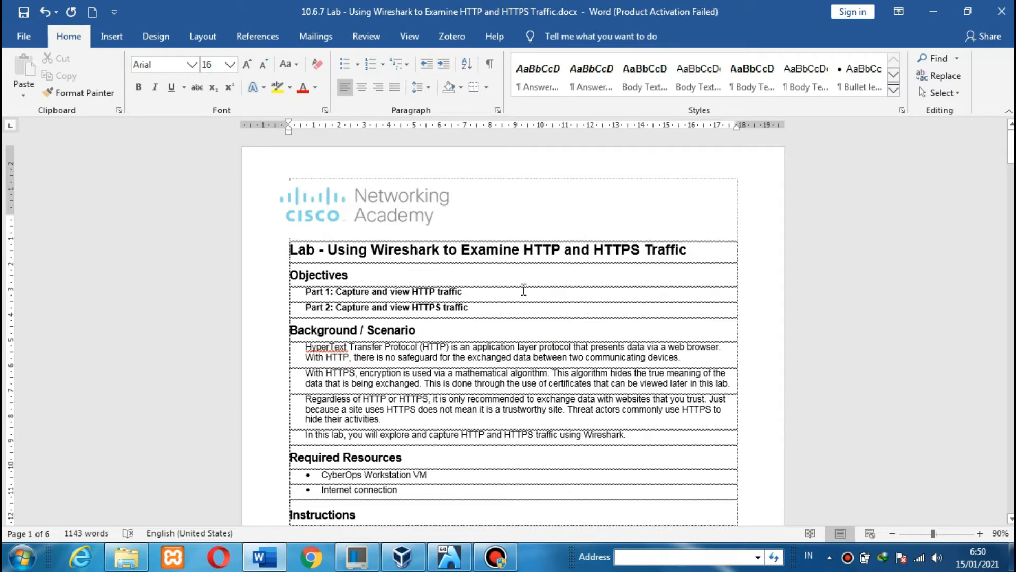
click(312, 254)
scroll(587, 279, down, 6)
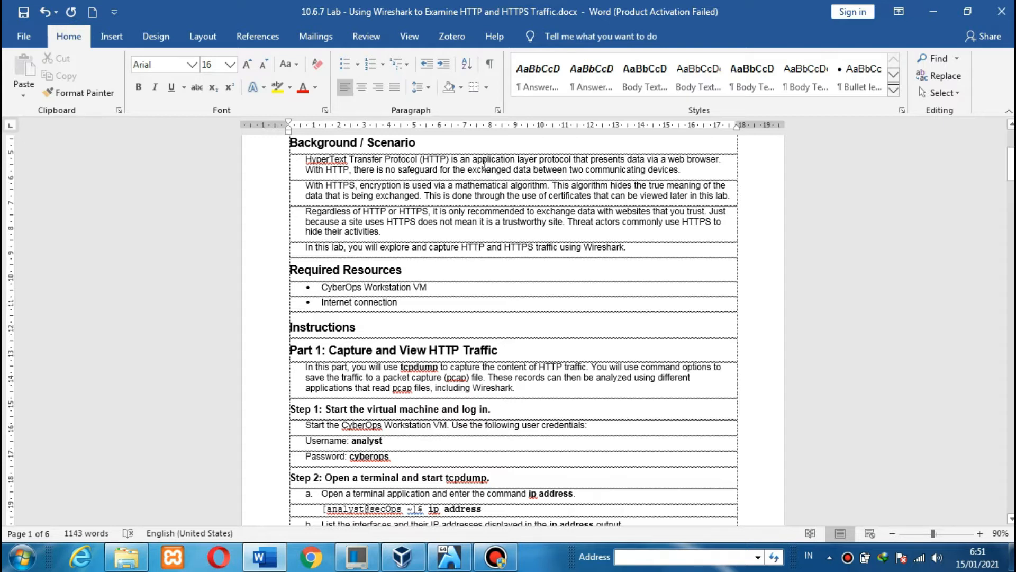
click(356, 189)
double_click(643, 221)
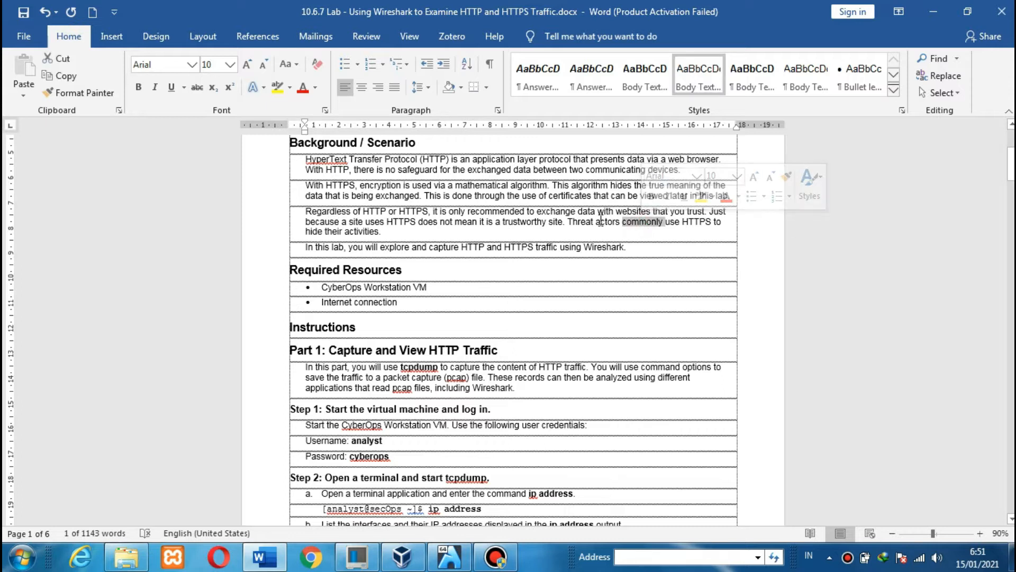
click(538, 232)
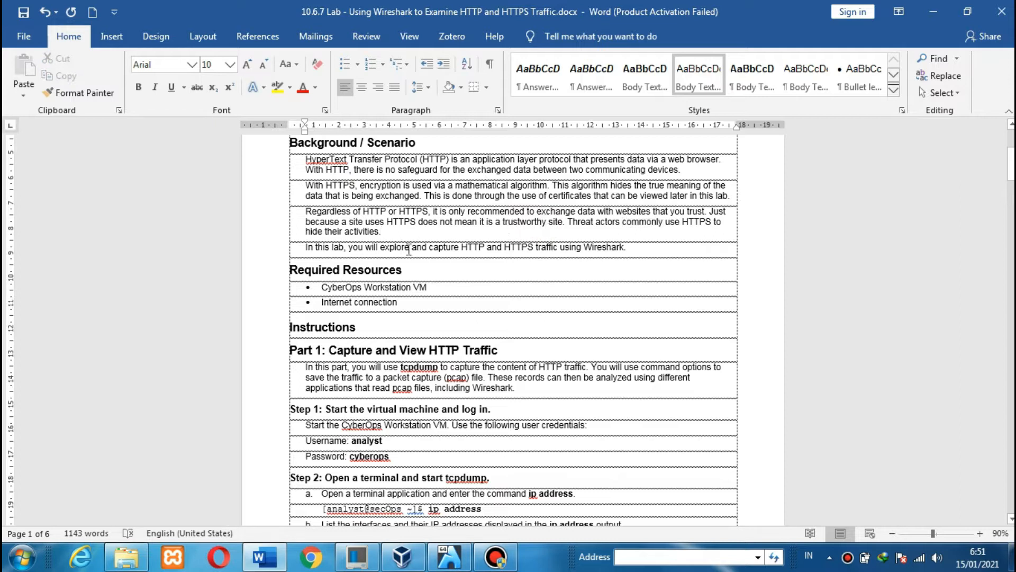
click(264, 253)
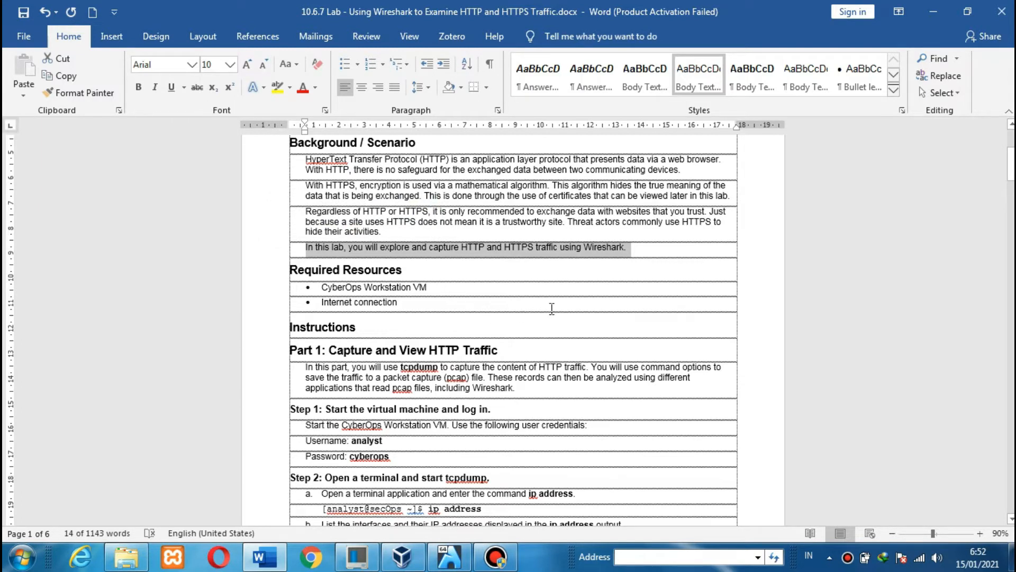
click(616, 196)
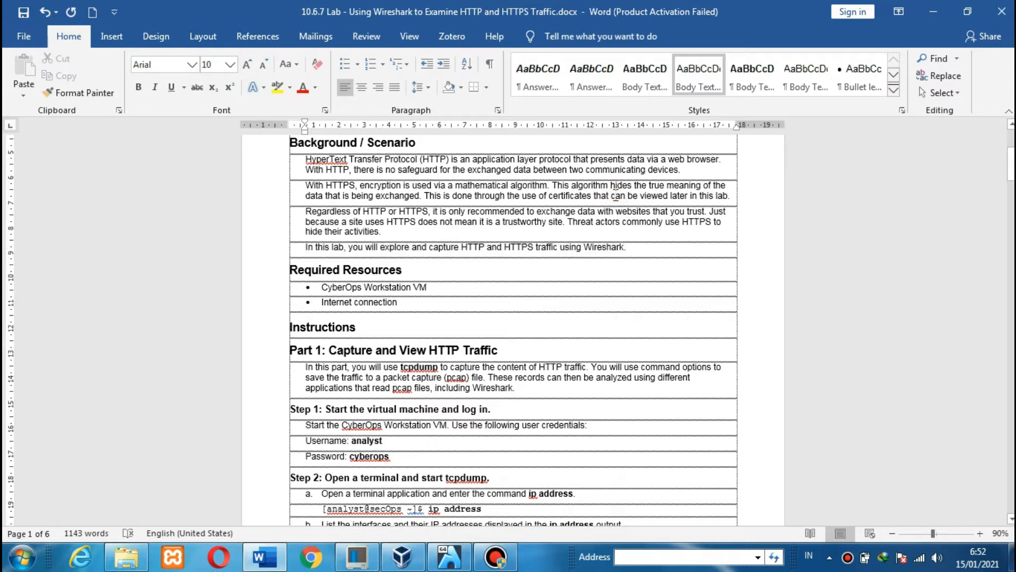
scroll(616, 196, down, 5)
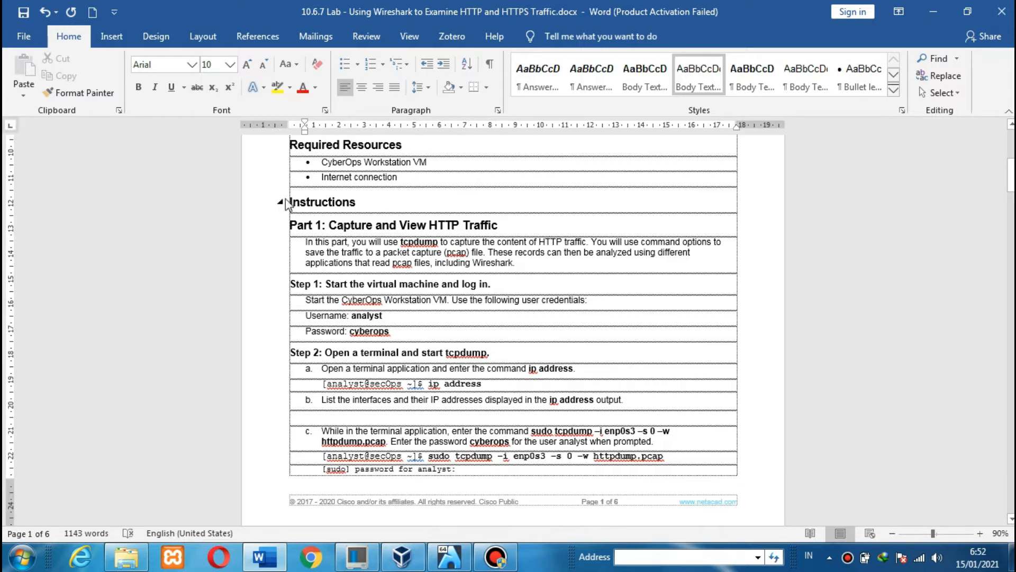
click(369, 199)
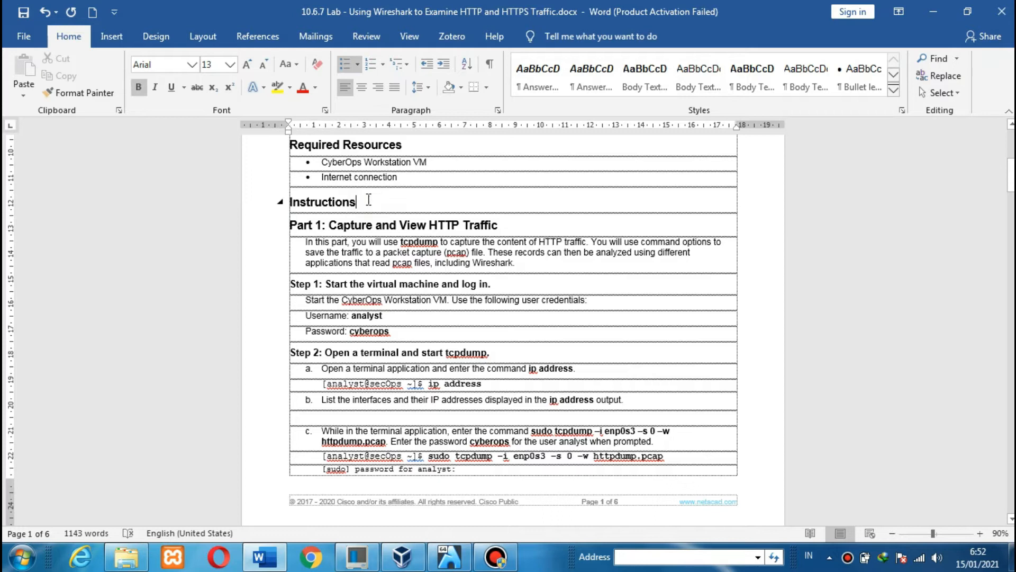
scroll(369, 200, down, 2)
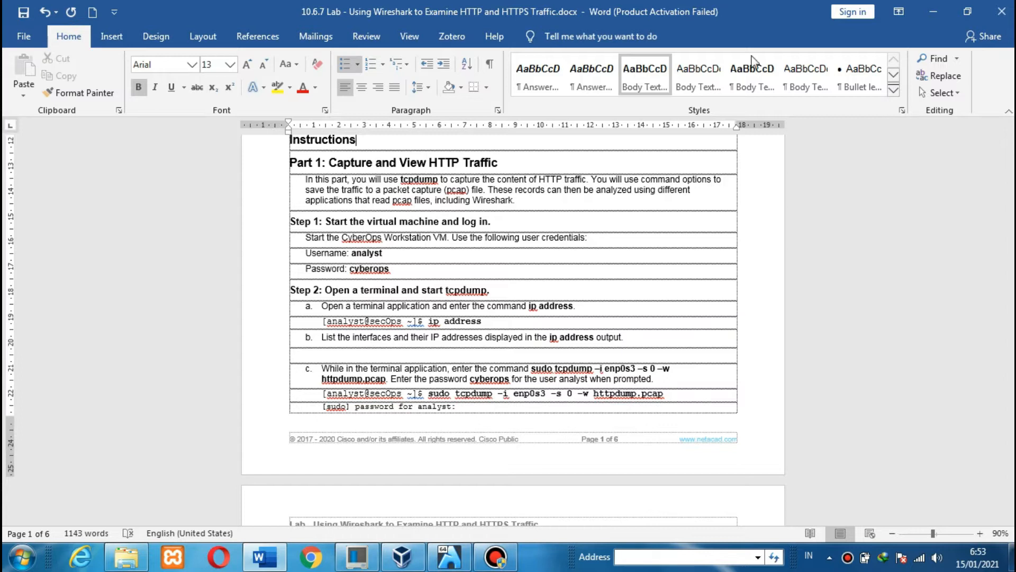
- Scroll the lab document to the top, minimize Word, and bring up the CyberOps VM
scroll(654, 179, up, 10)
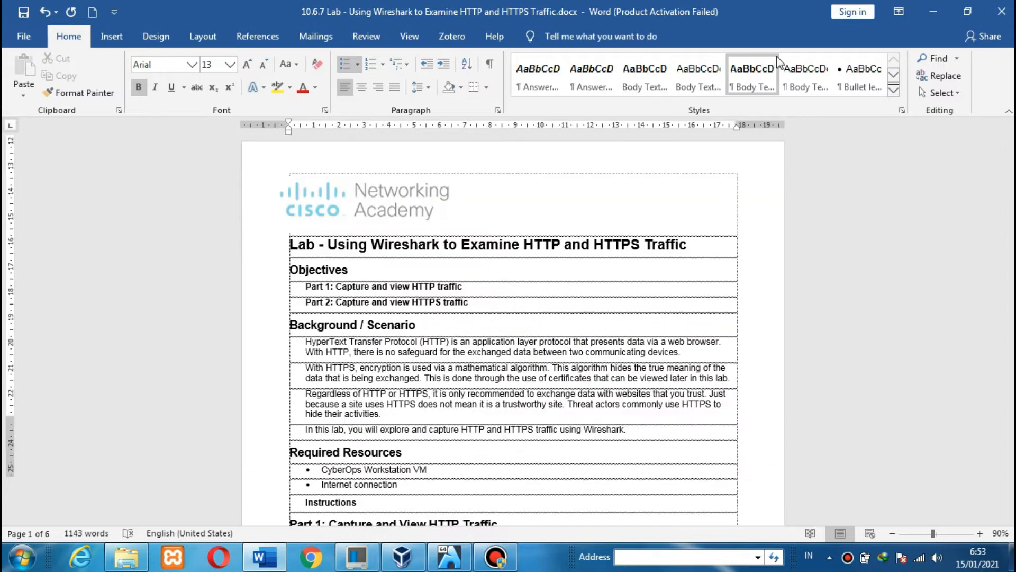
click(634, 183)
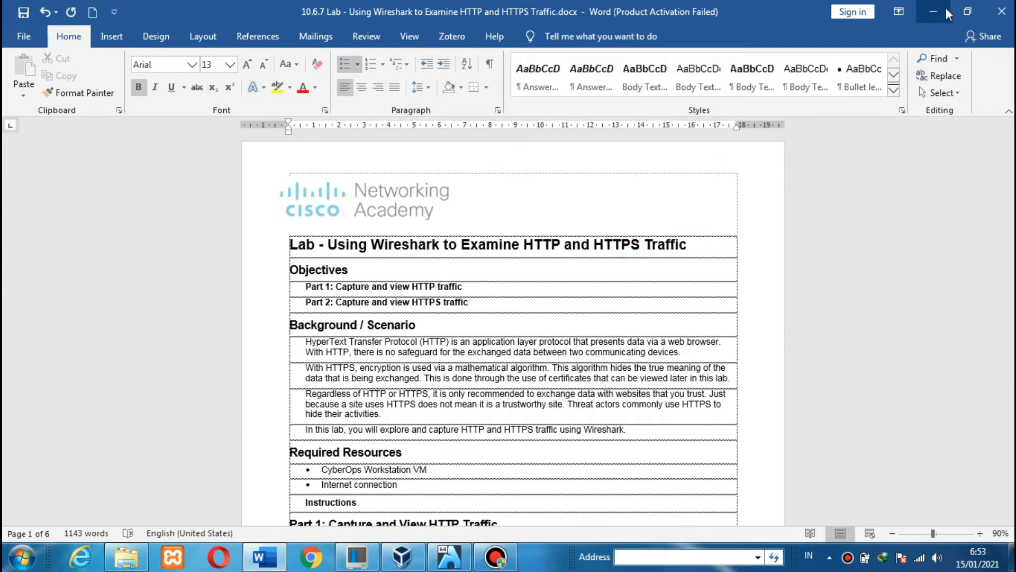
click(925, 11)
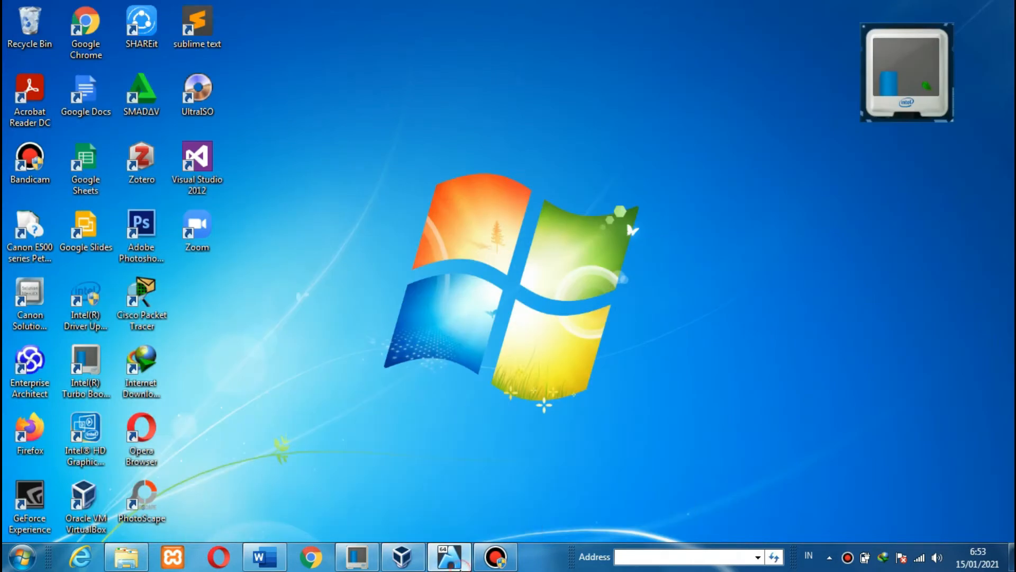
click(452, 560)
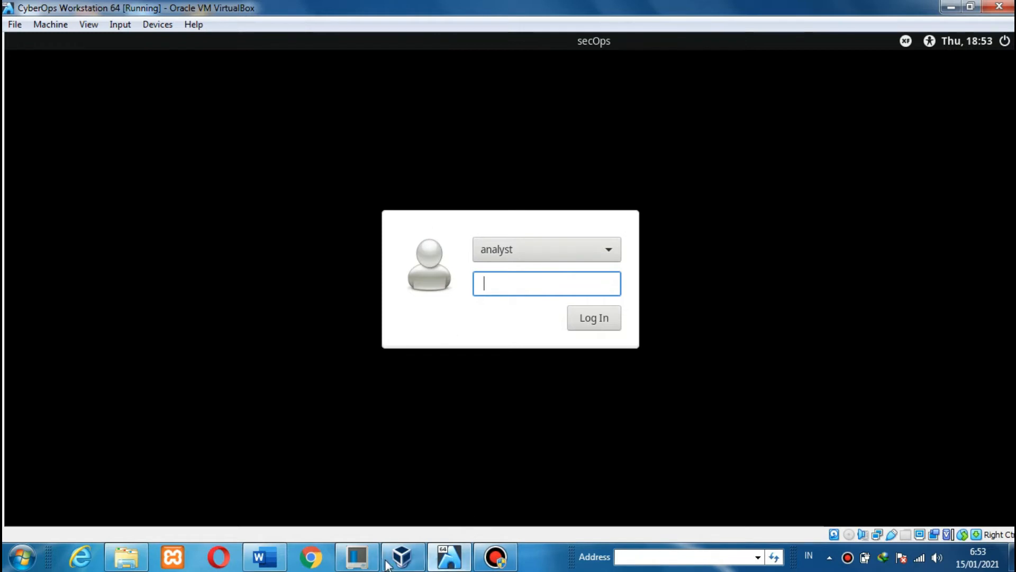
- Look up the VM login password in Step 1 of the lab document
click(264, 554)
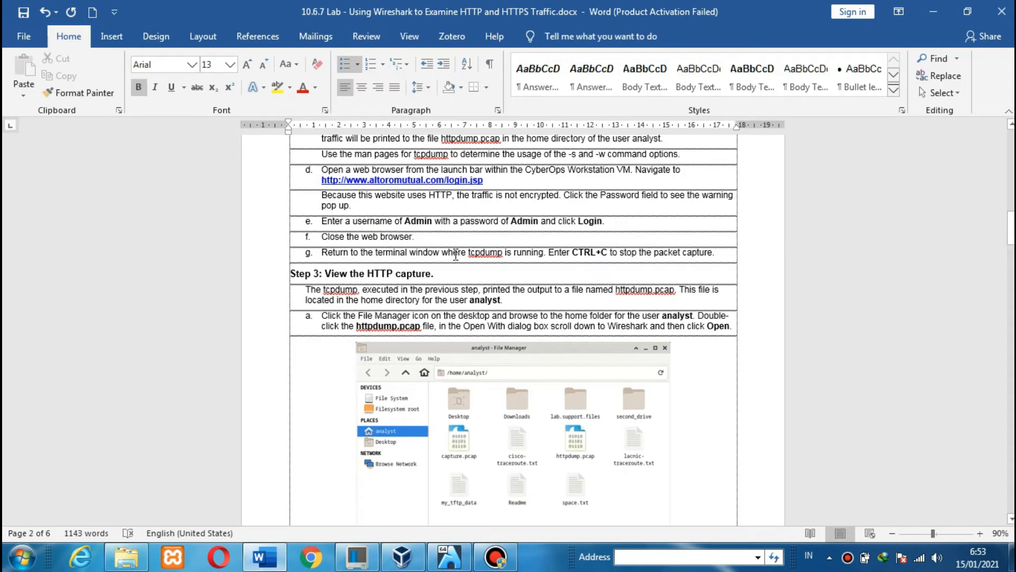
click(455, 254)
scroll(455, 254, up, 20)
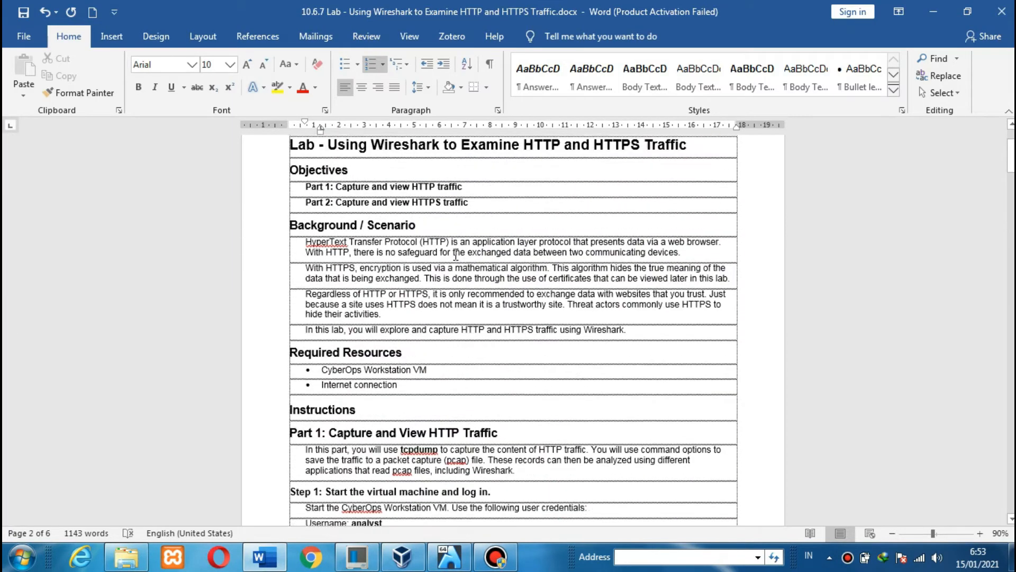
scroll(455, 254, down, 10)
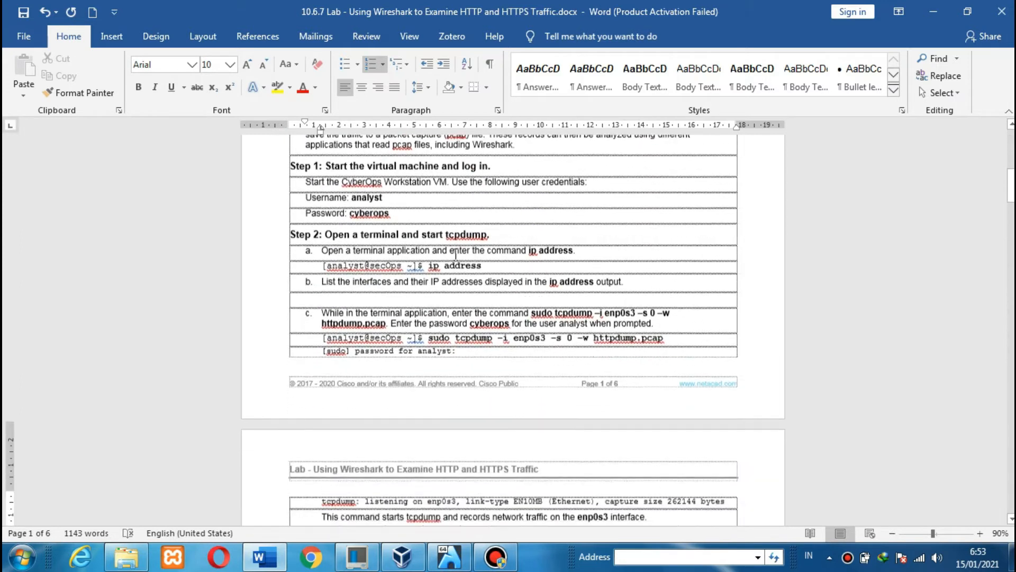
double_click(384, 206)
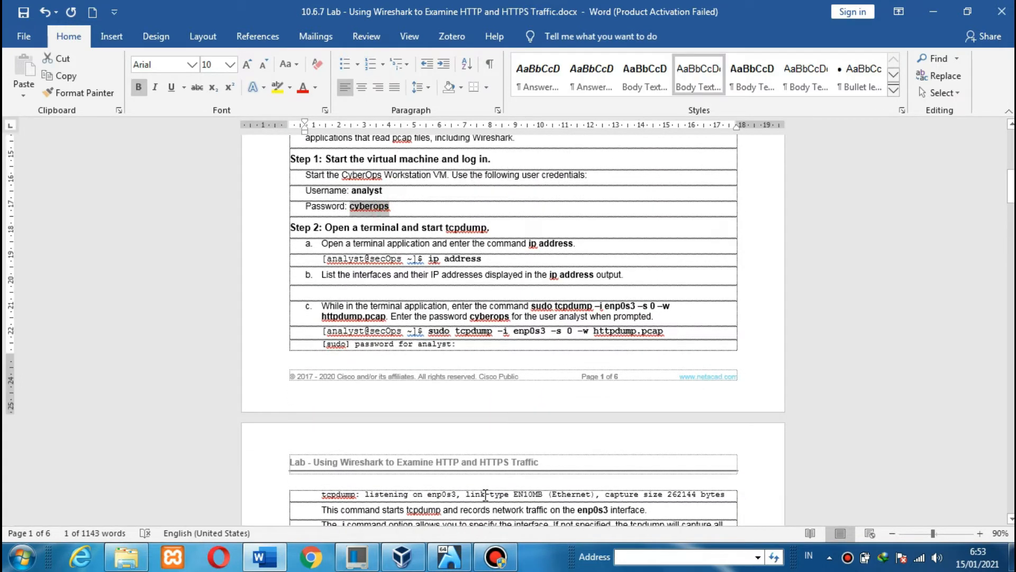
- Log in to the CyberOps Workstation with the lab password and restore down the VirtualBox window
click(449, 556)
text(cybero)
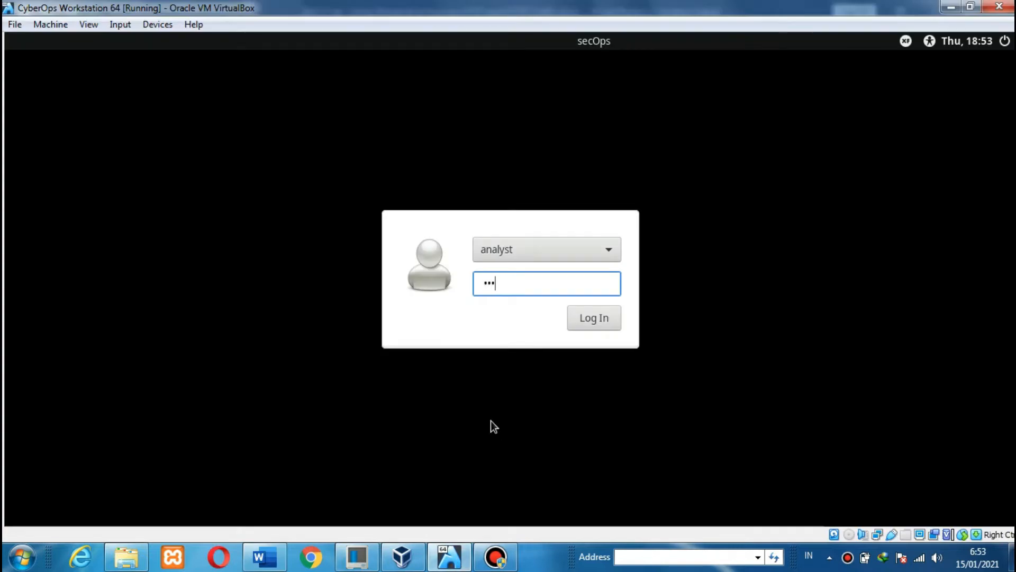
text(ps)
click(603, 319)
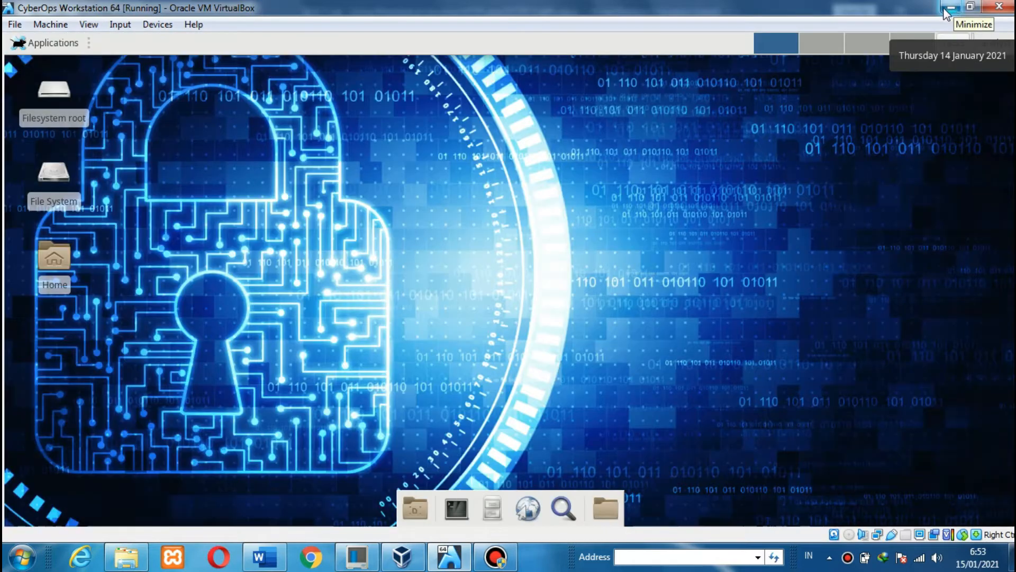
click(970, 6)
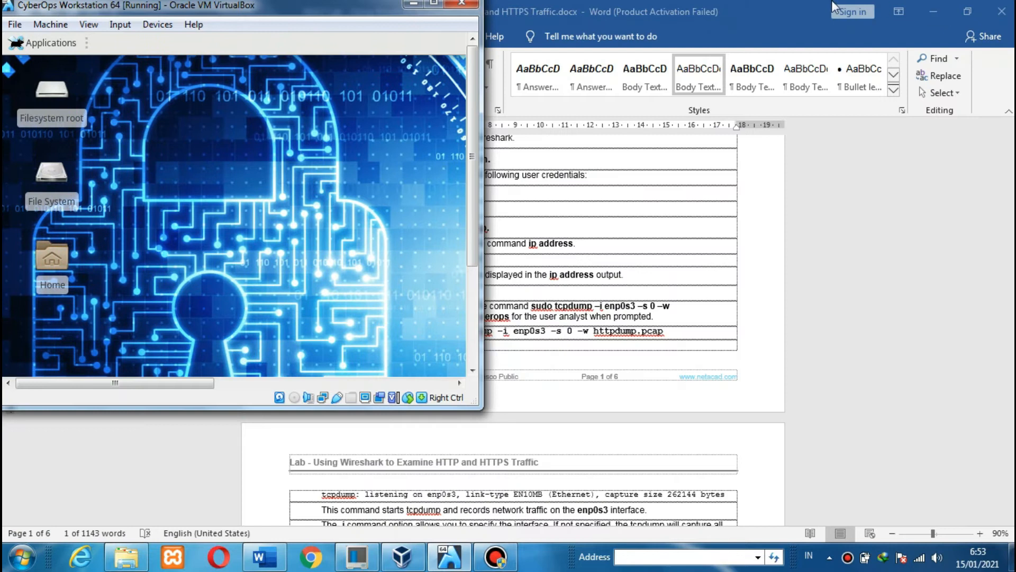
- Snap the lab document to the left half of the screen at the Step 2 heading
click(785, 15)
key(super+Left)
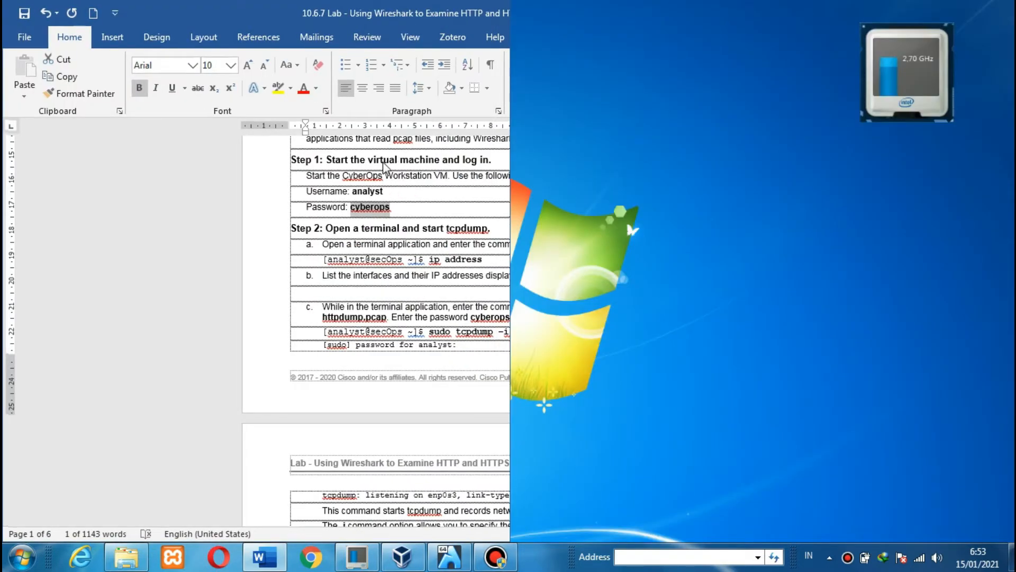
click(320, 226)
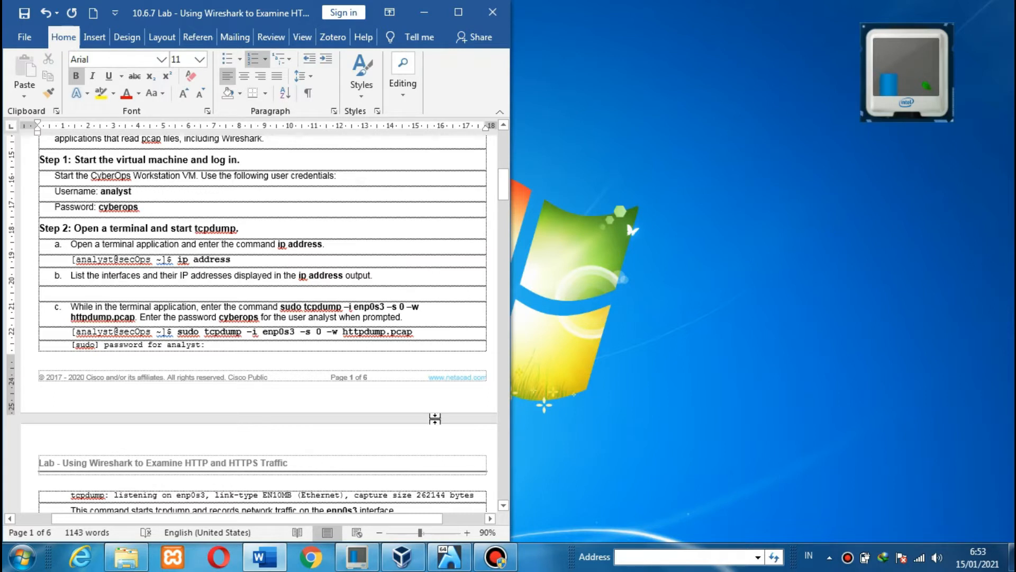
- Move the VM window to the right half and open a terminal inside the VM
click(447, 558)
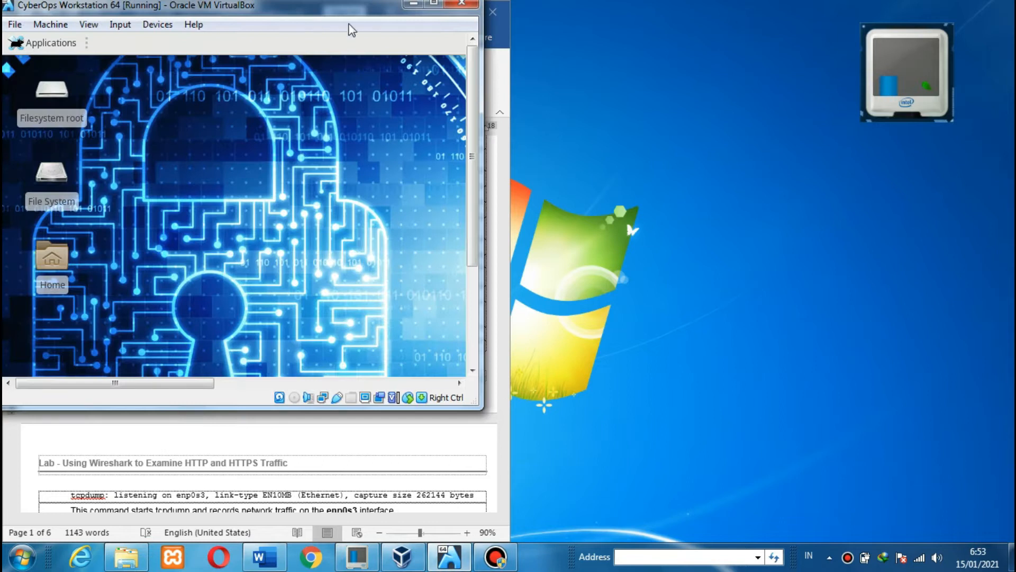
drag(353, 19, 884, 5)
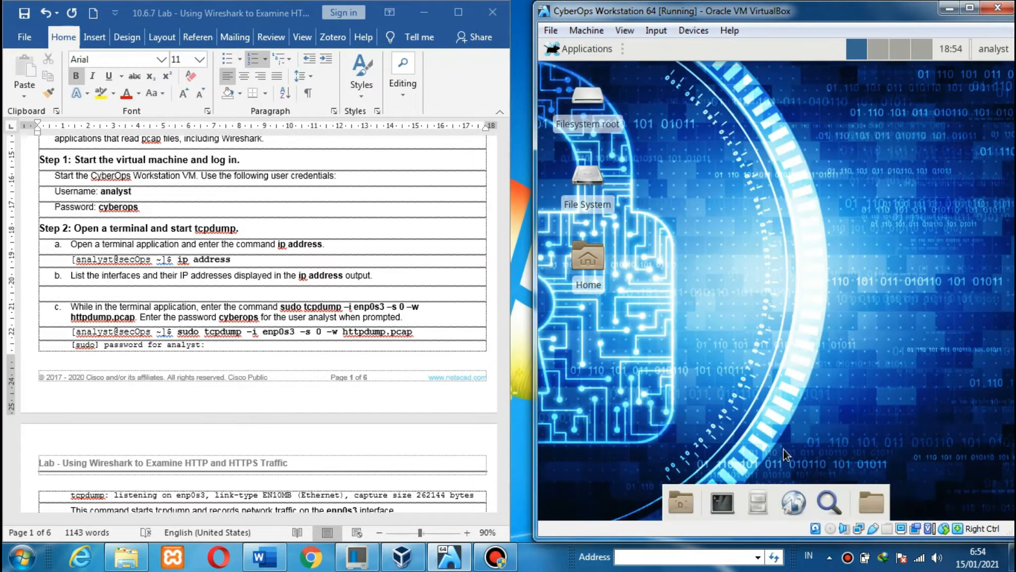
click(723, 502)
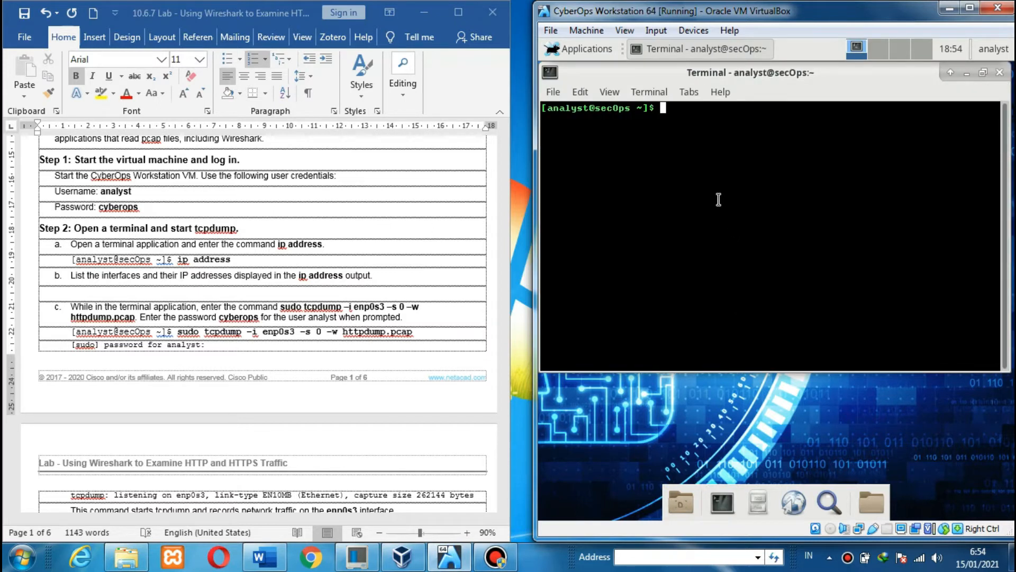
- Run ip address in the VM terminal, then read further down the lab document
text(ip address)
key(Return)
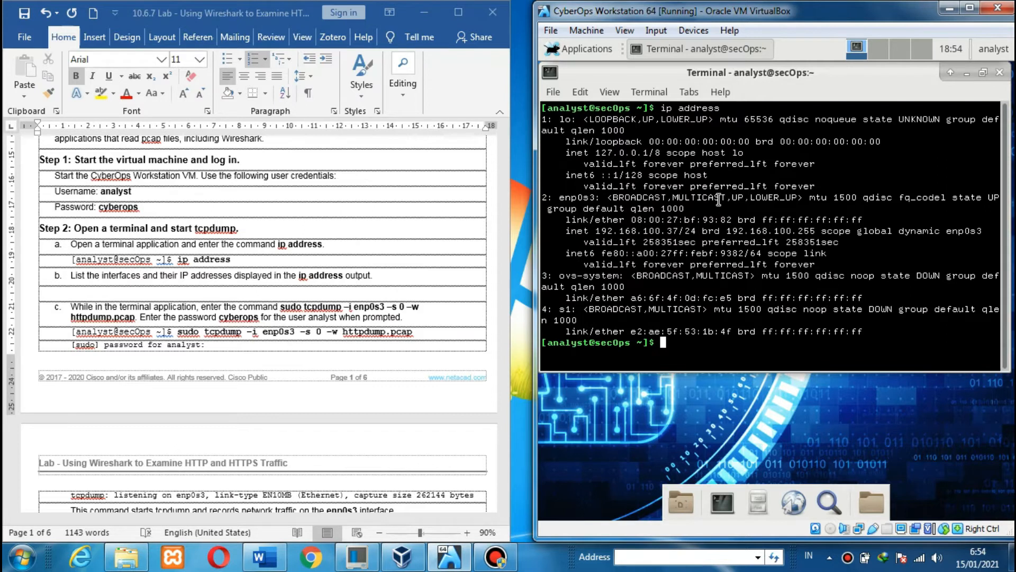
click(397, 290)
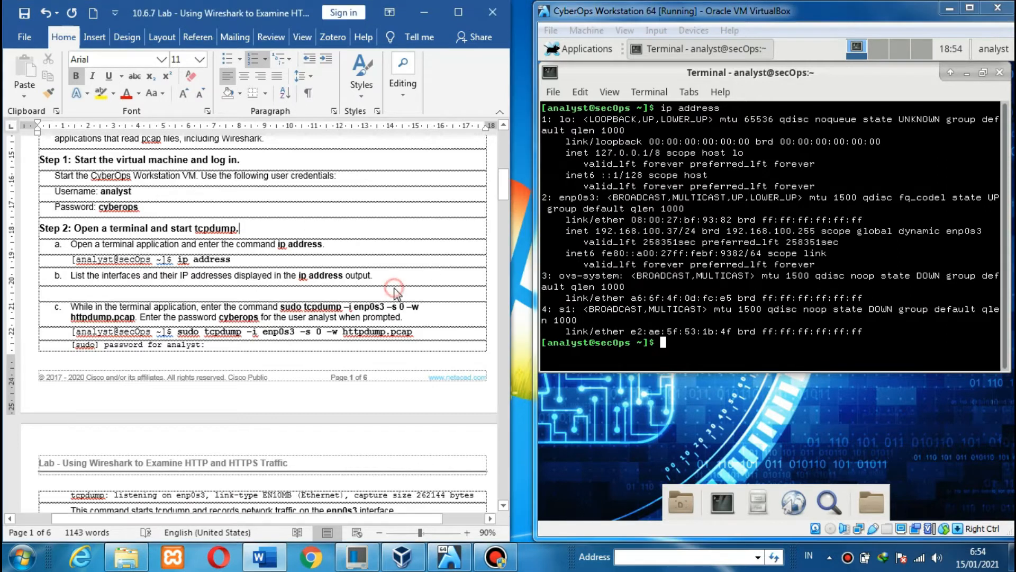
scroll(397, 290, down, 3)
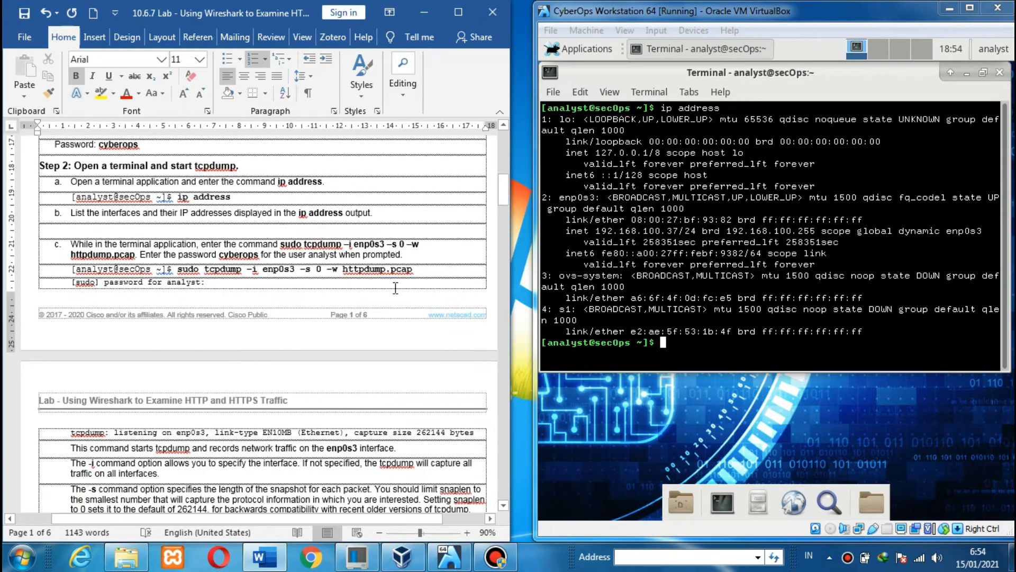
scroll(397, 291, down, 2)
scroll(397, 294, down, 2)
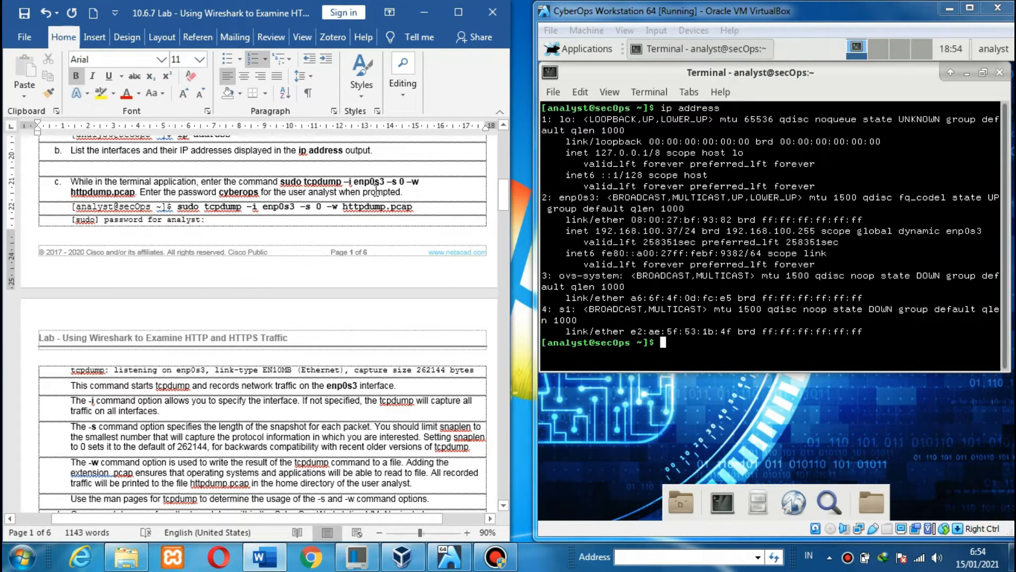
- Undo the stray 'sudo' typed into the lab document and refocus the VM terminal
text(sudo)
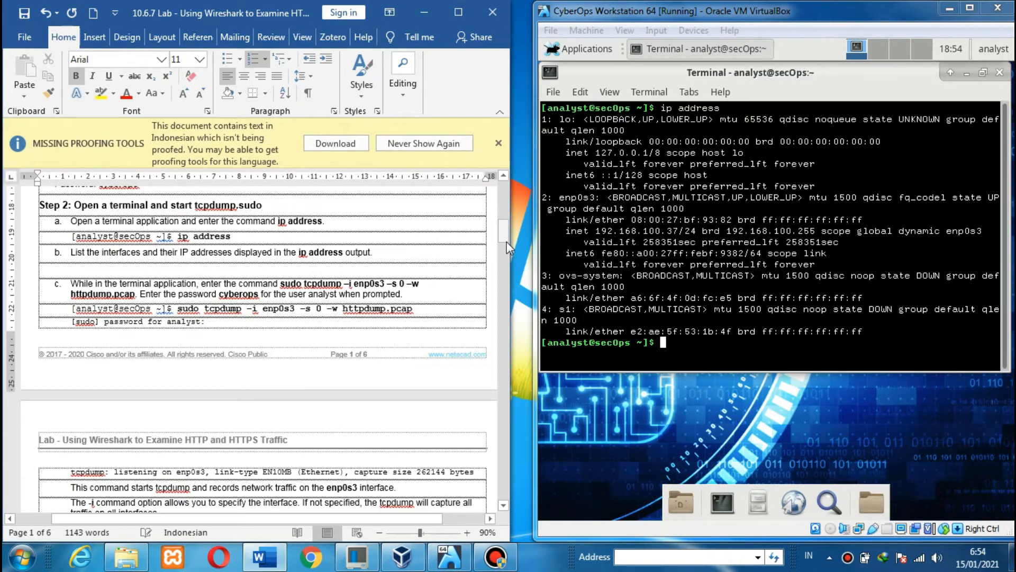
key(ctrl+z)
click(667, 7)
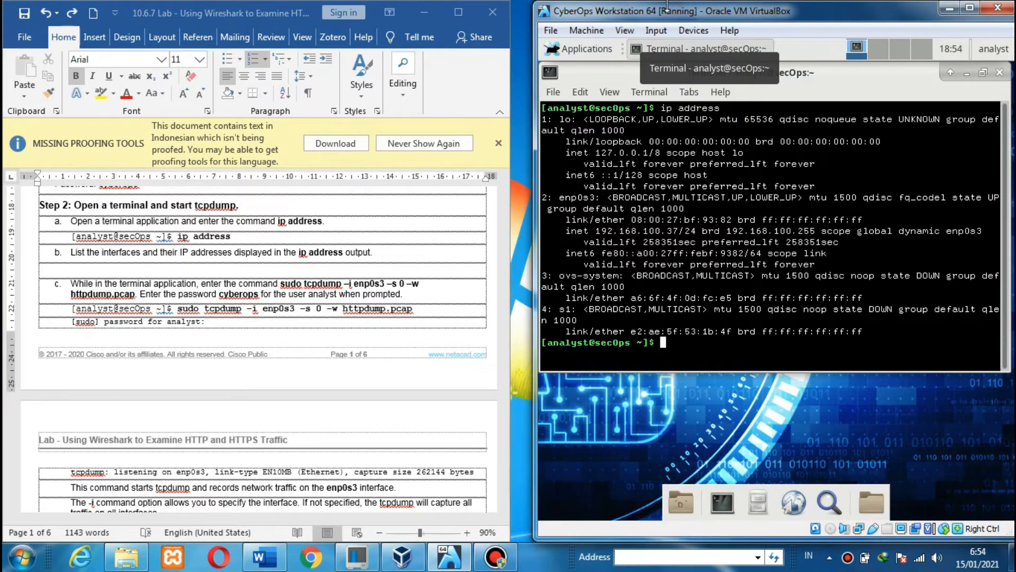
- Run sudo tcpdump -i enp0s3 -s 0 -w httpdump.pcap and enter the sudo password
text(sudo tcpdump -i en)
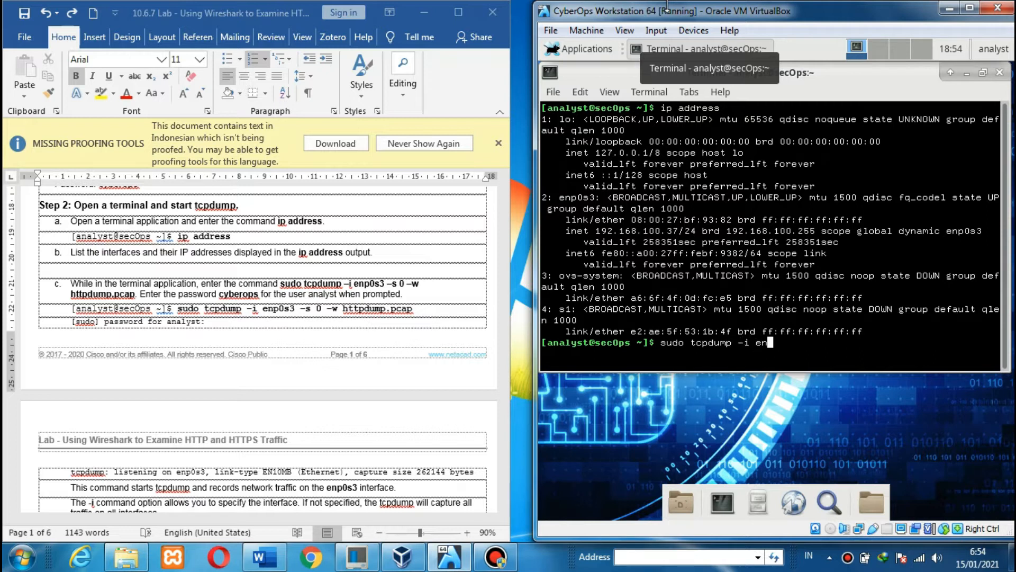
text(p0s3 -s 0 -w httpdump.pcap)
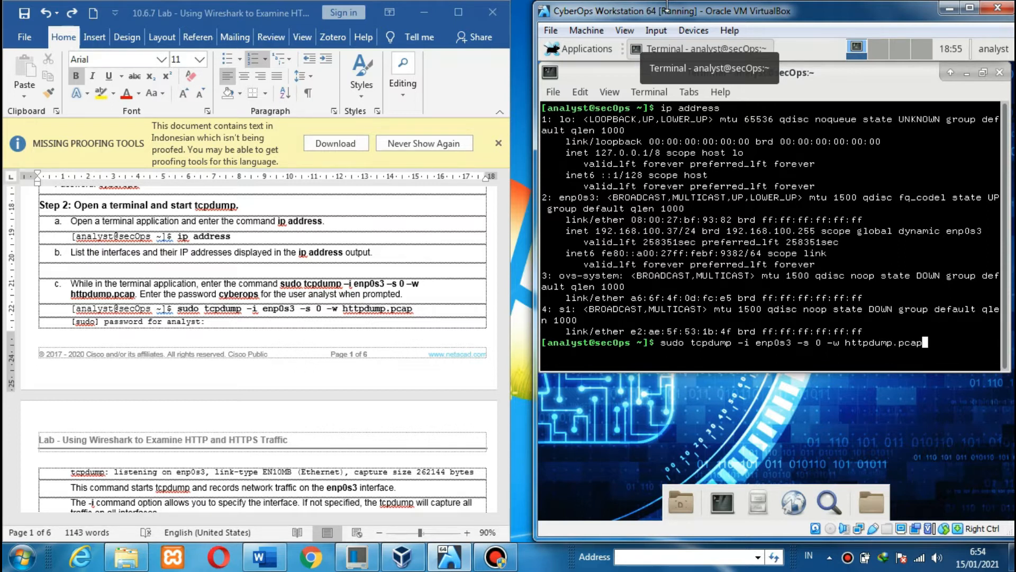
key(Return)
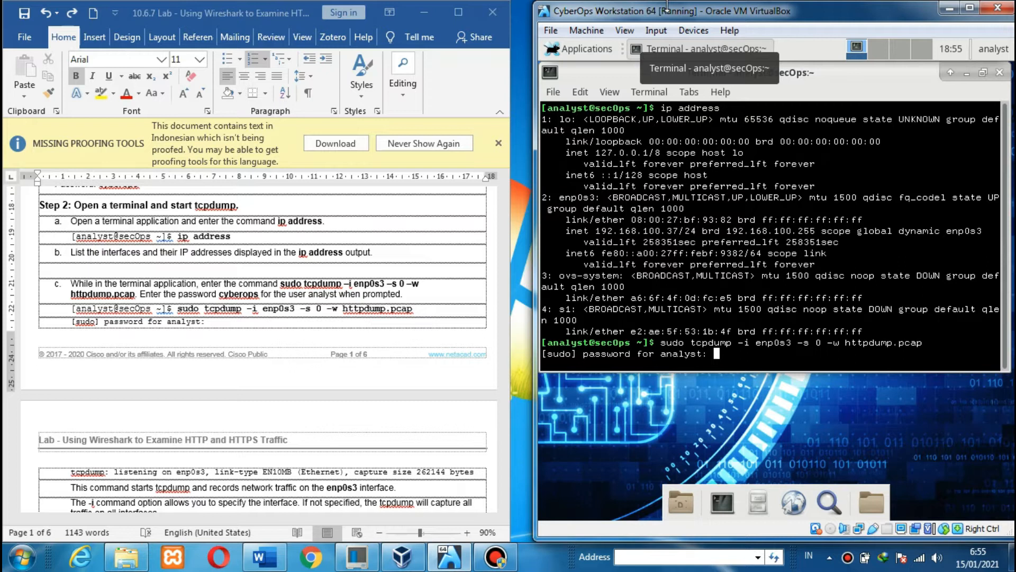
key(Return)
- Check Step 3 of the lab and highlight tcpdump's listening output in the terminal
click(320, 262)
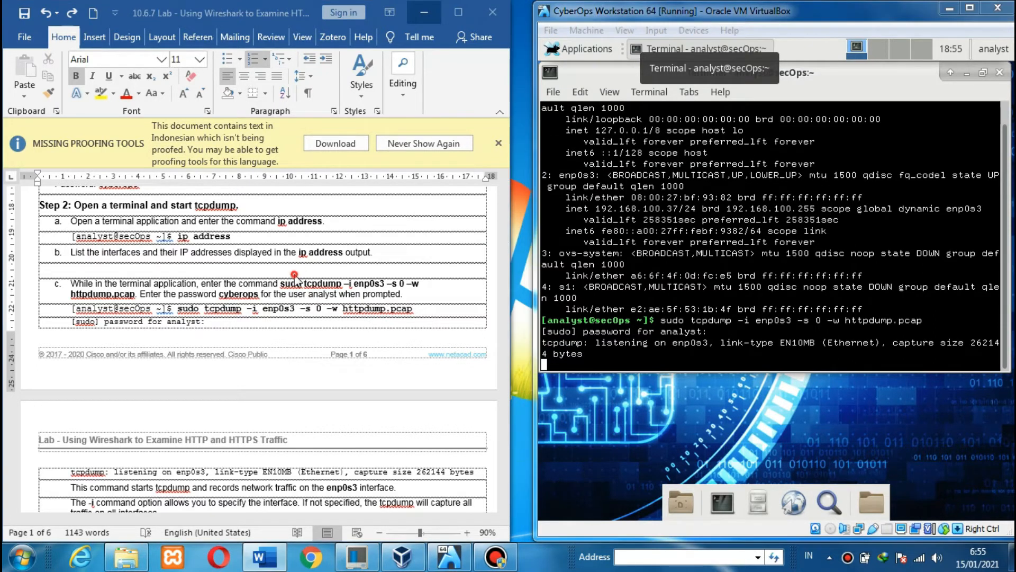
scroll(296, 273, down, 8)
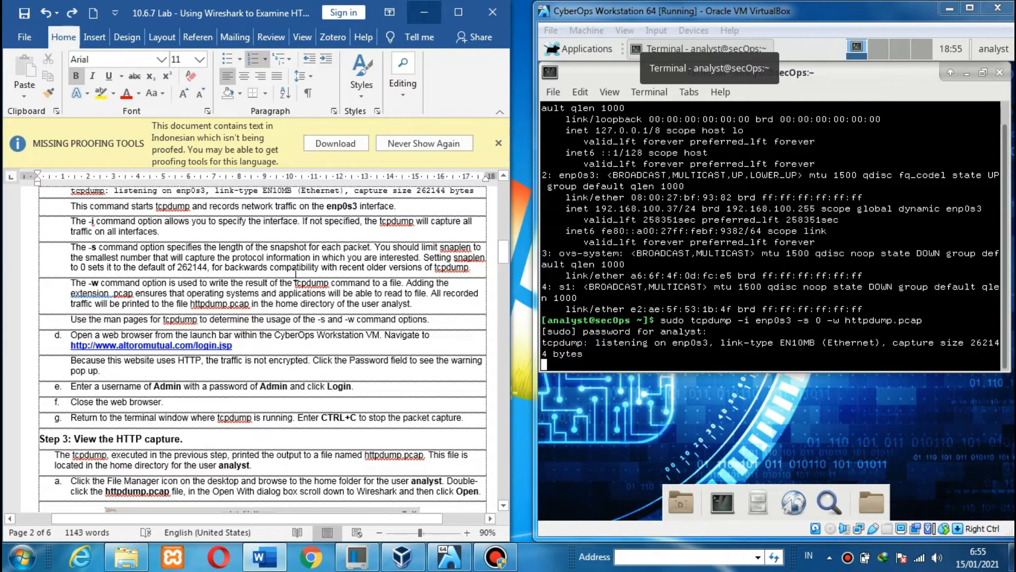
click(61, 206)
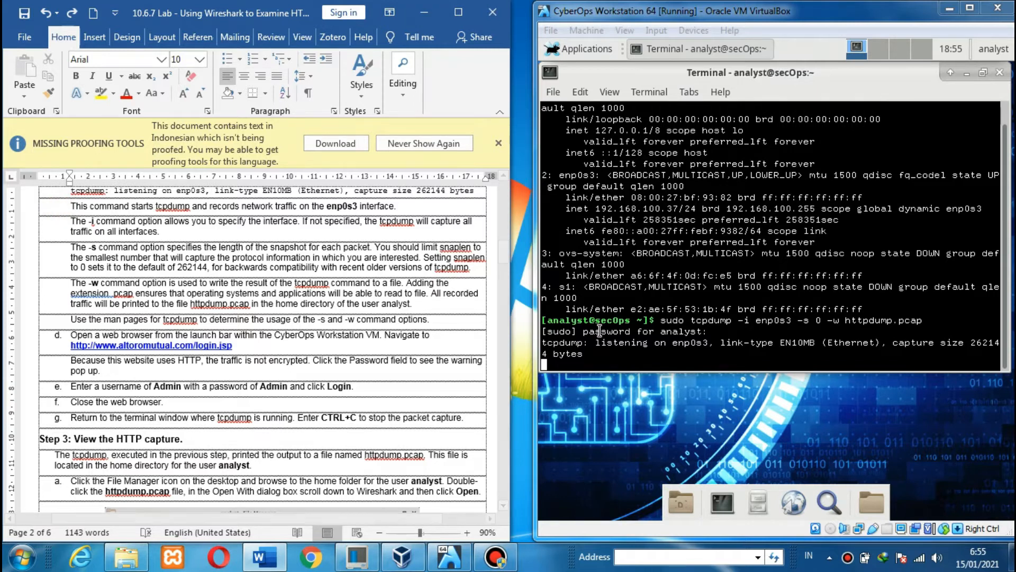
drag(600, 332, 676, 342)
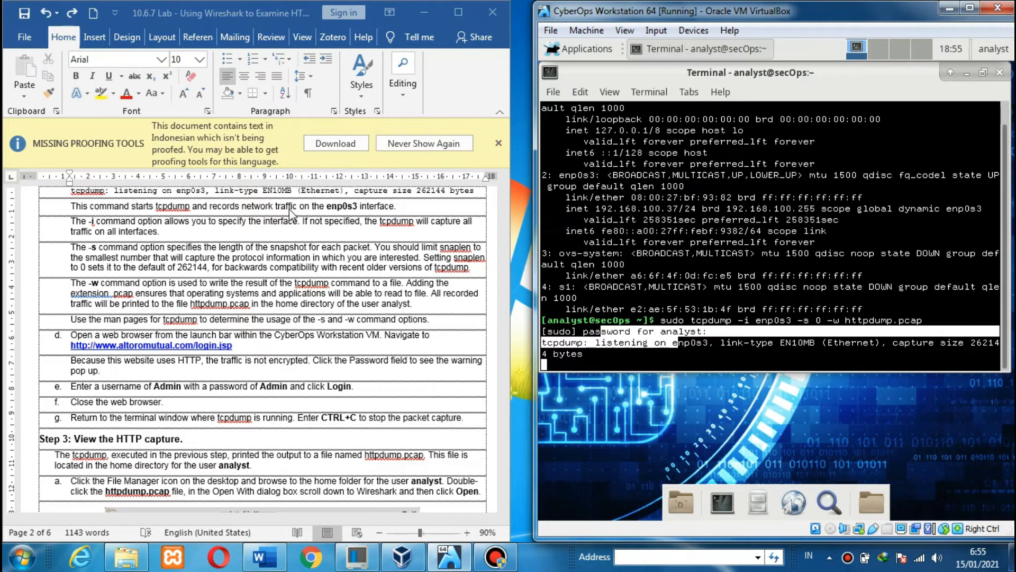
click(309, 213)
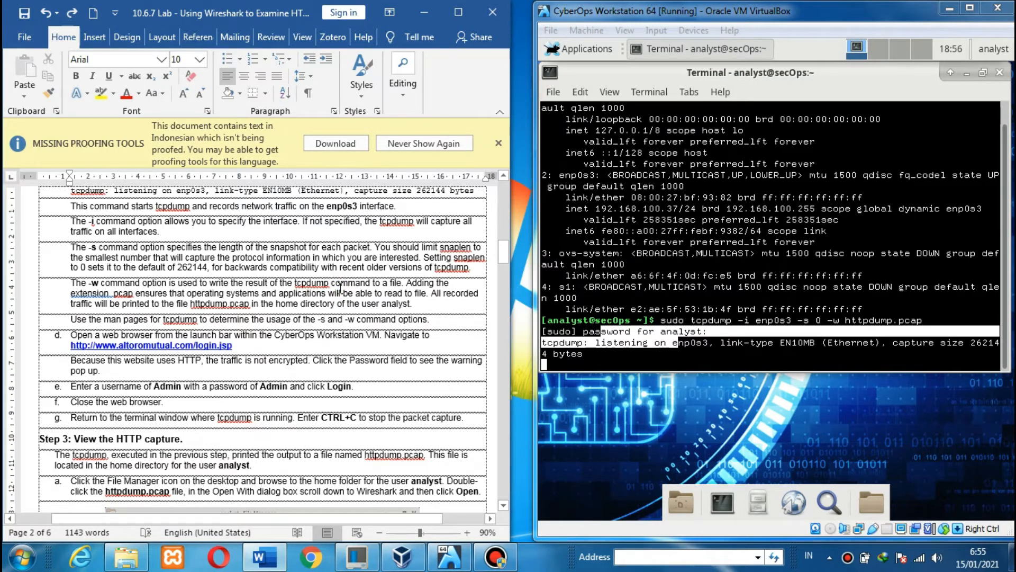
- Minimize the capturing terminal and launch the web browser inside the VM
scroll(340, 288, down, 4)
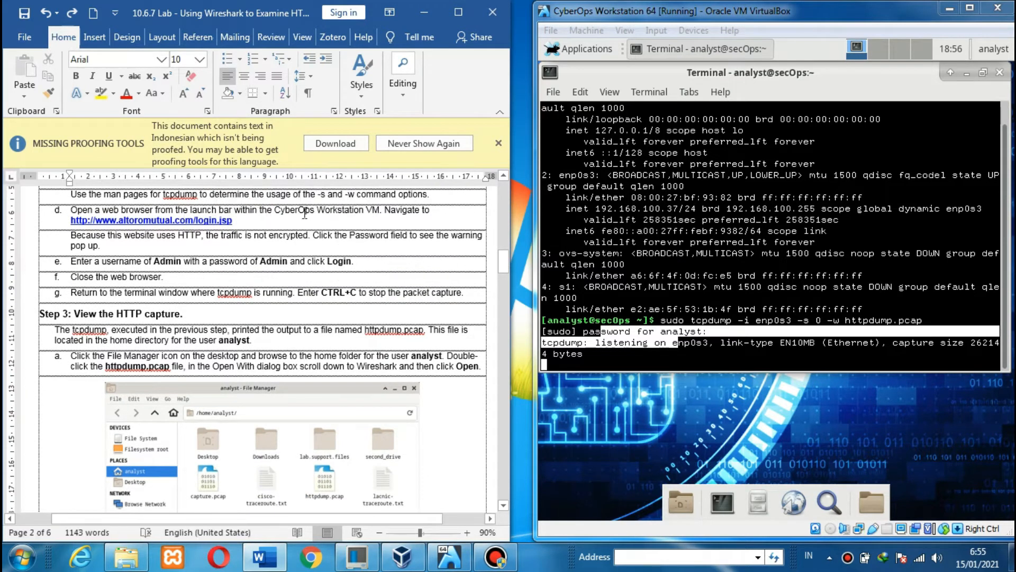
click(967, 73)
click(796, 508)
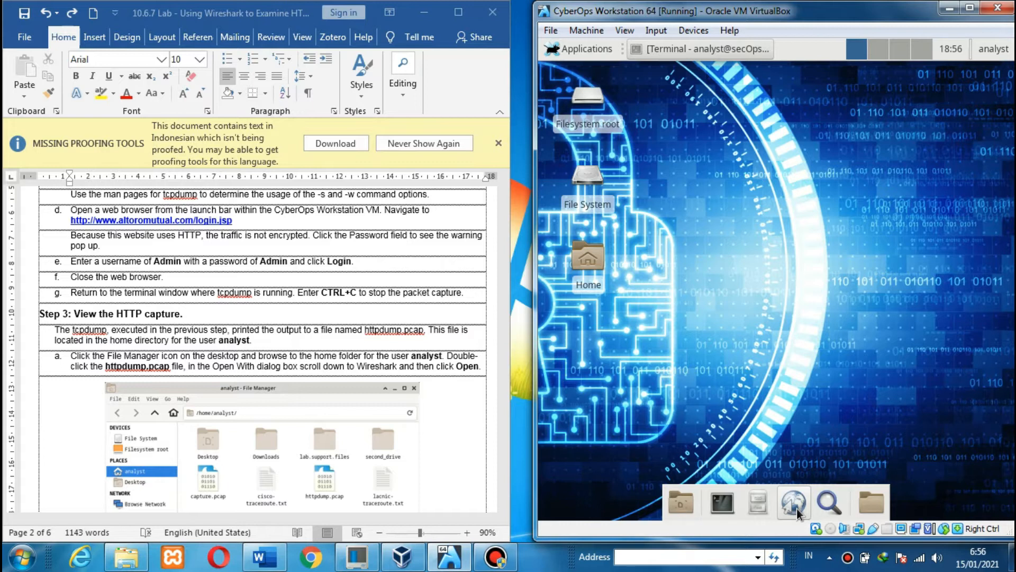
click(970, 8)
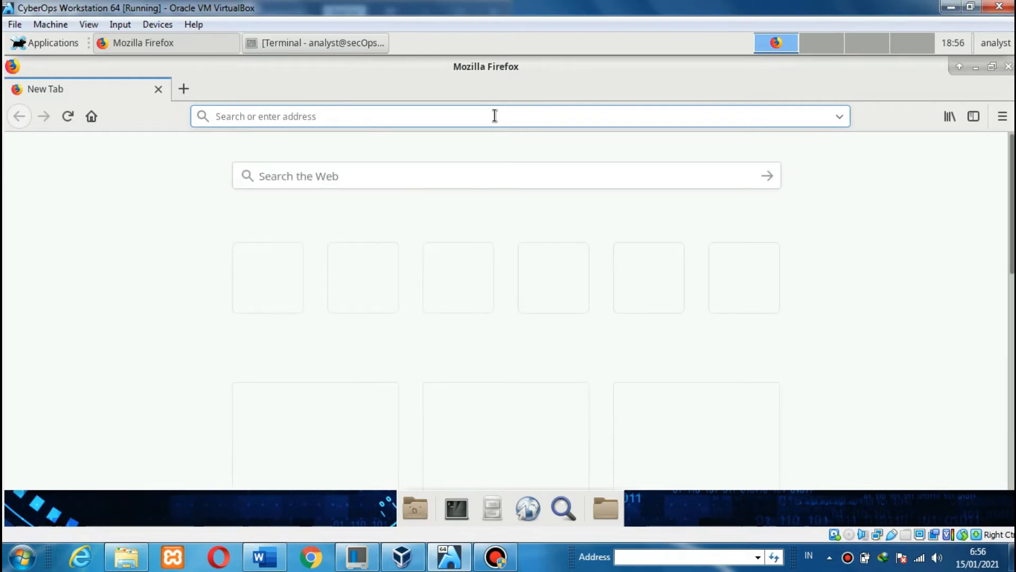
drag(815, 8, 835, 31)
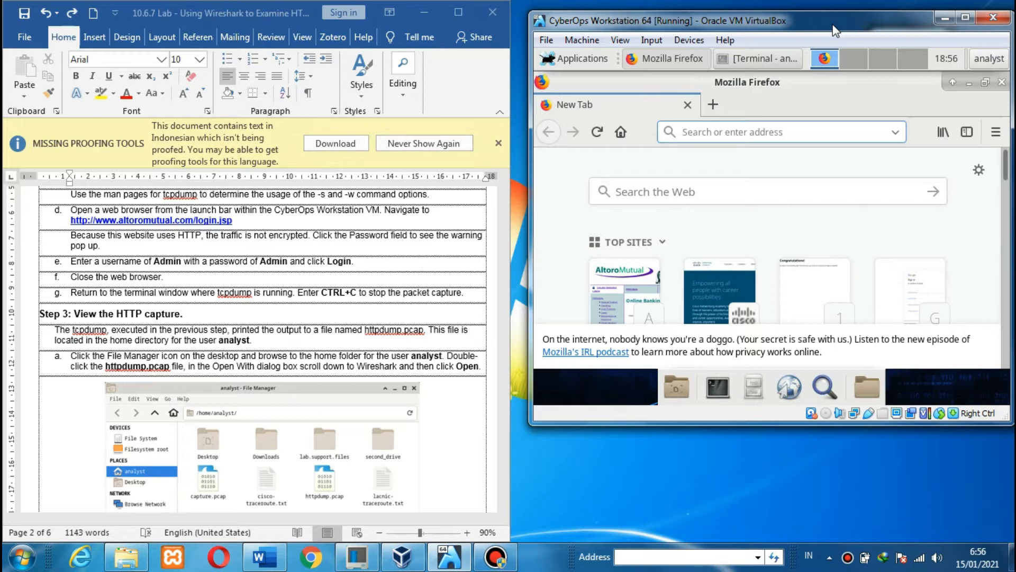
text(ww)
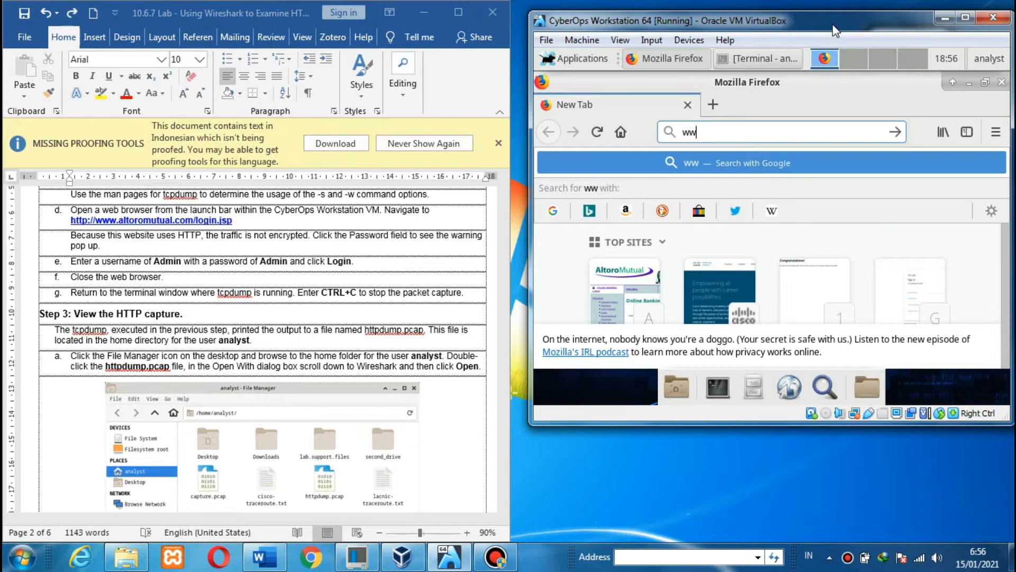
text(w.altoromutu)
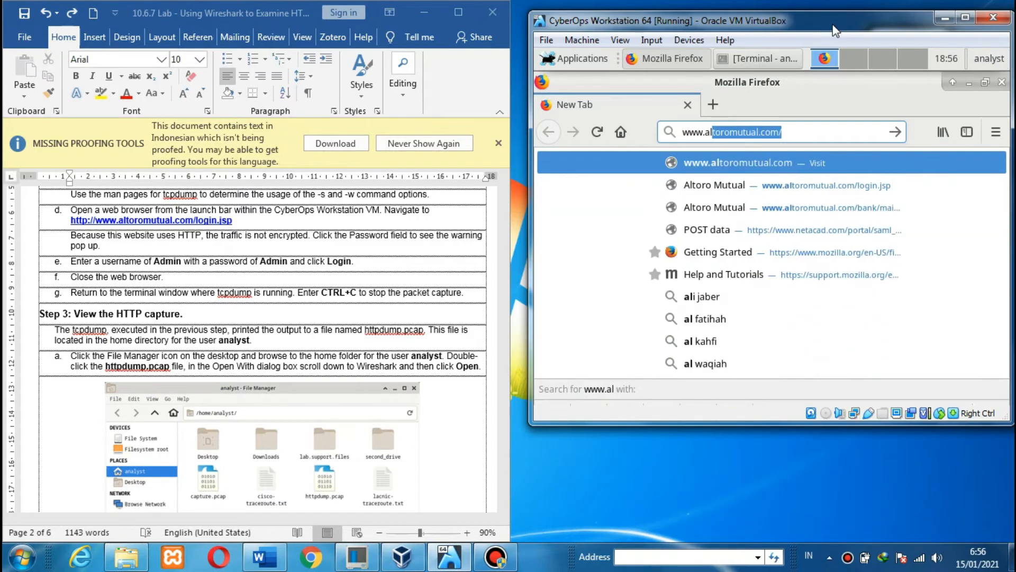
text(al.com)
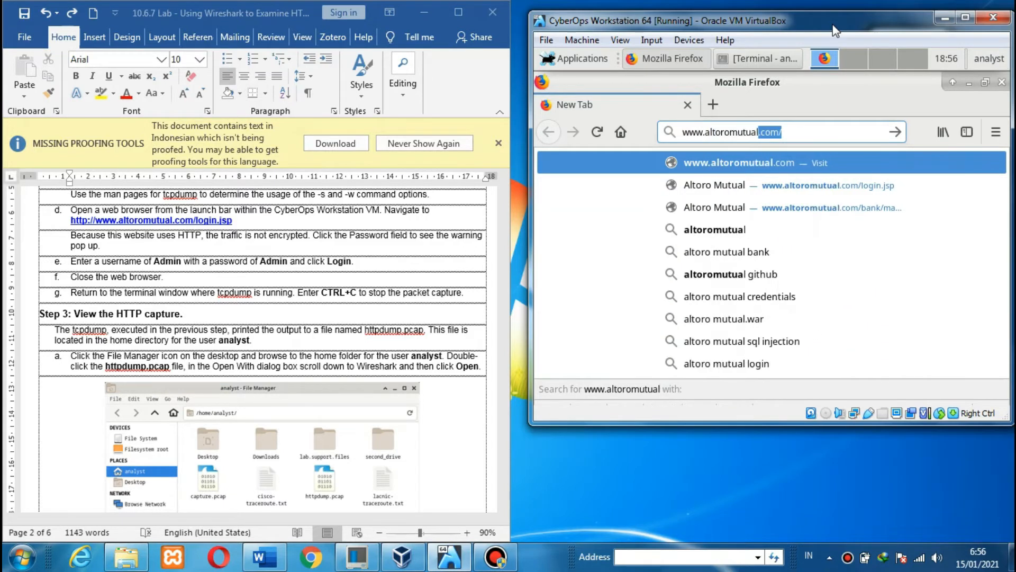
text(/login)
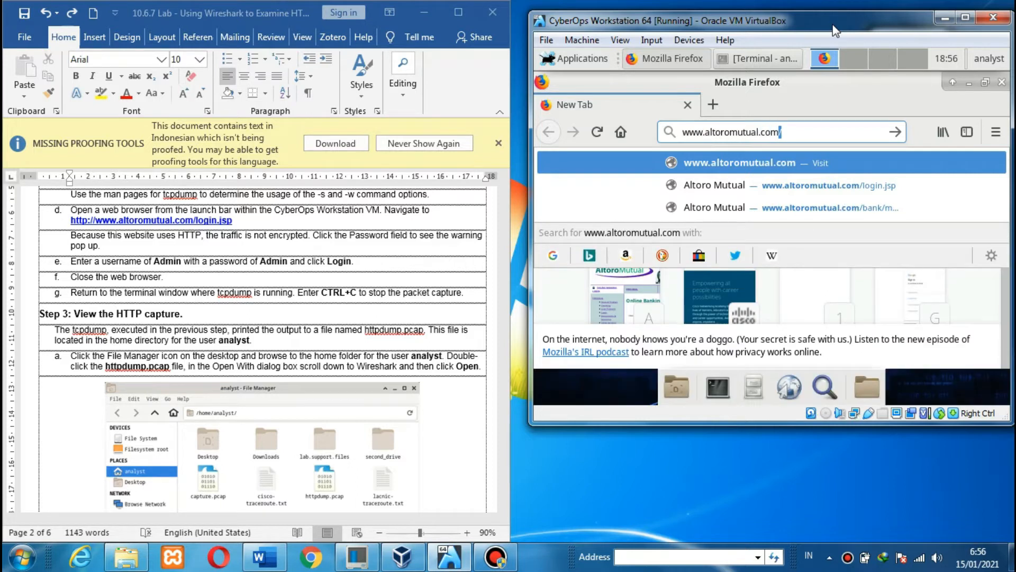
text(.jsp)
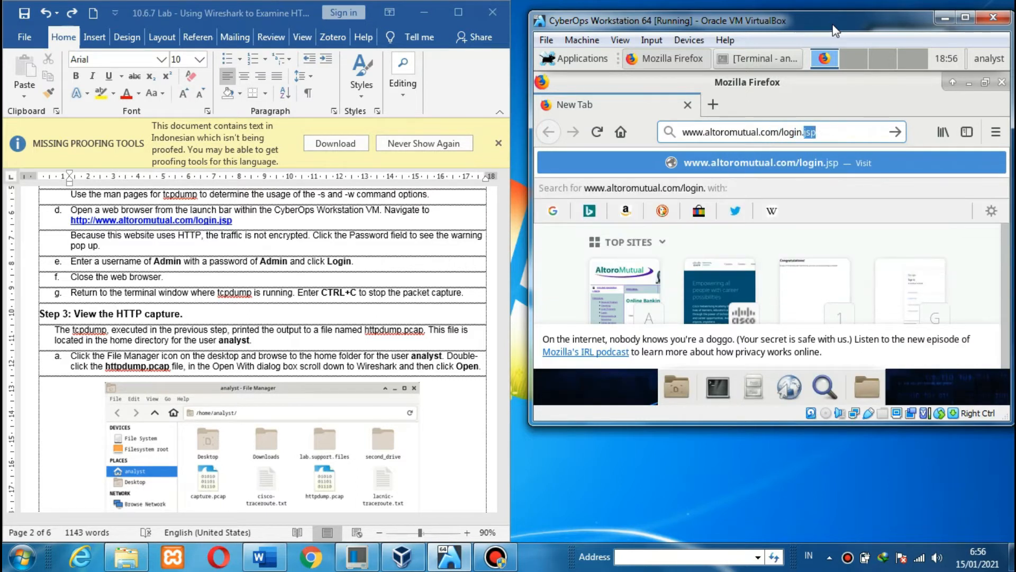
key(Return)
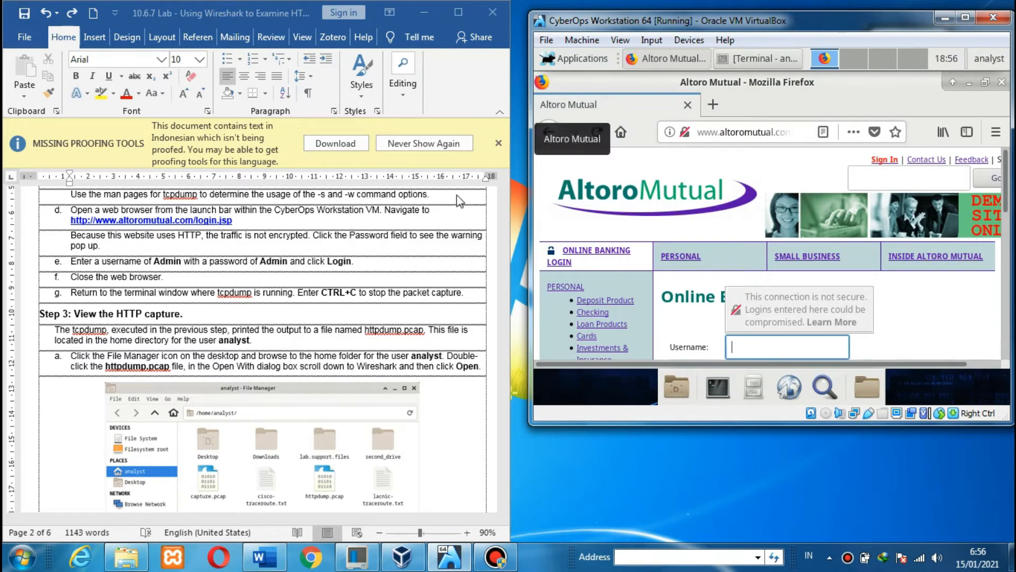
- Check the next lab step, then return to the Altoro Mutual login page in the VM
click(387, 254)
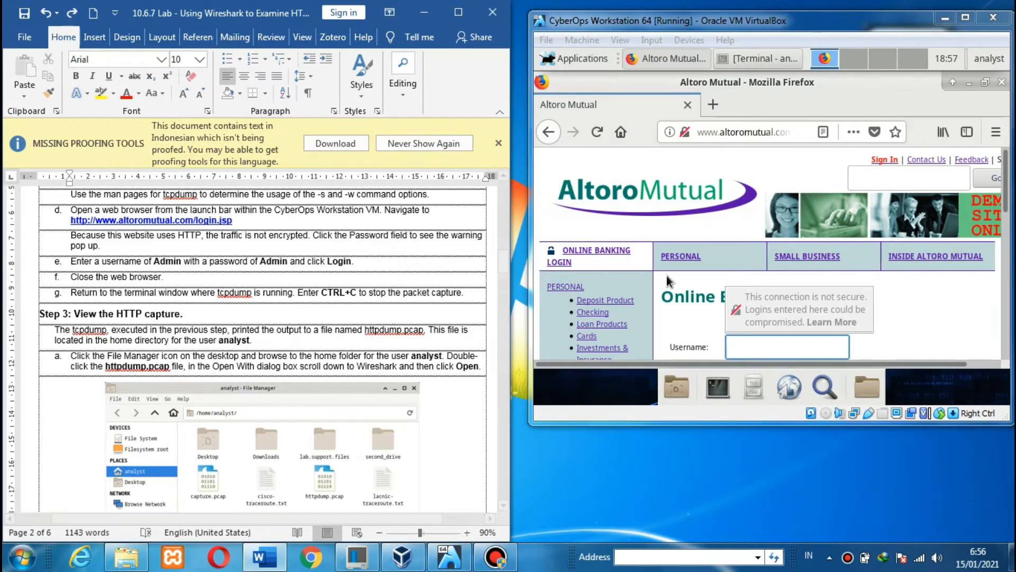
click(843, 33)
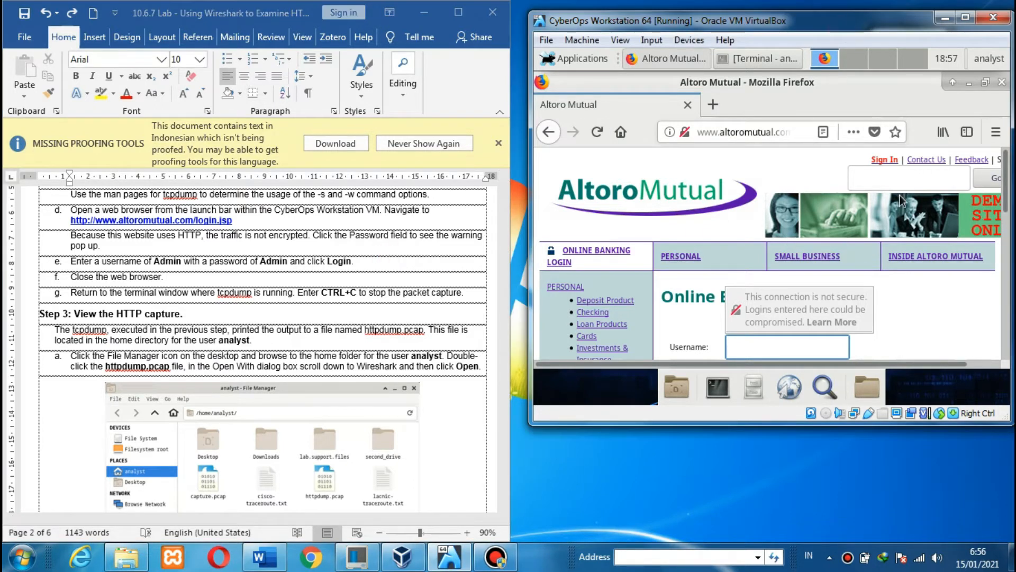
scroll(900, 194, down, 5)
scroll(900, 194, up, 5)
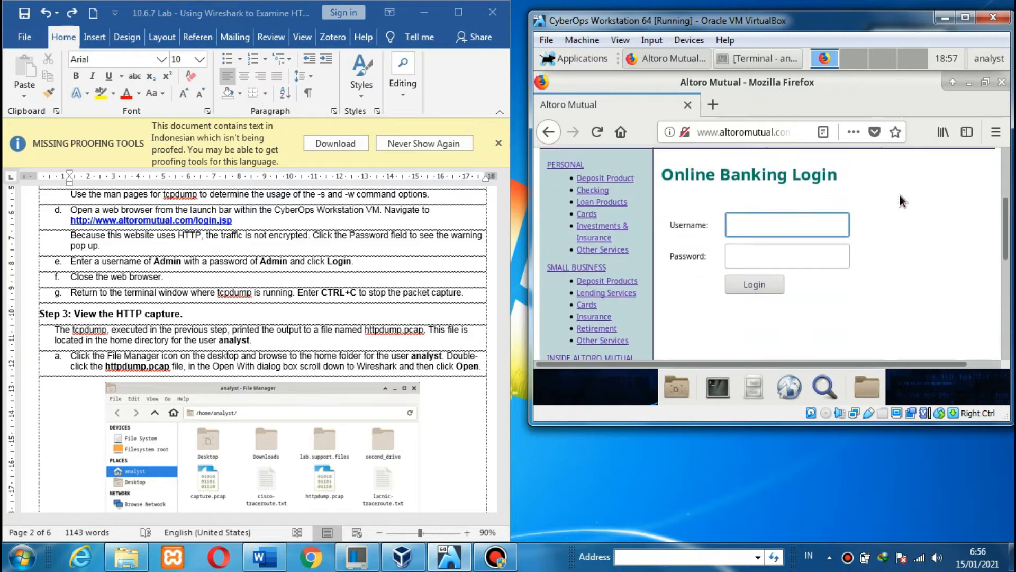
- Sign in as Admin with the lab password, dismissing the insecure-login and save-login prompts
text(Admin)
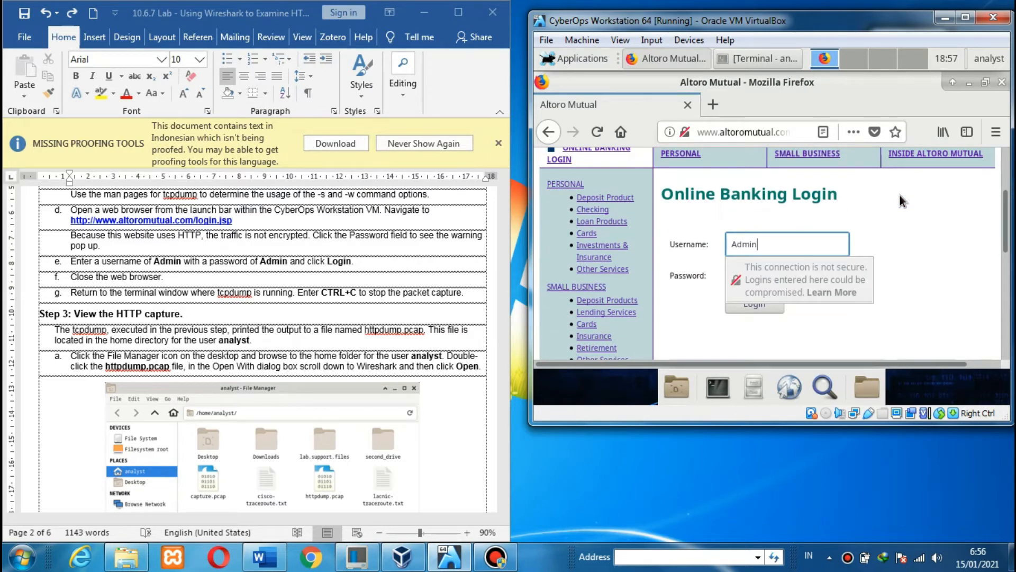
key(Tab)
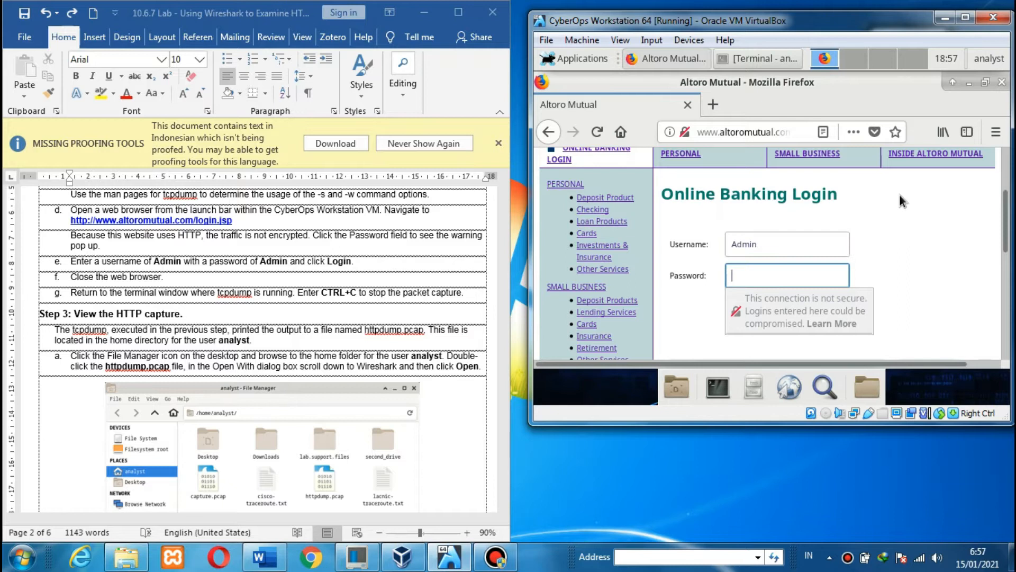
text(Admin)
click(900, 193)
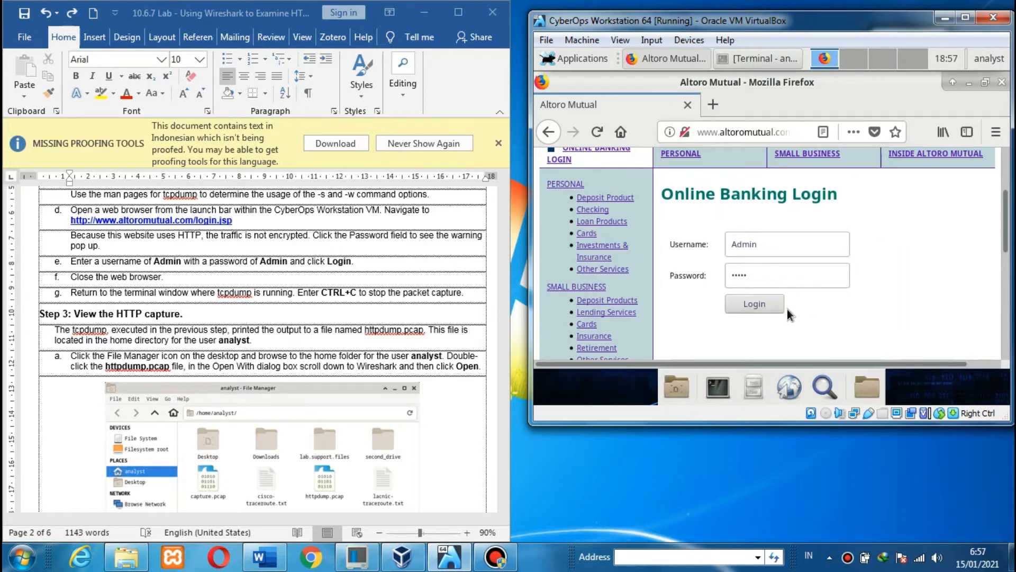
click(770, 309)
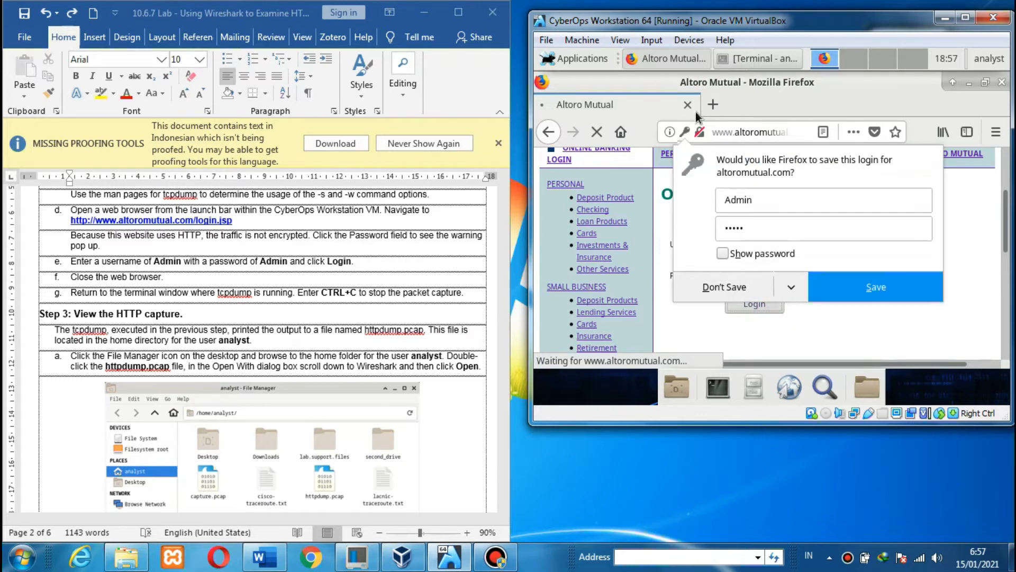
click(685, 132)
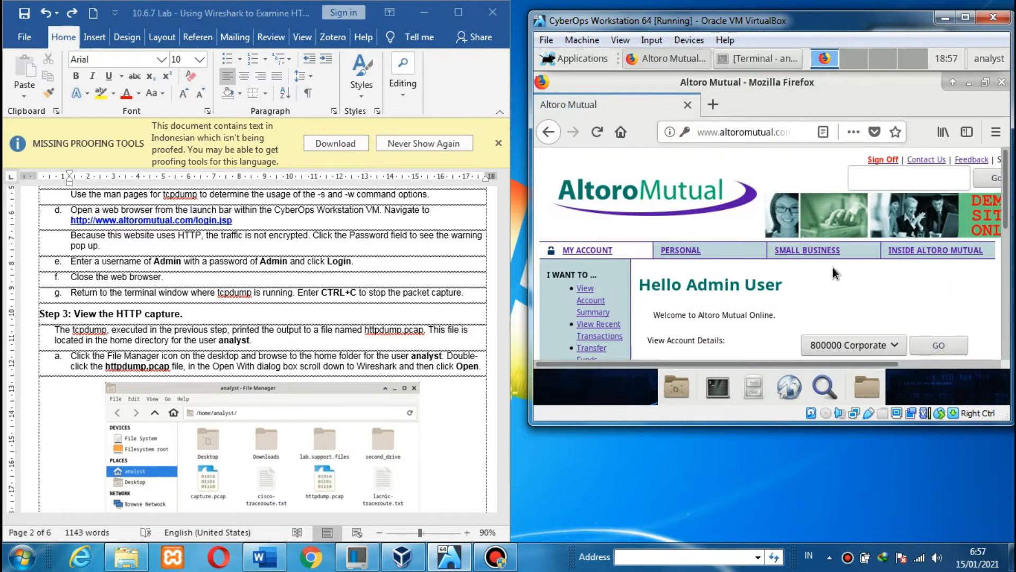
scroll(833, 268, down, 5)
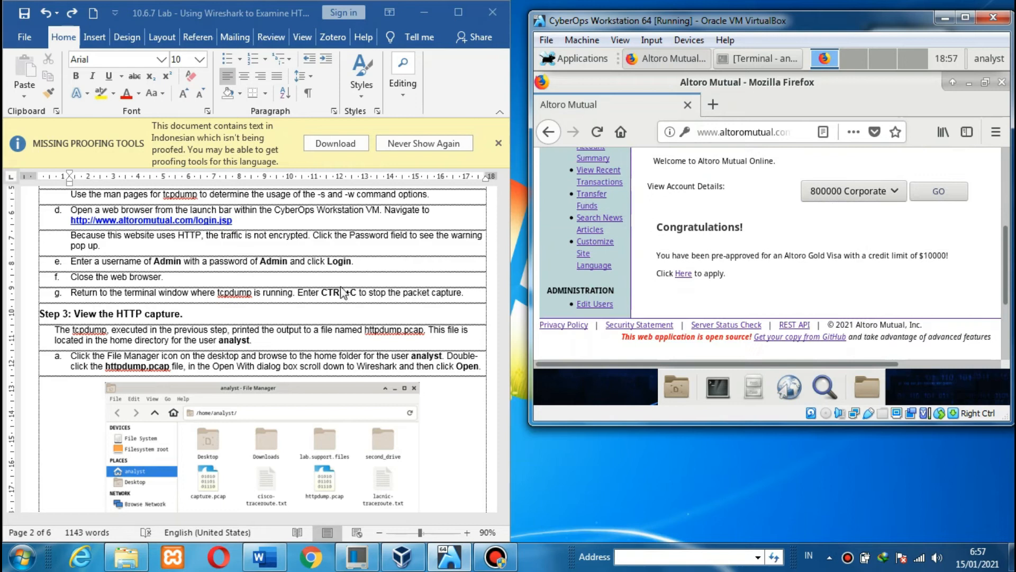
click(248, 282)
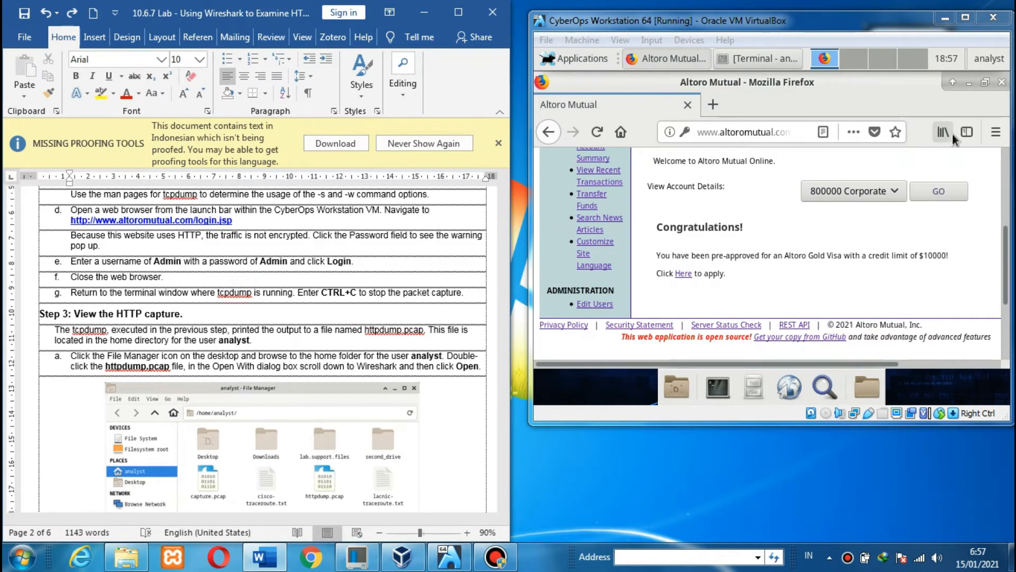
- Close the Altoro Mutual browser and stop tcpdump with Ctrl+C after 1112 packets captured
click(1002, 83)
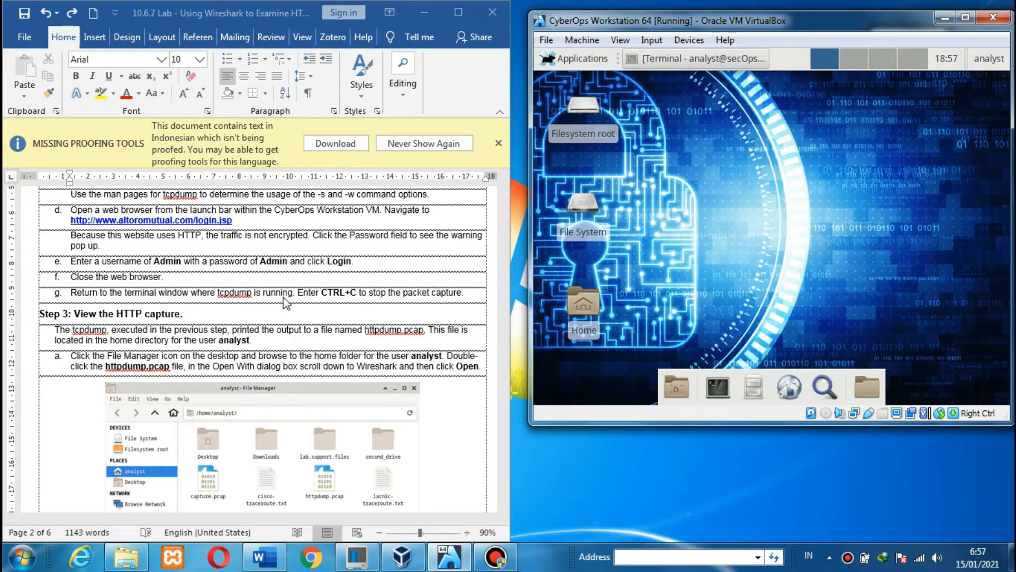
click(713, 62)
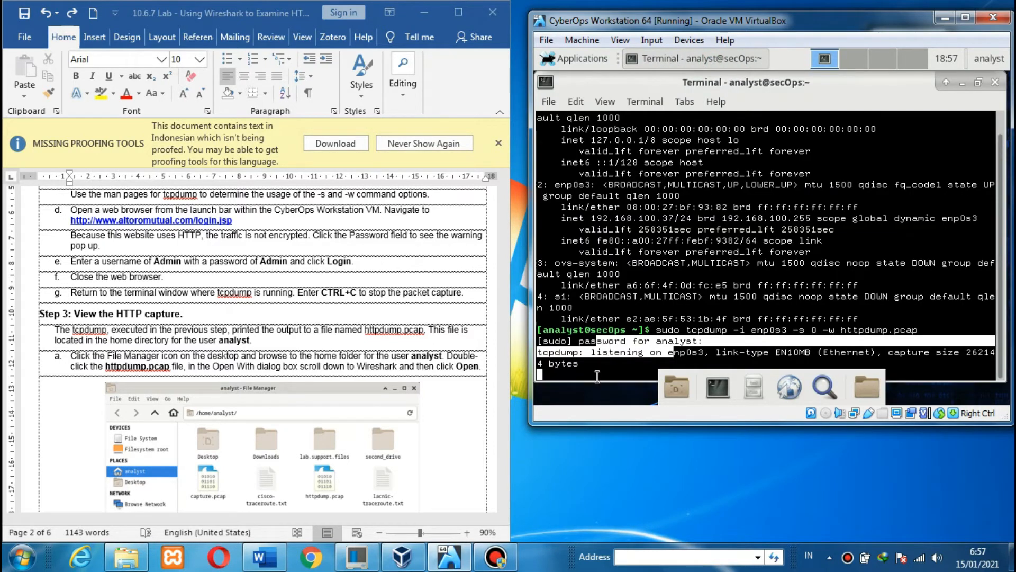
click(593, 372)
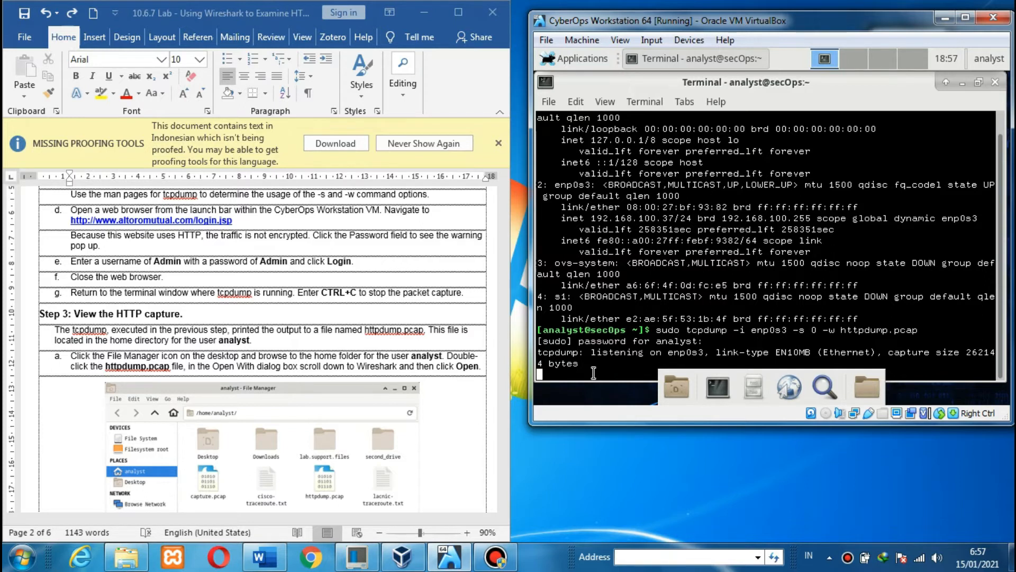
key(ctrl+c)
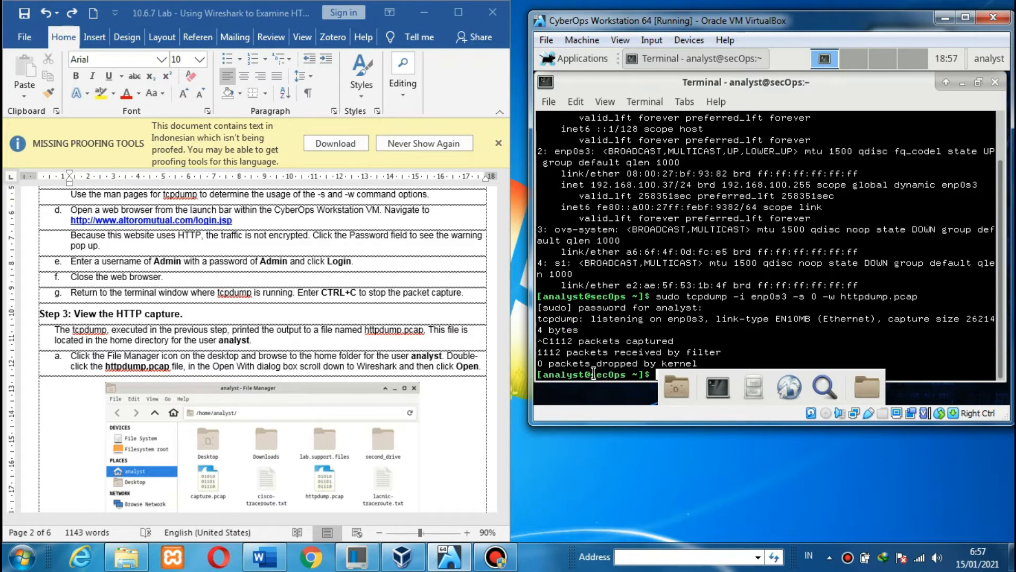
click(447, 263)
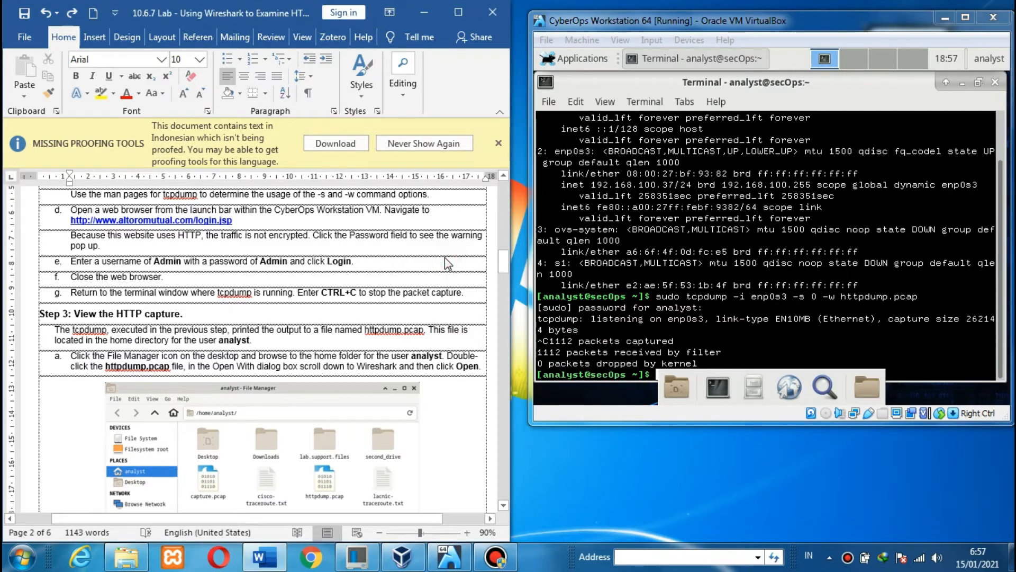
- Show Step 3, 'View the HTTP capture', in Word and stretch the VM window to full screen height
scroll(447, 263, down, 5)
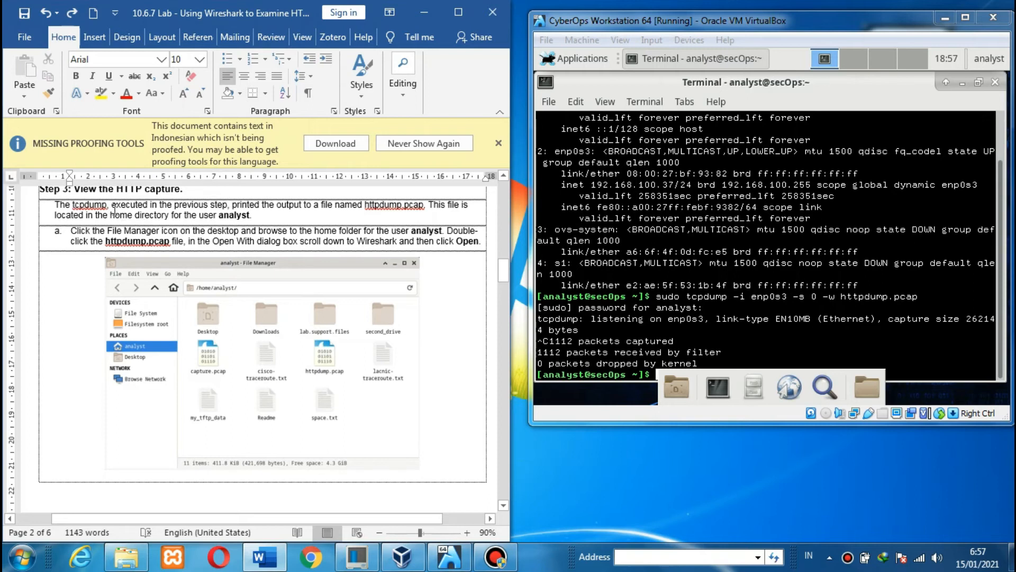
click(120, 192)
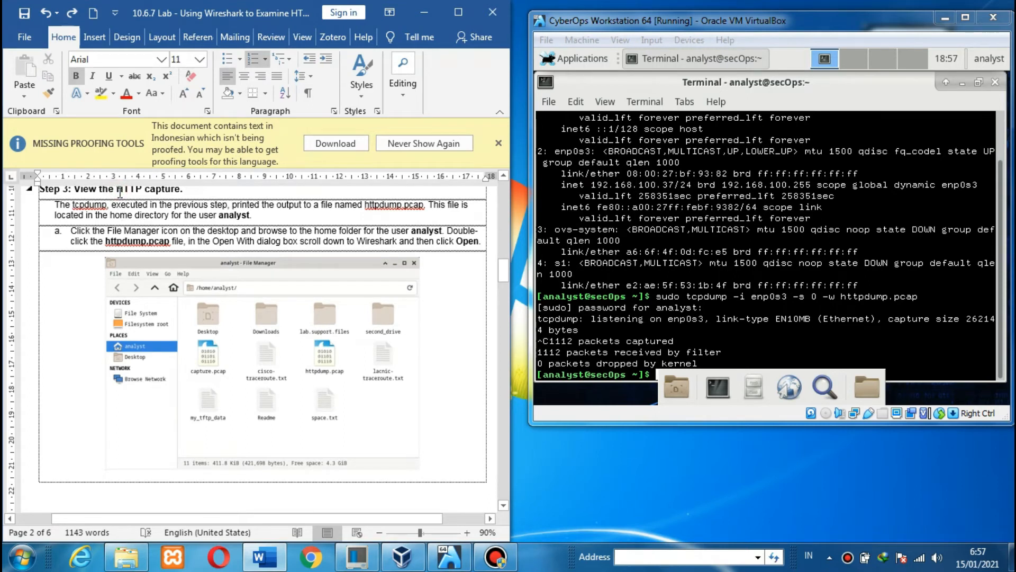
scroll(120, 192, up, 1)
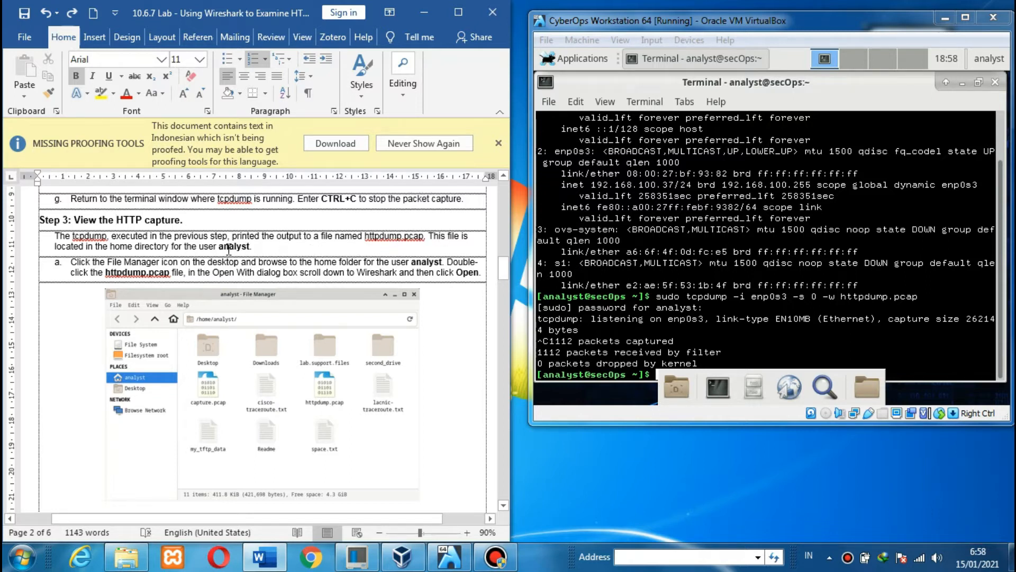
click(277, 256)
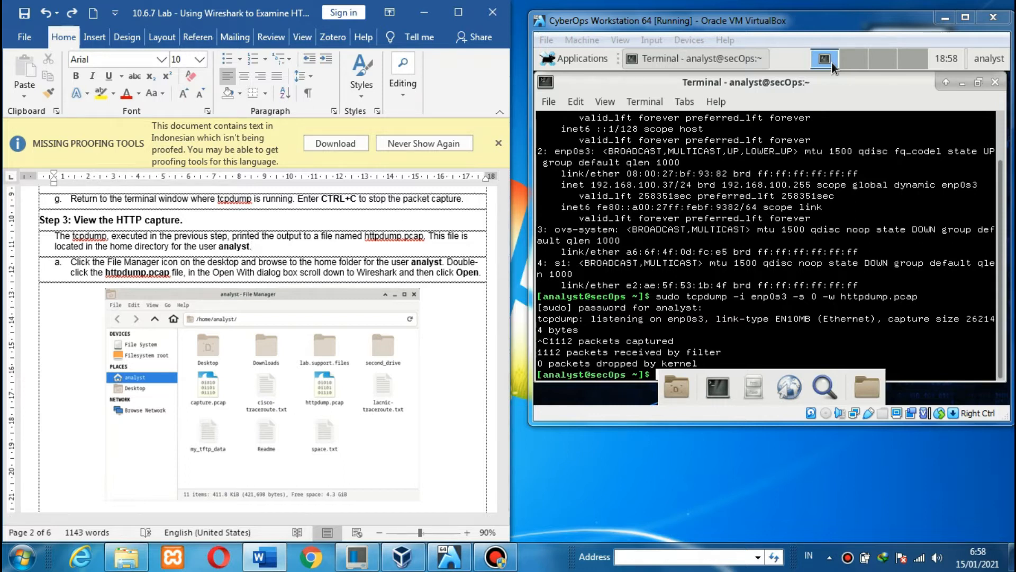
drag(935, 427, 943, 540)
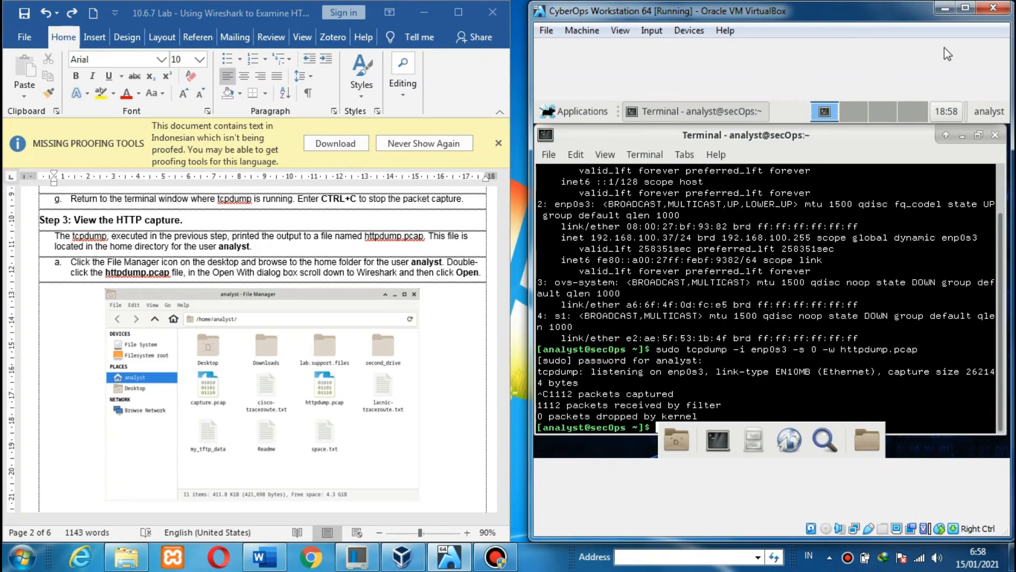
click(428, 245)
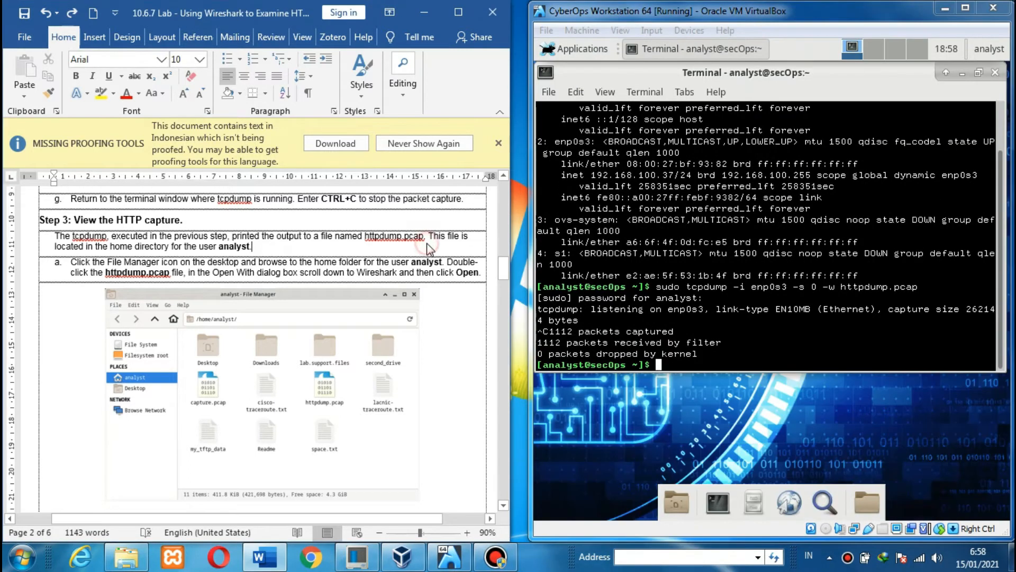
- Minimize the Terminal, open the analyst Home folder, and launch httpdump.pcap in Wireshark
click(961, 72)
double_click(584, 258)
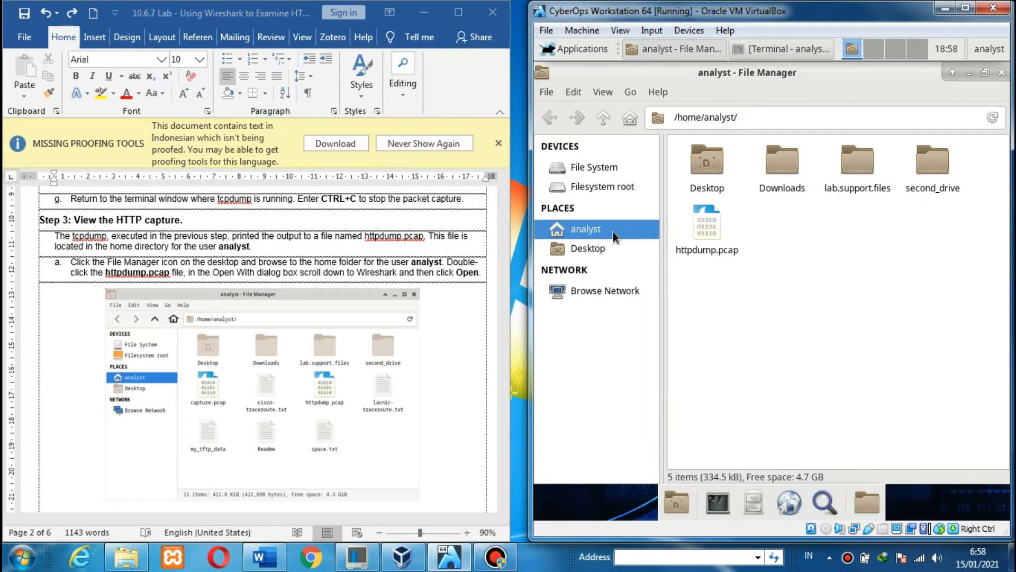
click(710, 230)
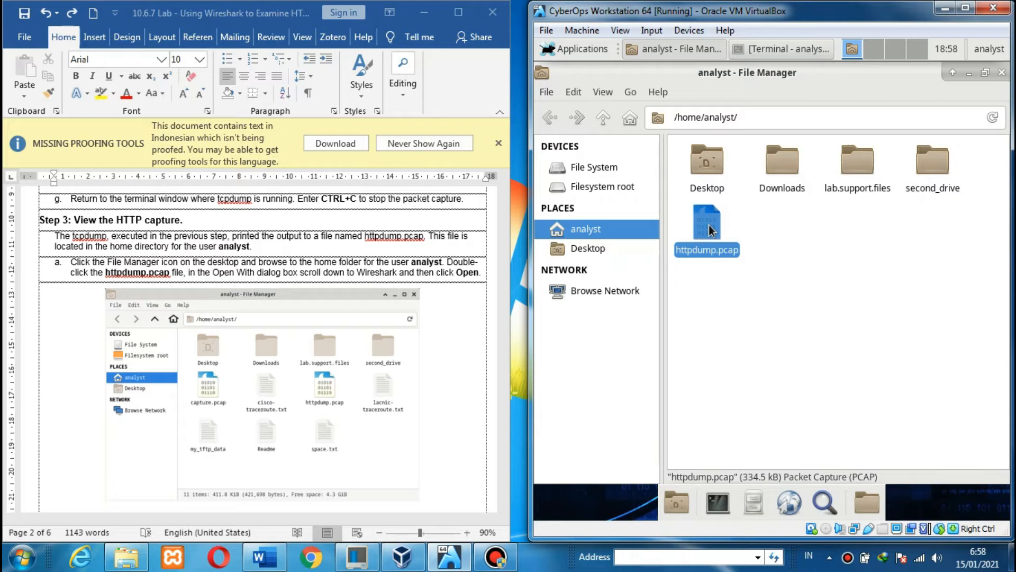
double_click(710, 230)
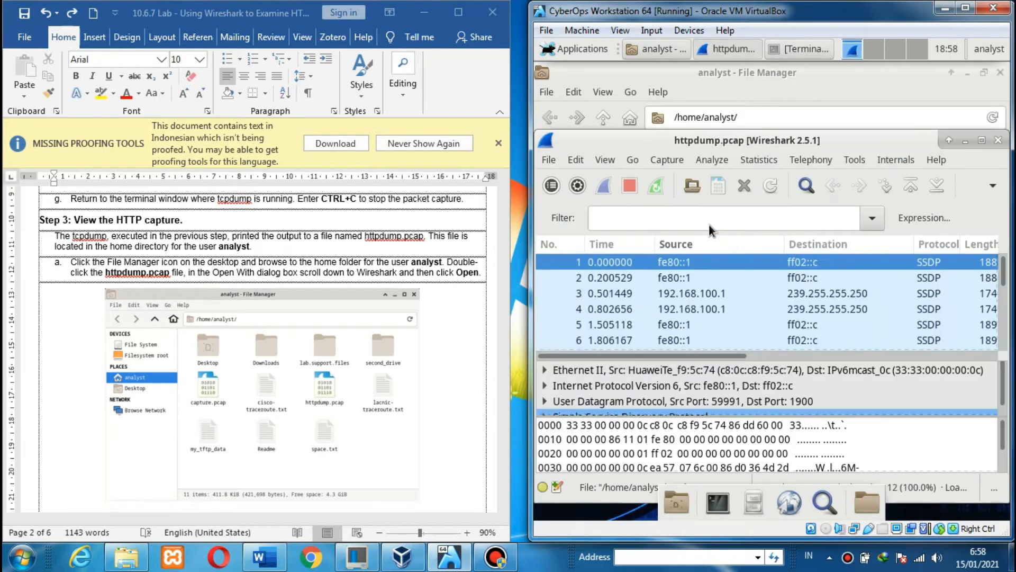
- Apply the 'http' display filter to the httpdump.pcap packet list in Wireshark
click(391, 275)
scroll(388, 273, down, 1)
scroll(388, 273, down, 15)
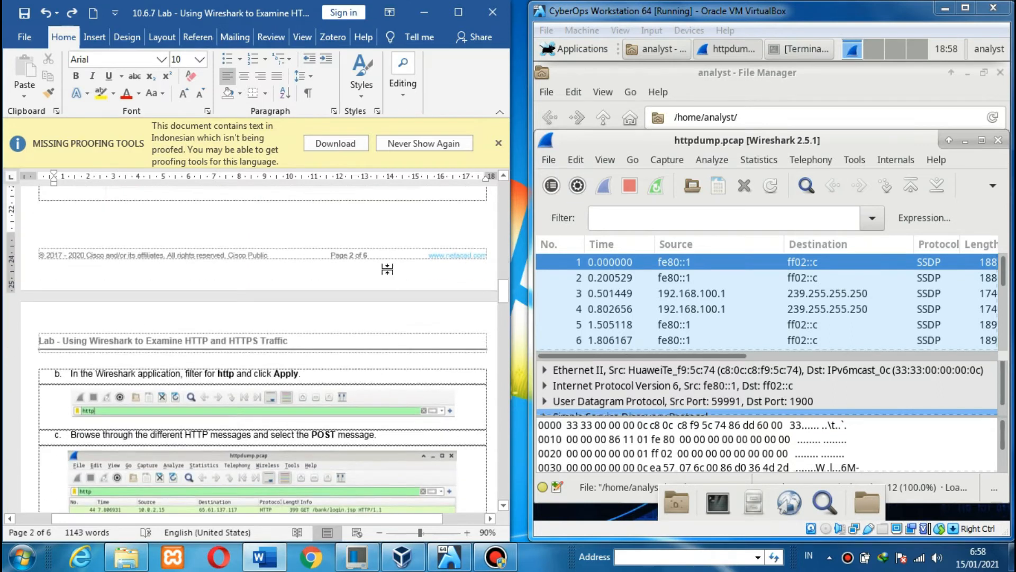
scroll(389, 269, down, 4)
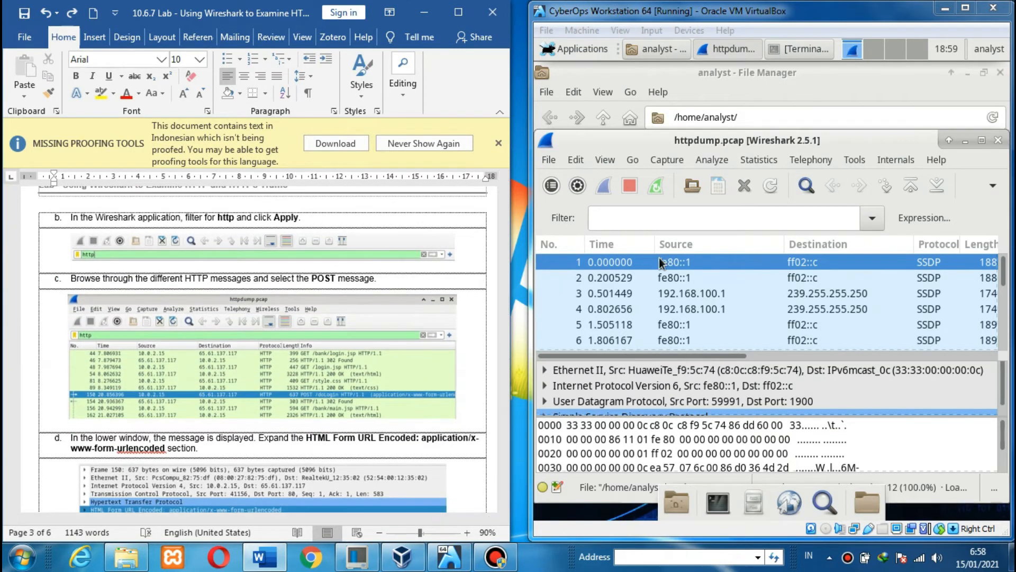
click(675, 218)
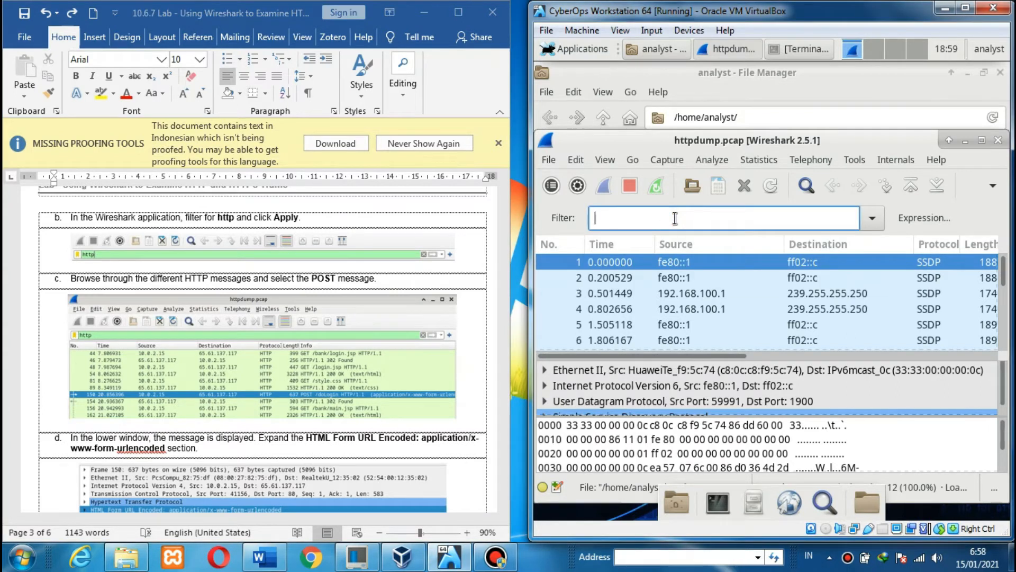
text(http)
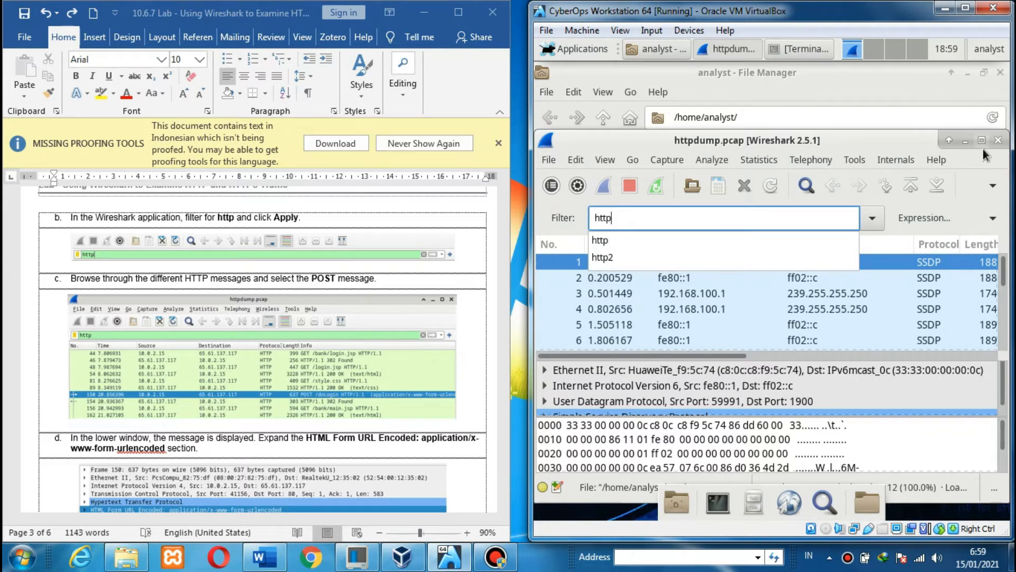
click(993, 219)
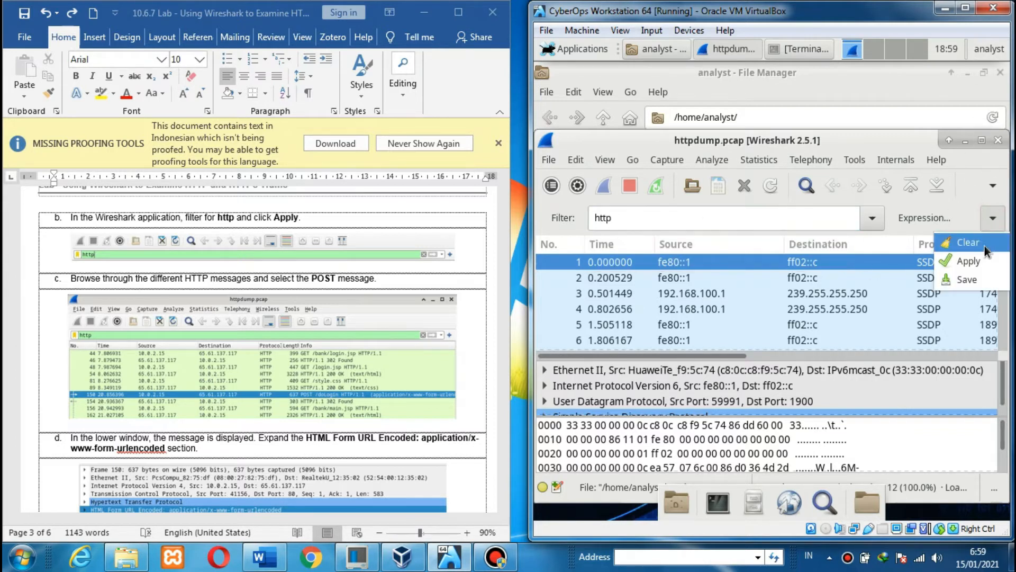
click(966, 263)
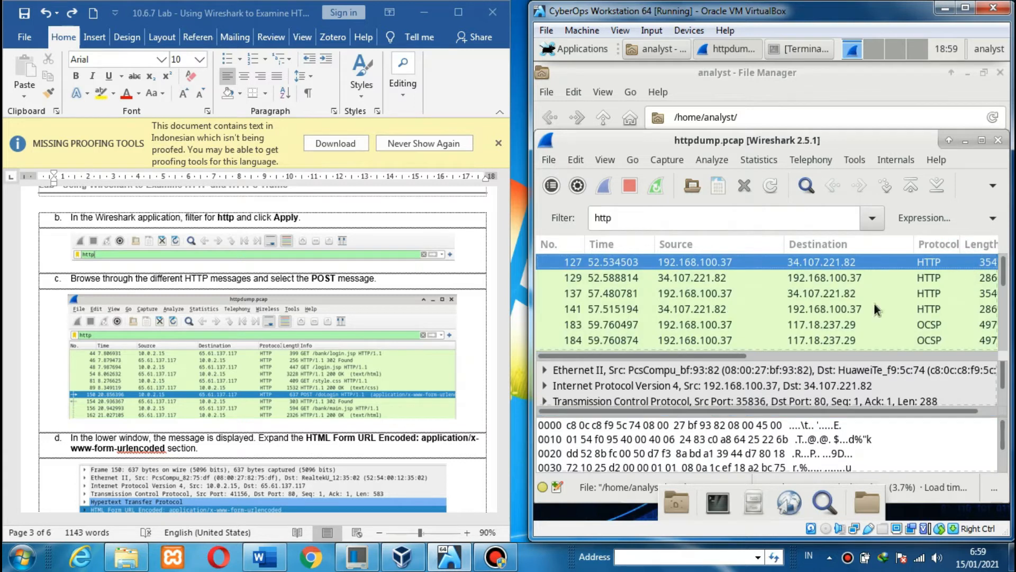
click(253, 297)
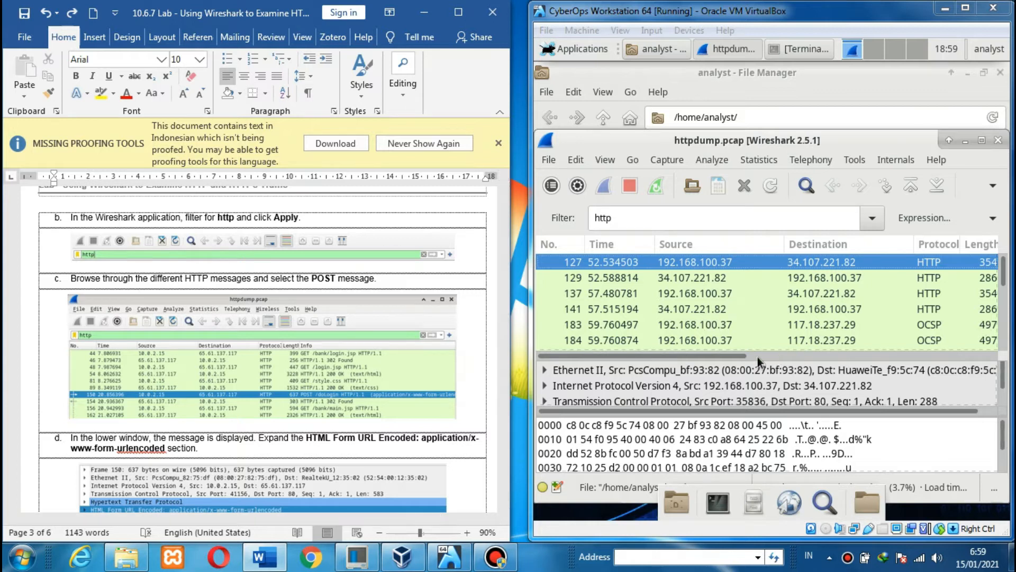
- Maximize VirtualBox and Wireshark, then select the POST /doLogin request, frame 953
click(738, 356)
drag(748, 347, 854, 354)
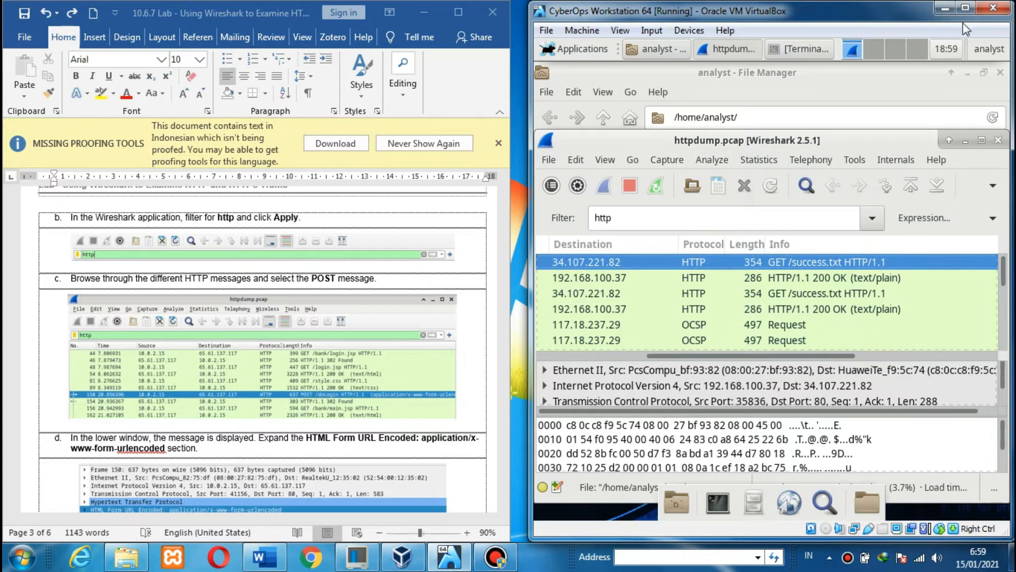
click(966, 8)
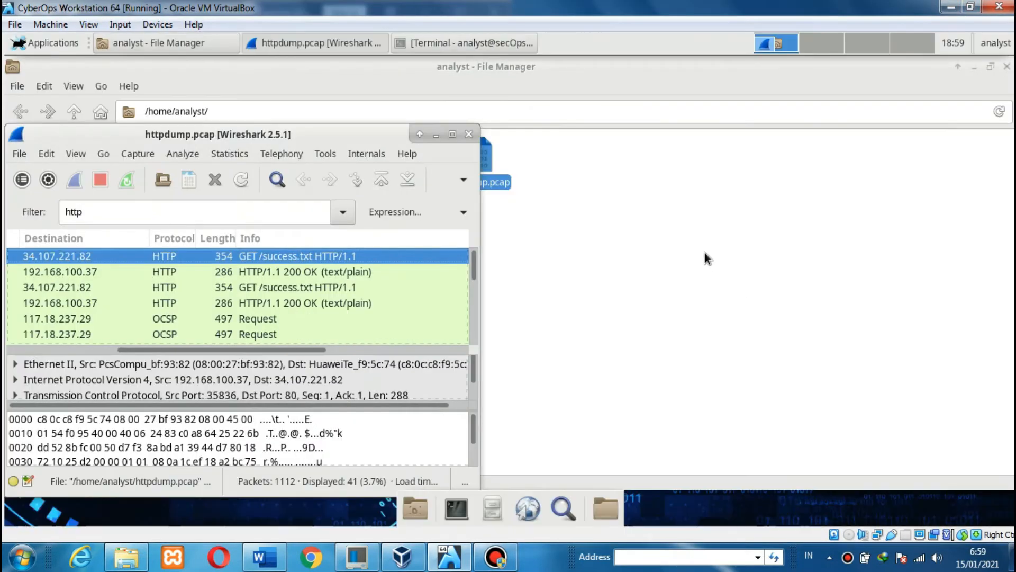
click(452, 134)
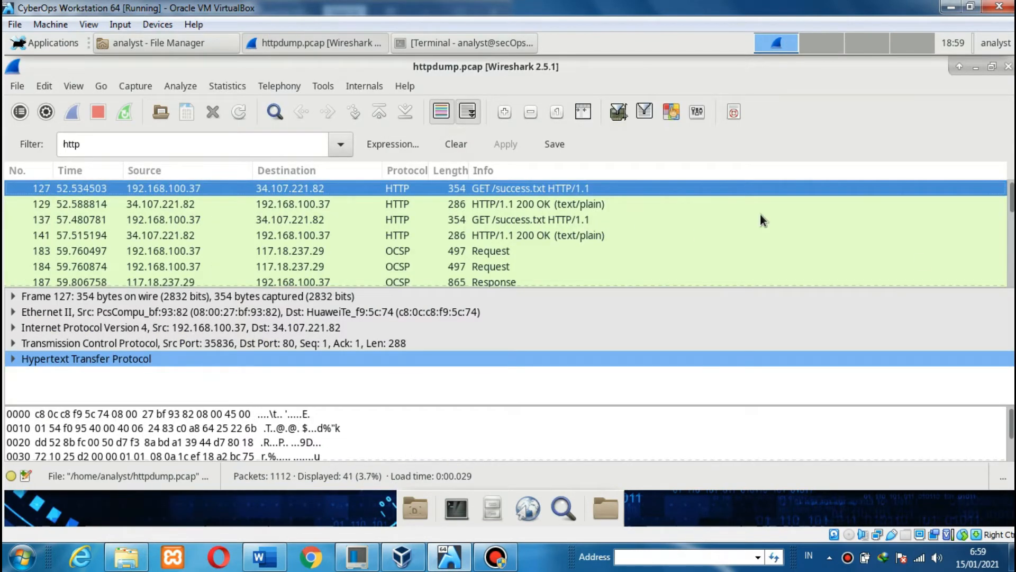
scroll(508, 232, down, 8)
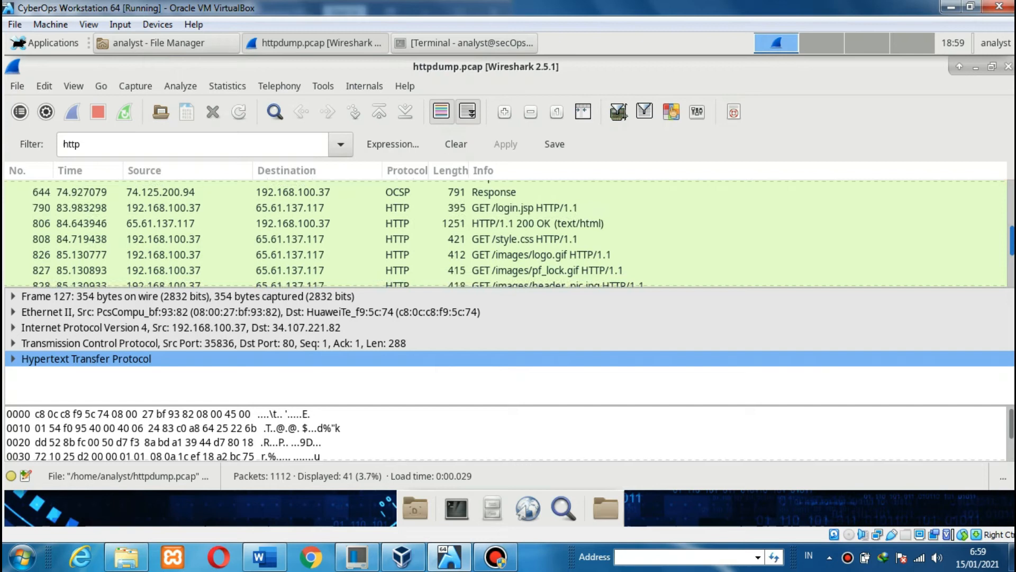
scroll(862, 212, down, 4)
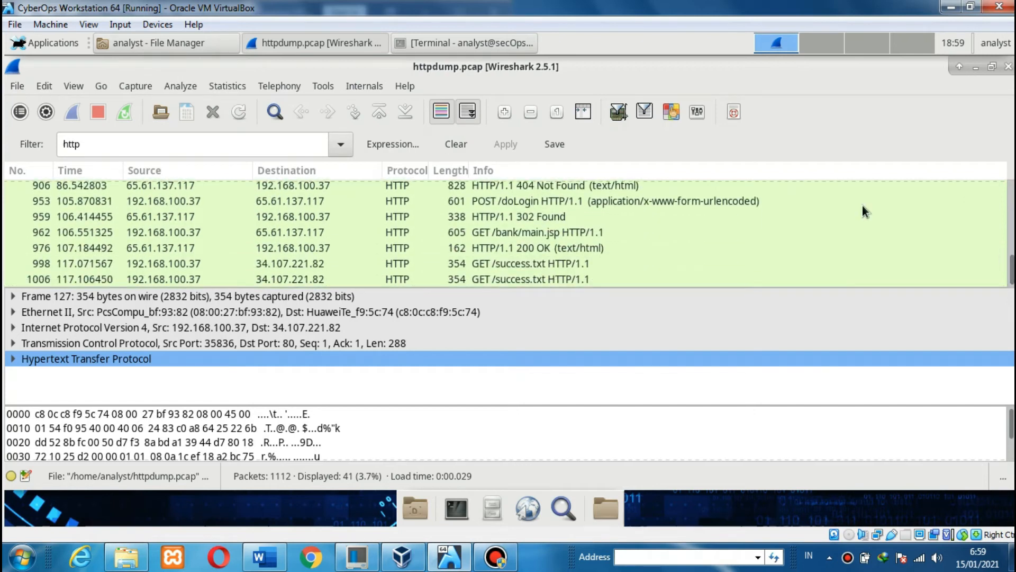
click(766, 200)
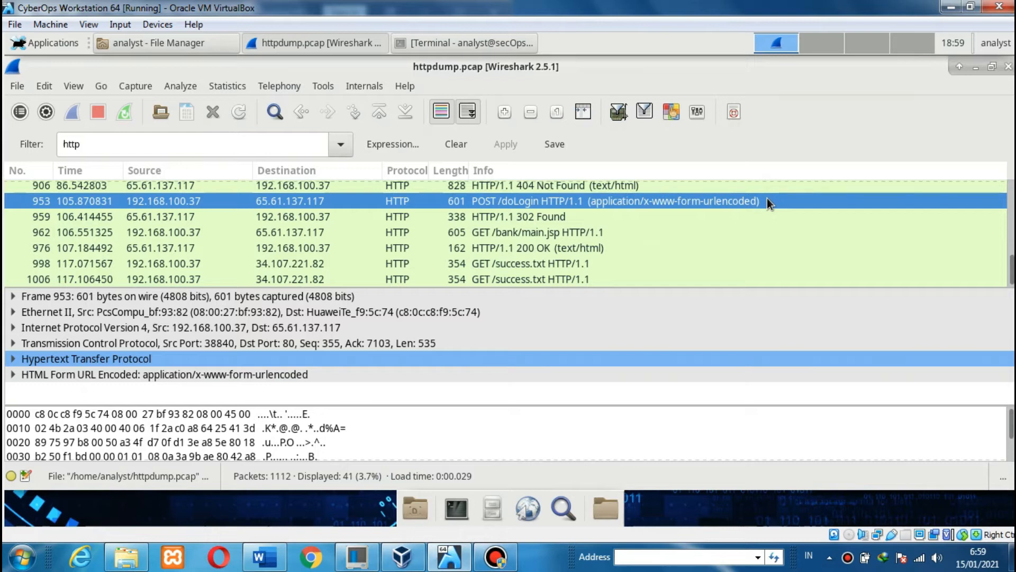
- Restore the VM window beside the Word lab sheet and stretch it to full screen height
double_click(840, 8)
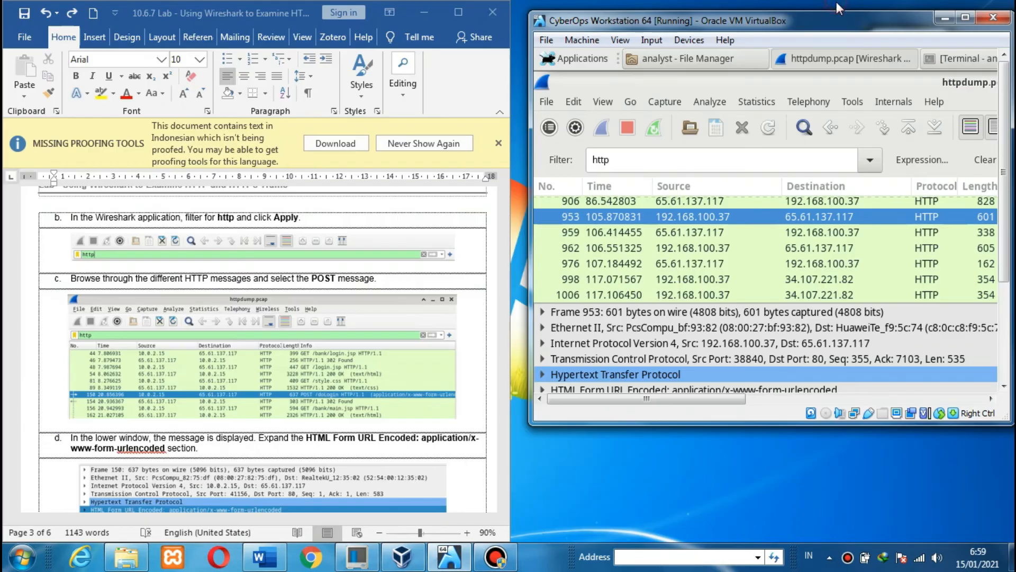
click(350, 398)
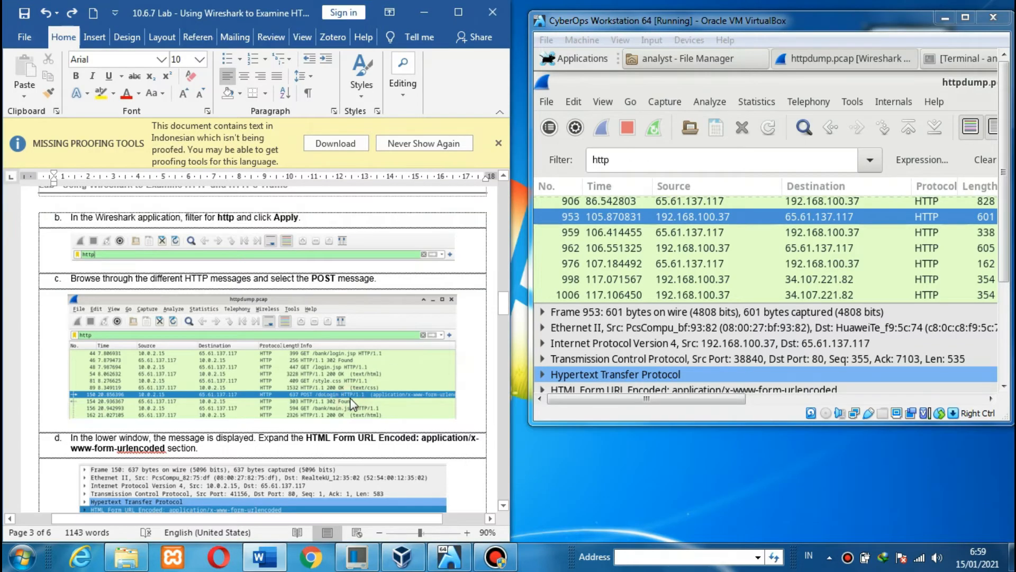
scroll(351, 398, down, 5)
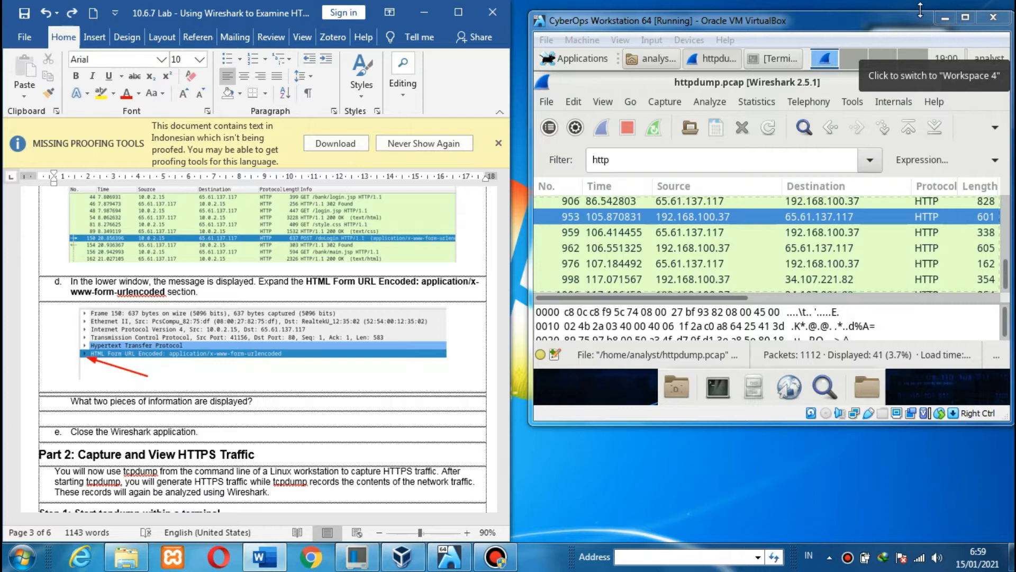
drag(921, 14, 921, 5)
drag(926, 425, 932, 546)
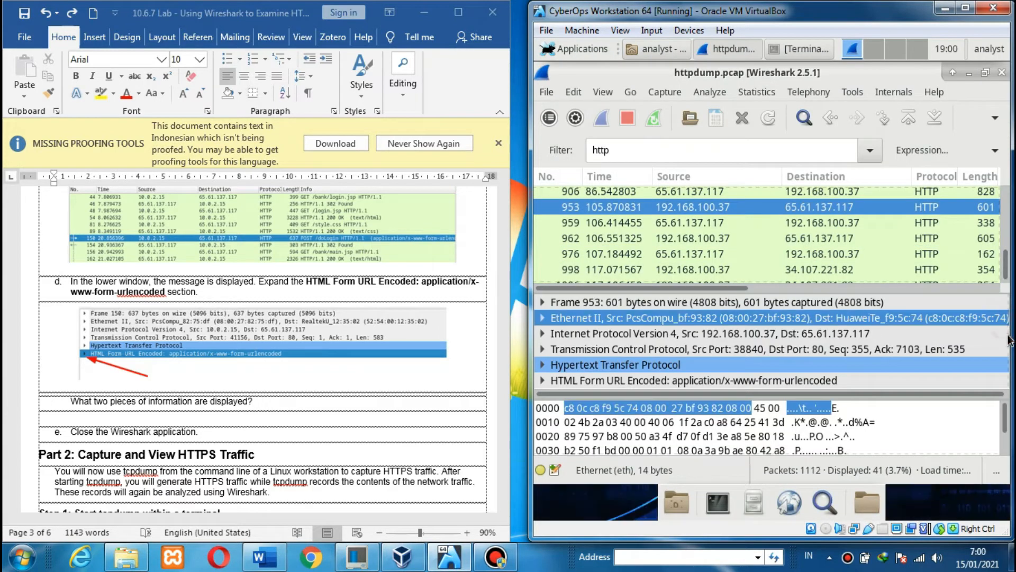
- Expand frame 953's HTML Form URL Encoded section and select the uid form item
click(986, 73)
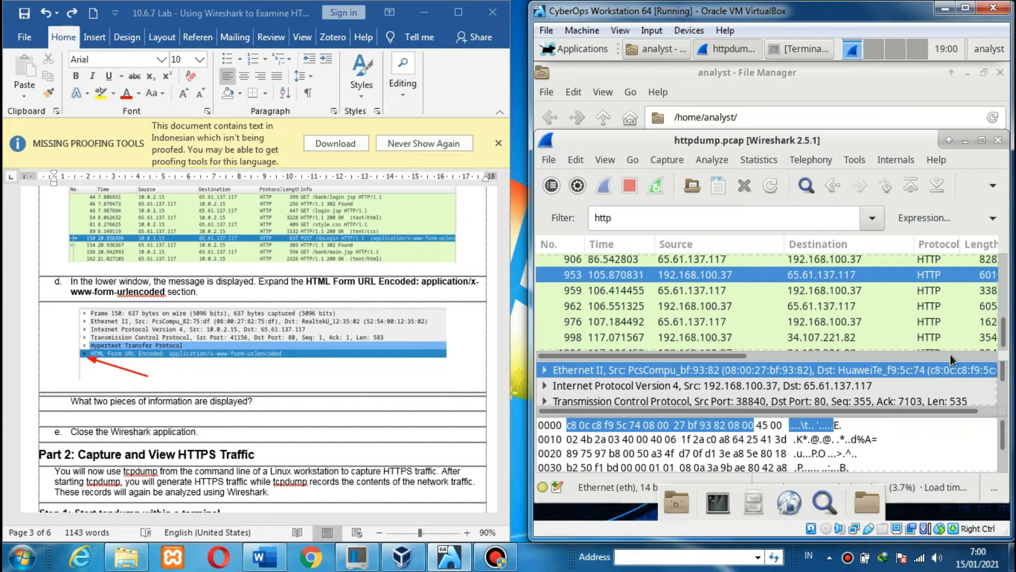
scroll(1004, 387, down, 1)
scroll(1004, 386, down, 2)
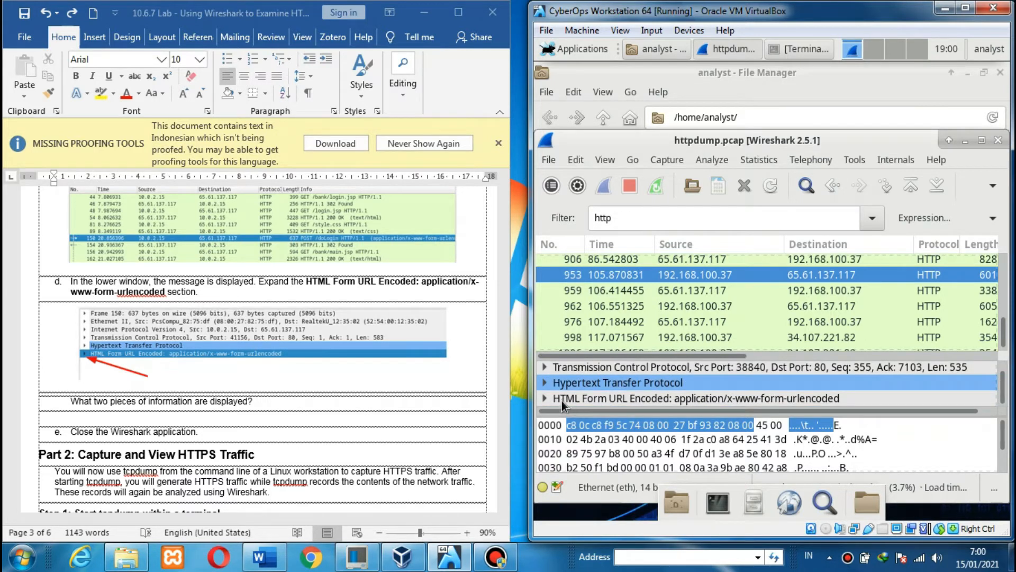
click(544, 397)
drag(1006, 384, 1005, 398)
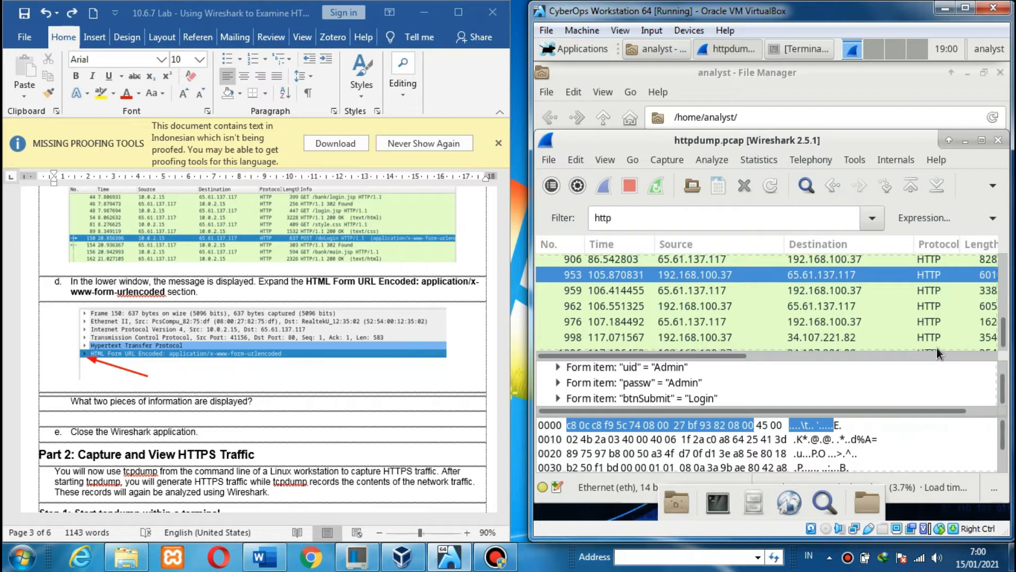
click(665, 370)
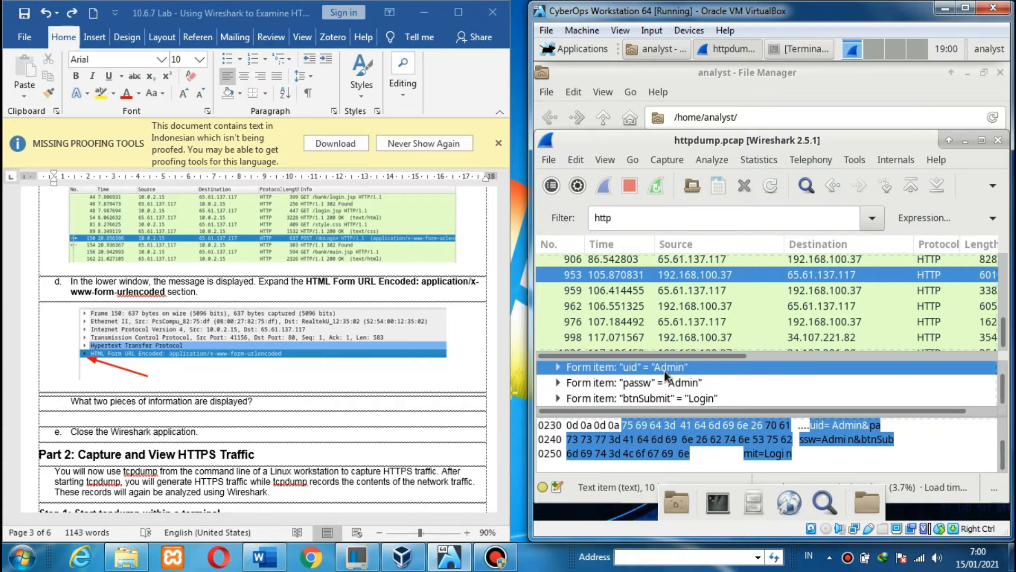
- Select the btnSubmit form item, then scroll the lab document onward
click(127, 431)
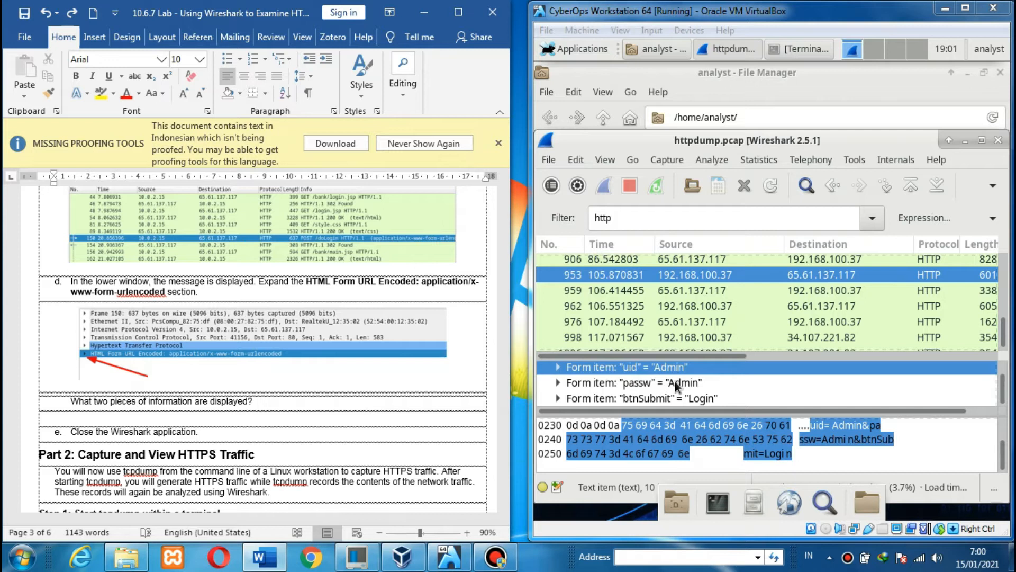
click(665, 398)
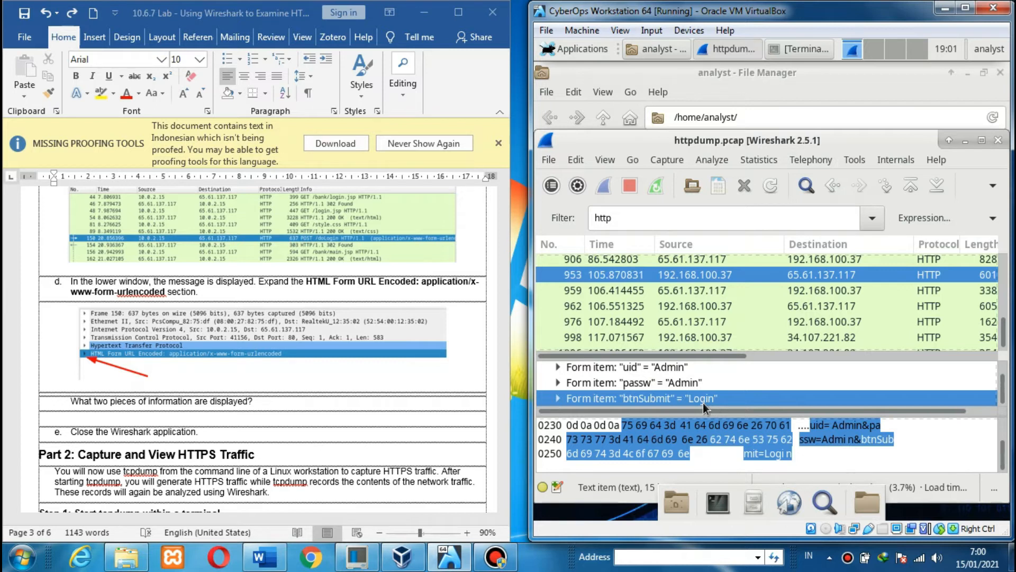
click(424, 389)
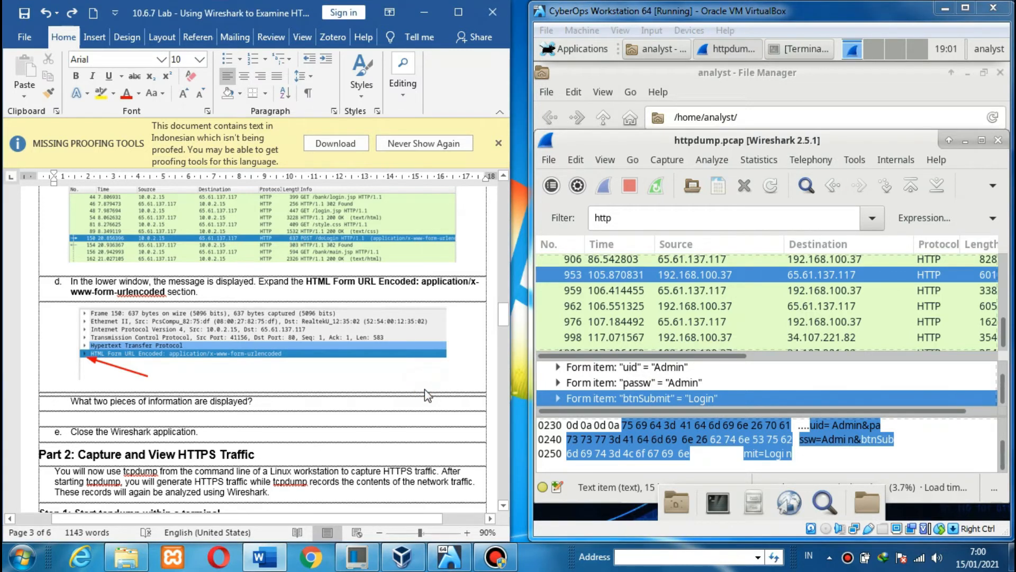
scroll(424, 389, down, 5)
scroll(426, 390, down, 1)
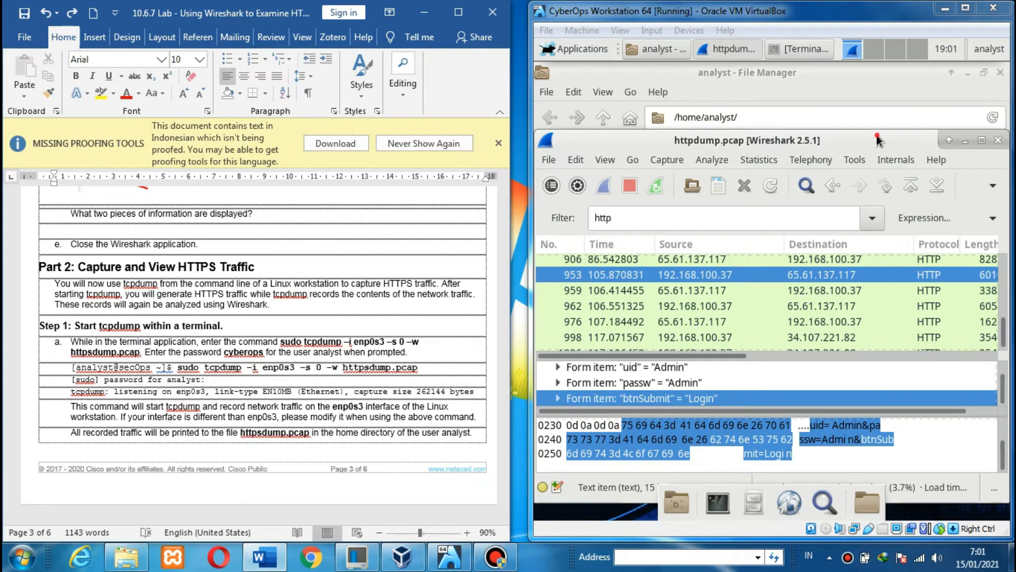
- Close Wireshark and minimize the File Manager, leaving the VM desktop clear
drag(876, 138, 825, 131)
click(942, 130)
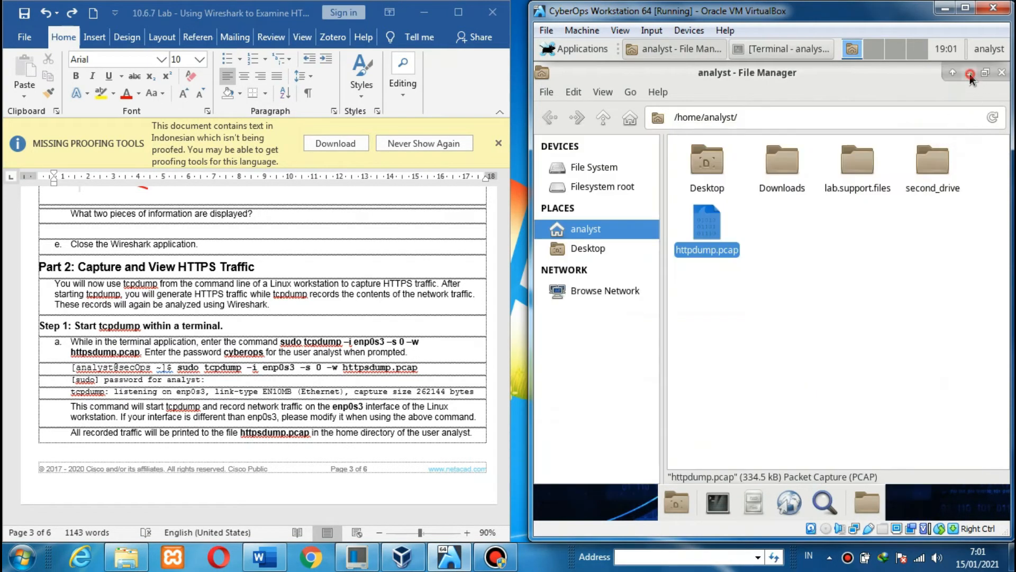
click(970, 75)
click(397, 271)
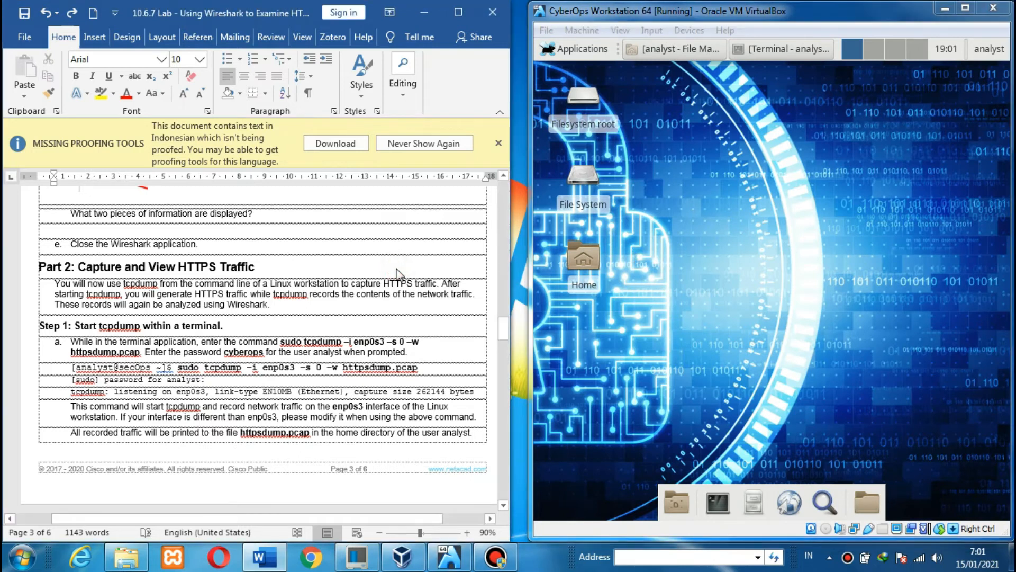
scroll(397, 269, down, 2)
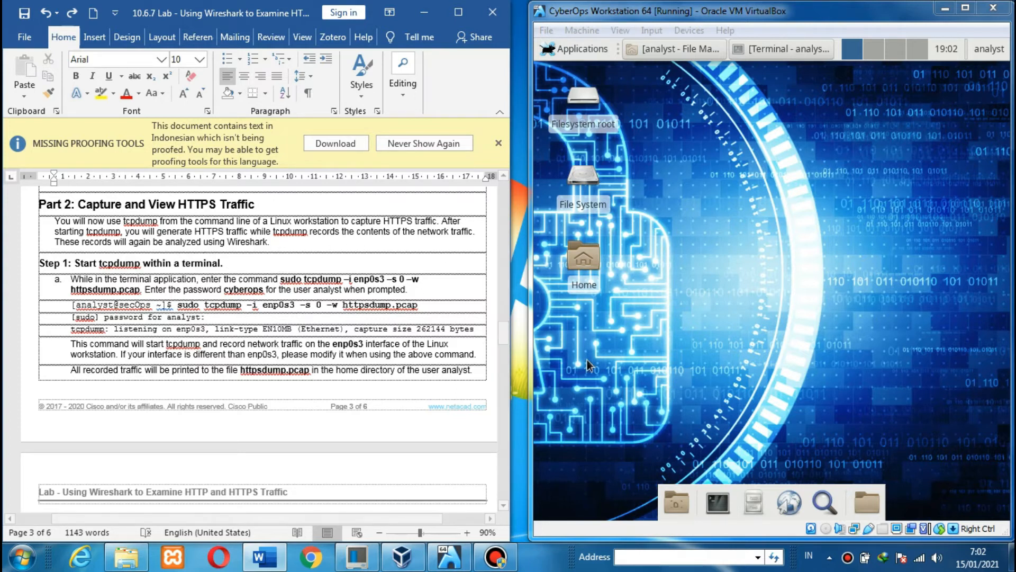
- Run 'sudo tcpdump -i enp0s3 -s 0 -w httpsdump.pcap' in the Terminal and enter the sudo password
click(764, 50)
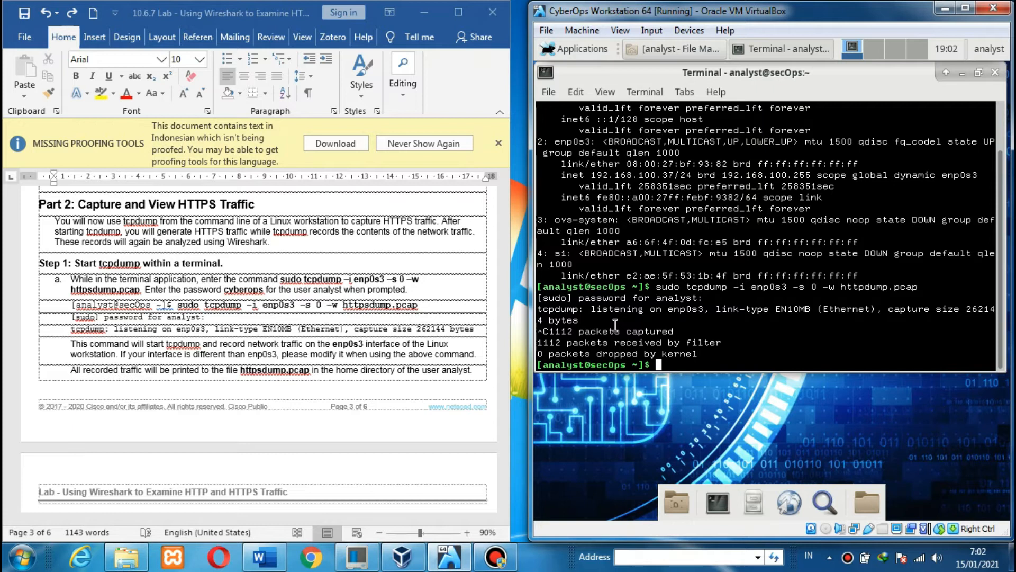
text(sudo tcpdump -i enp)
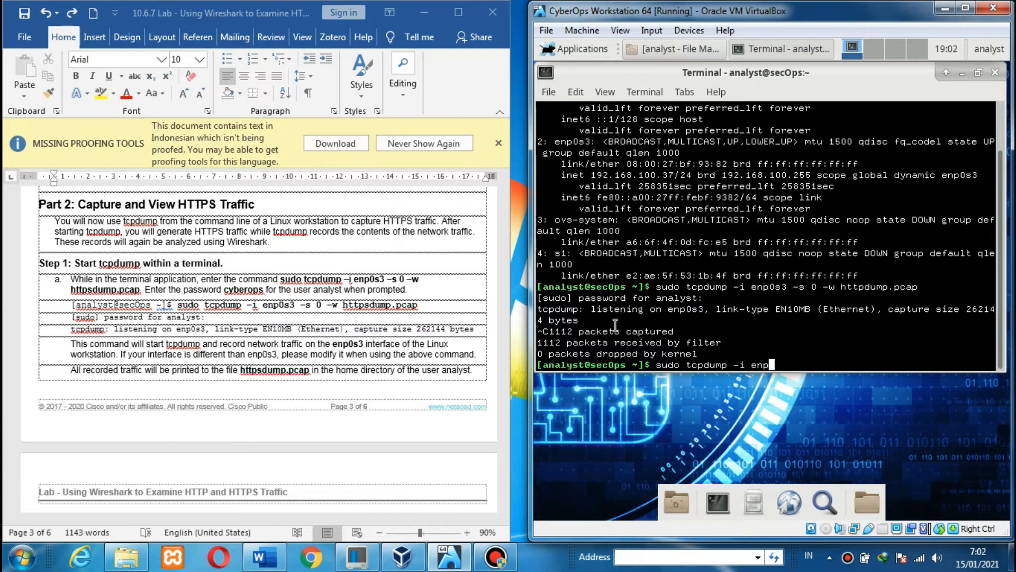
text(0s3 -s 0 -w httpsdump.pcap)
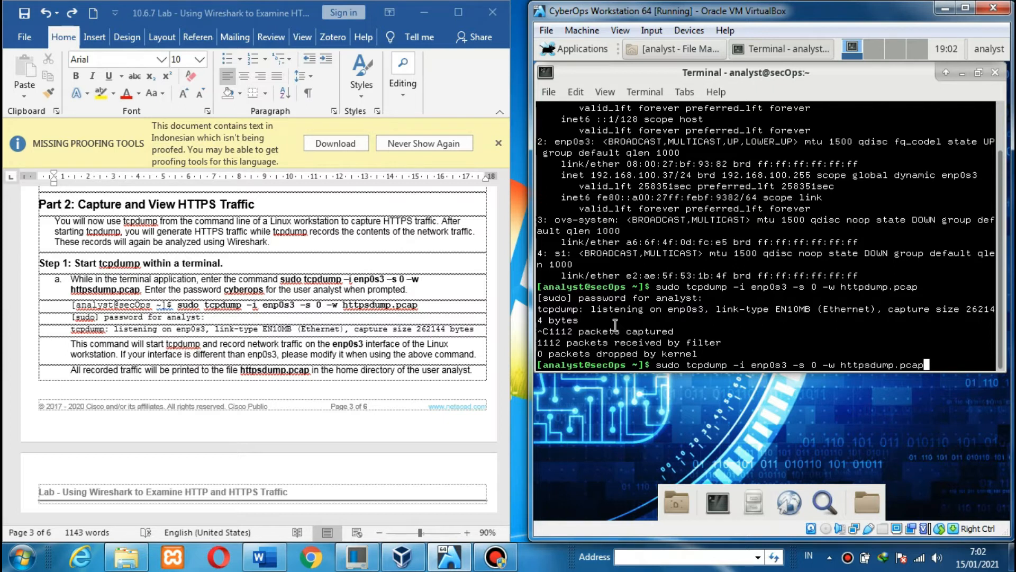
key(Return)
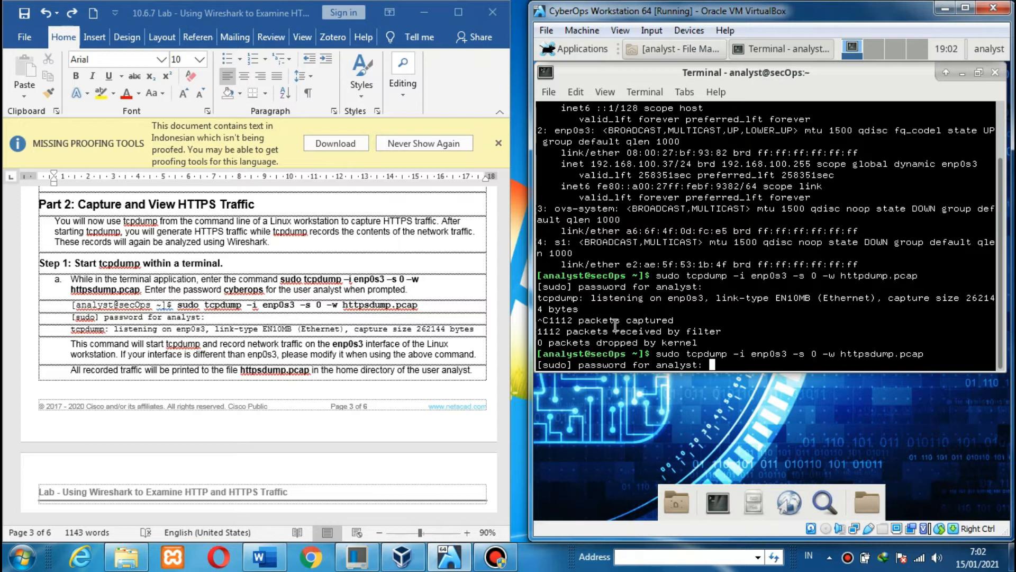
key(Return)
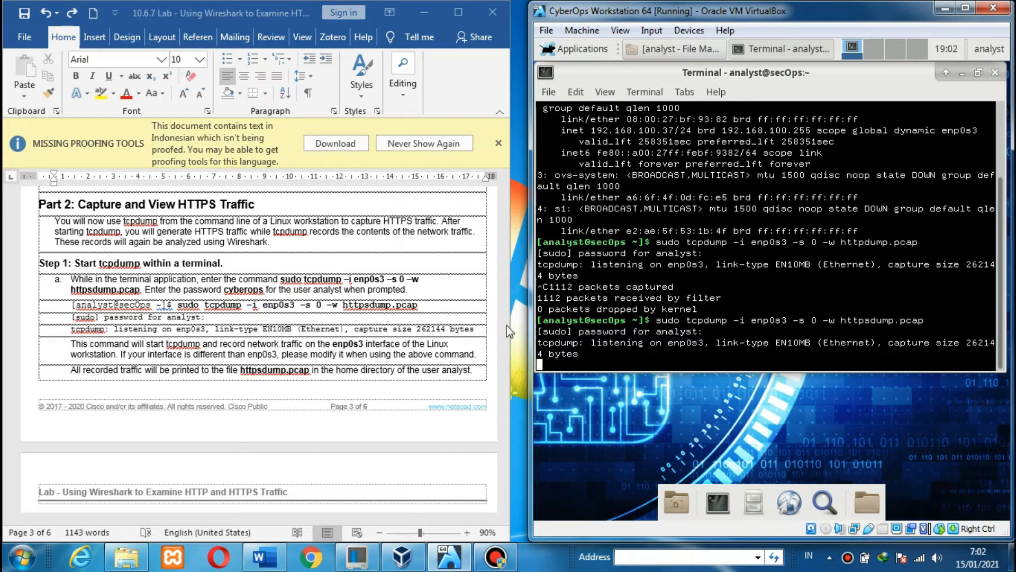
- Scroll the lab sheet to step b on page 4 and minimize the Terminal
click(258, 353)
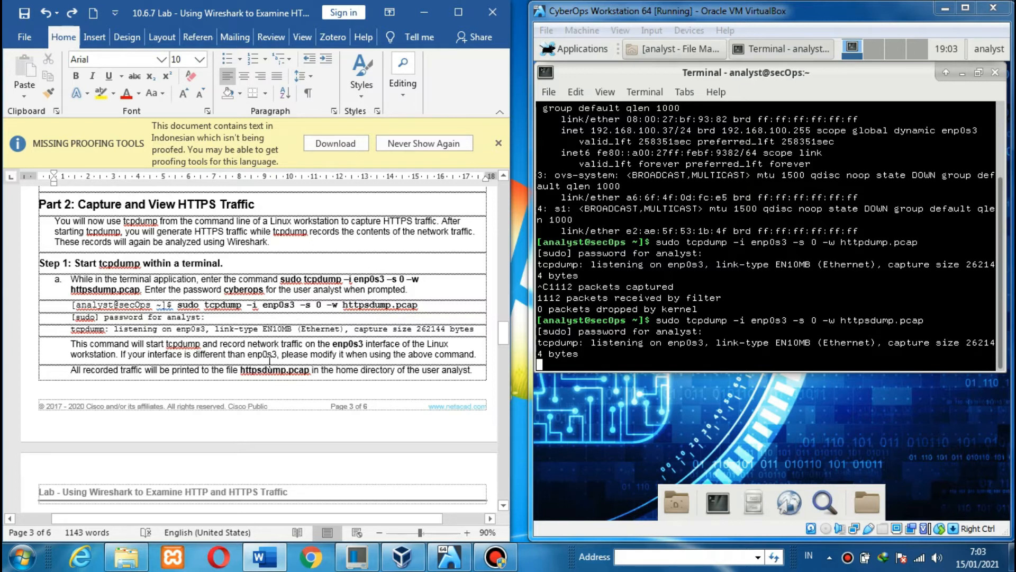
click(269, 355)
scroll(271, 365, down, 3)
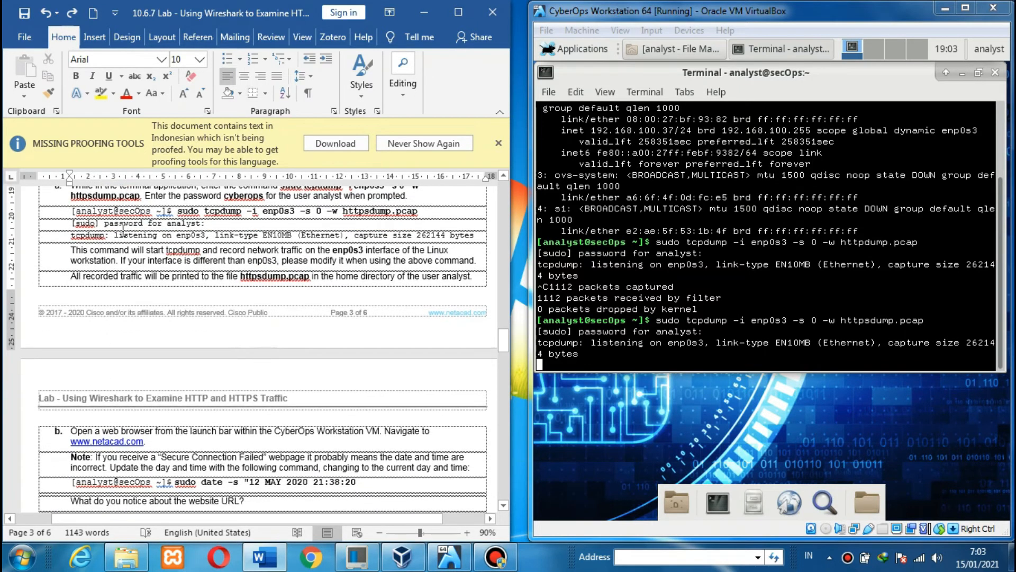
click(24, 283)
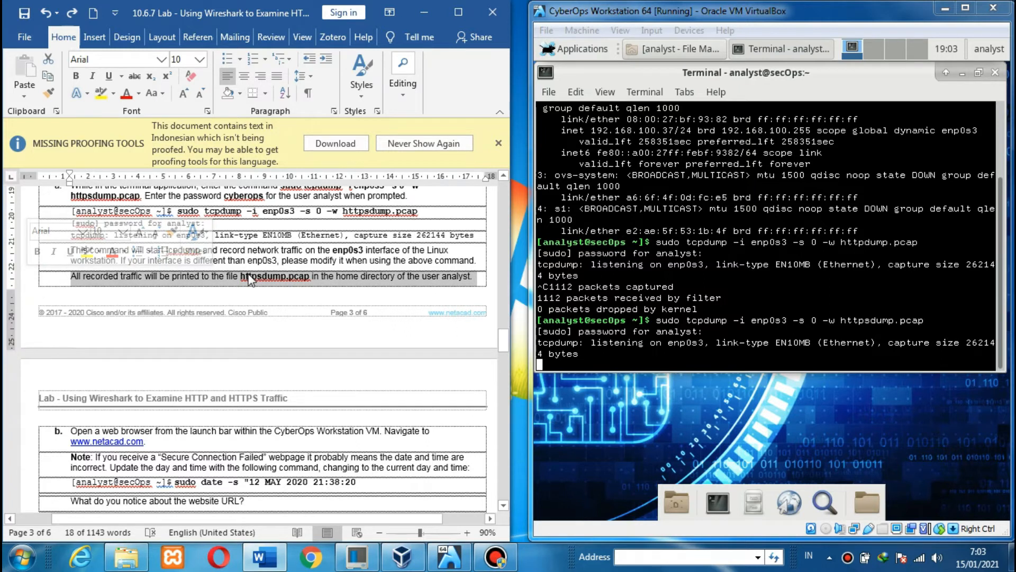
click(249, 278)
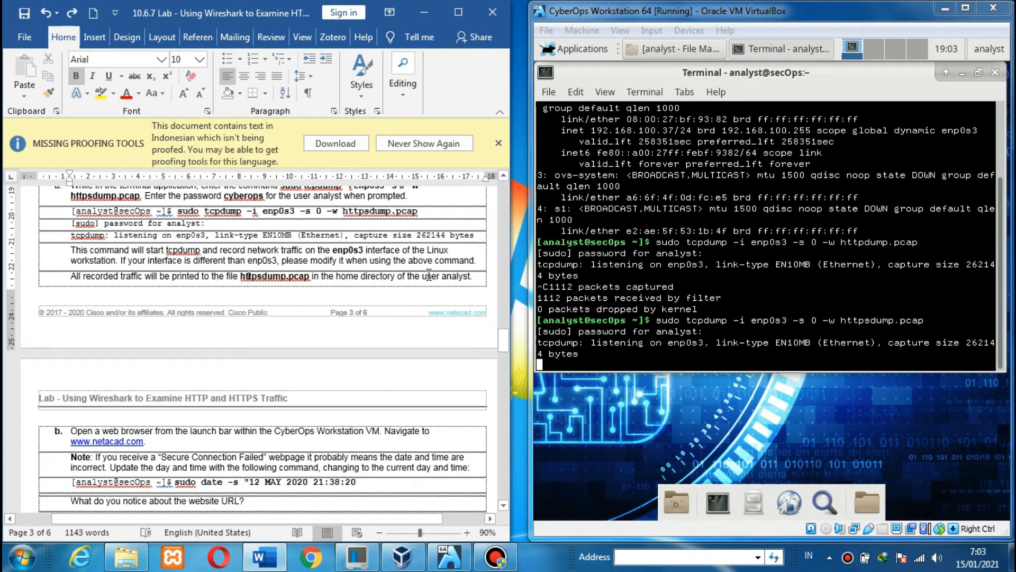
scroll(429, 272, down, 5)
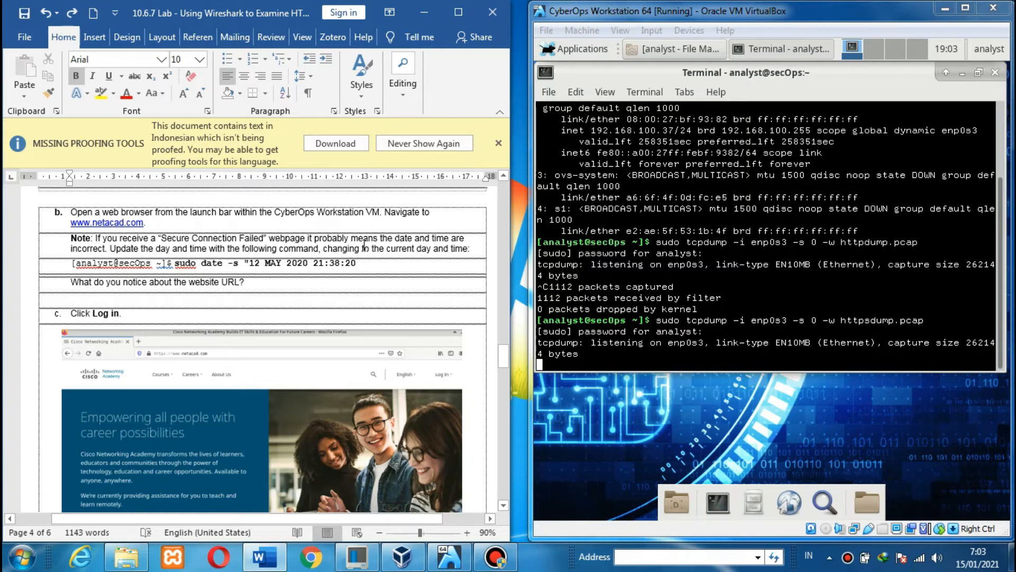
click(962, 73)
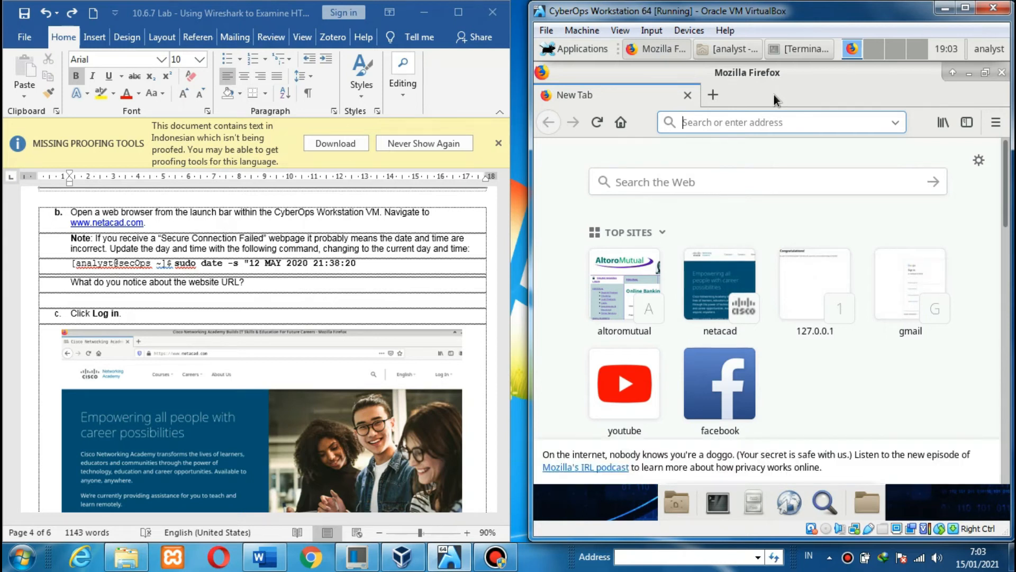
text(www.netacad.com)
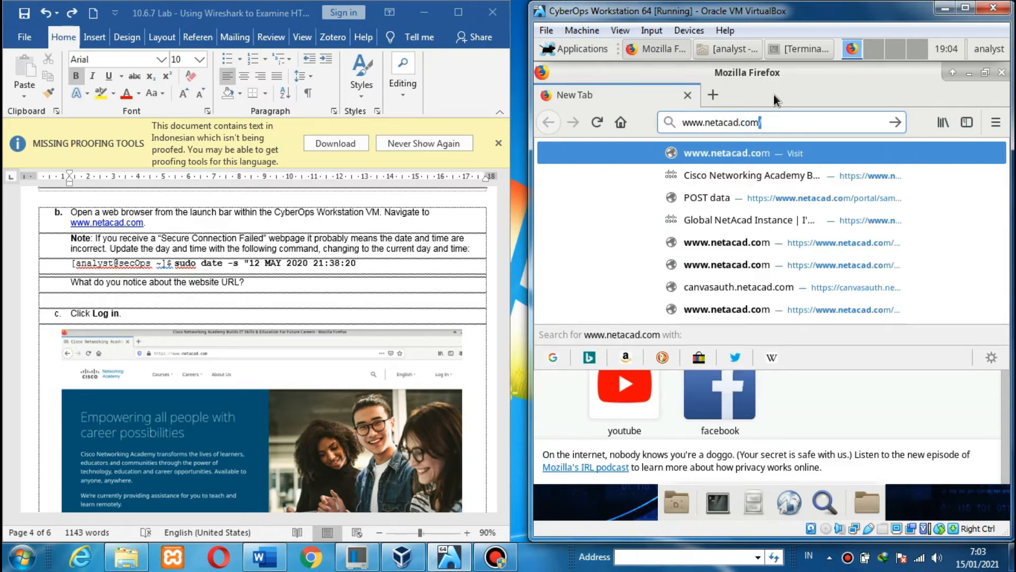
key(Return)
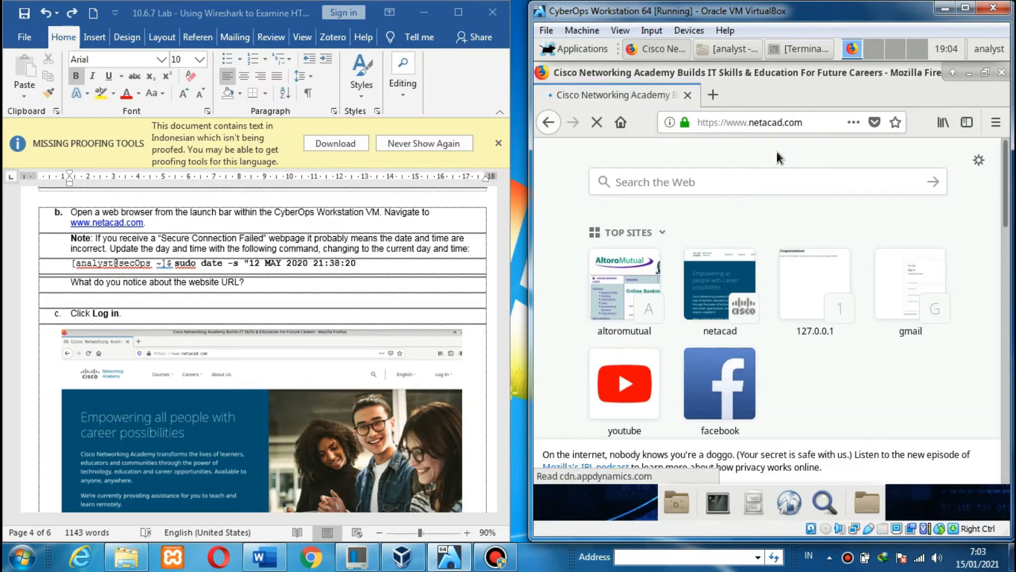
click(424, 240)
scroll(424, 240, down, 1)
scroll(423, 240, down, 1)
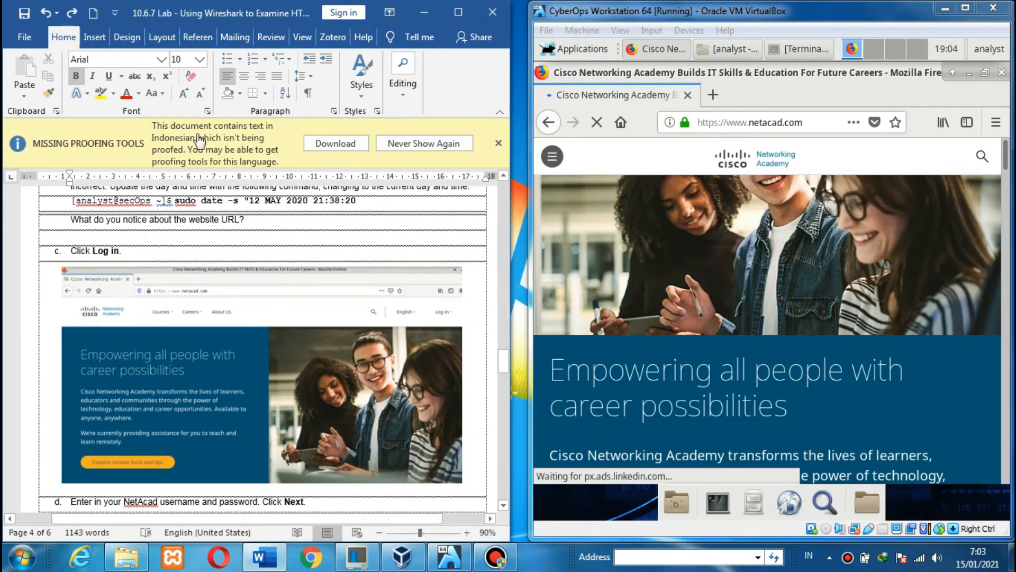
scroll(165, 279, up, 2)
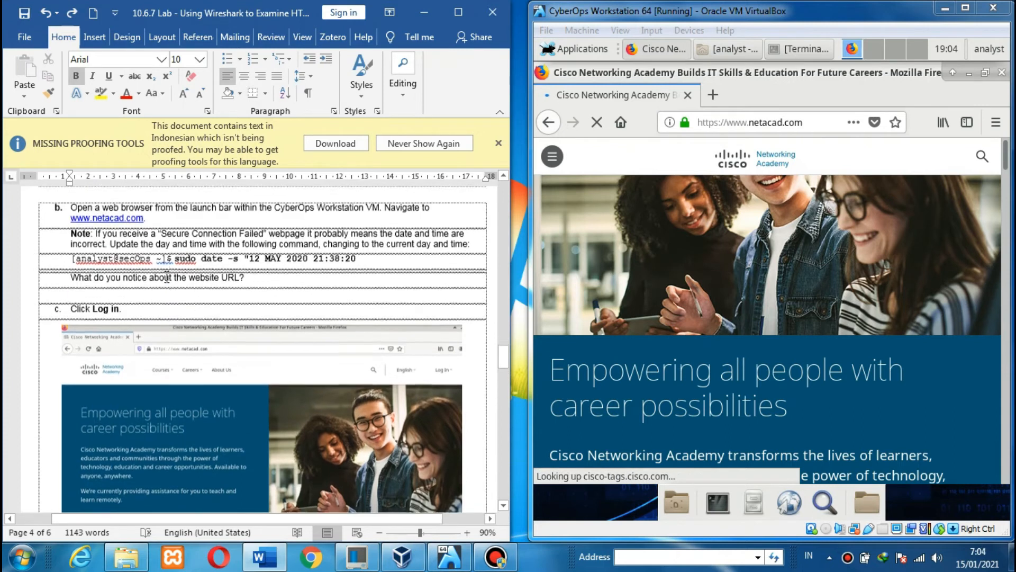
click(31, 239)
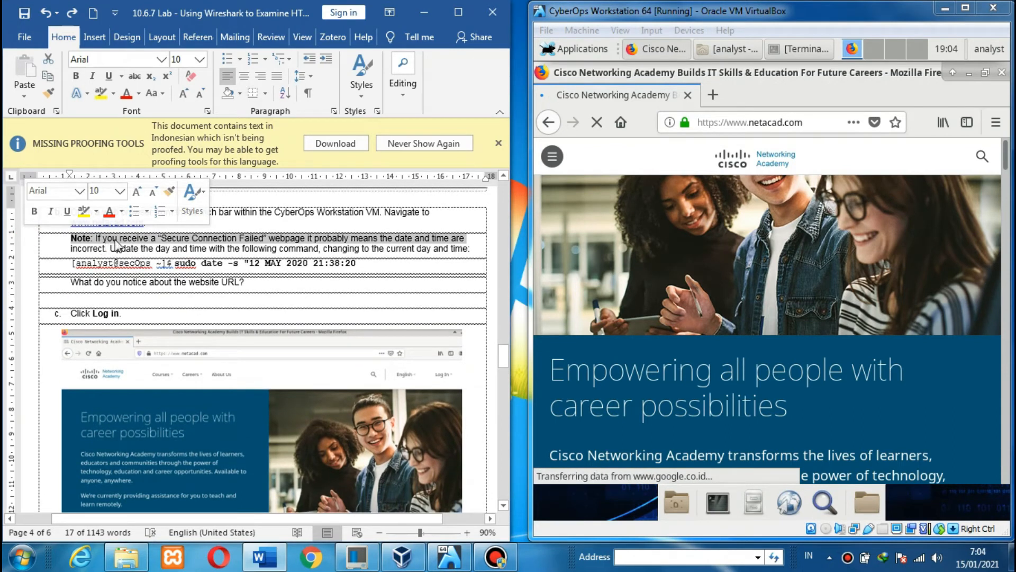
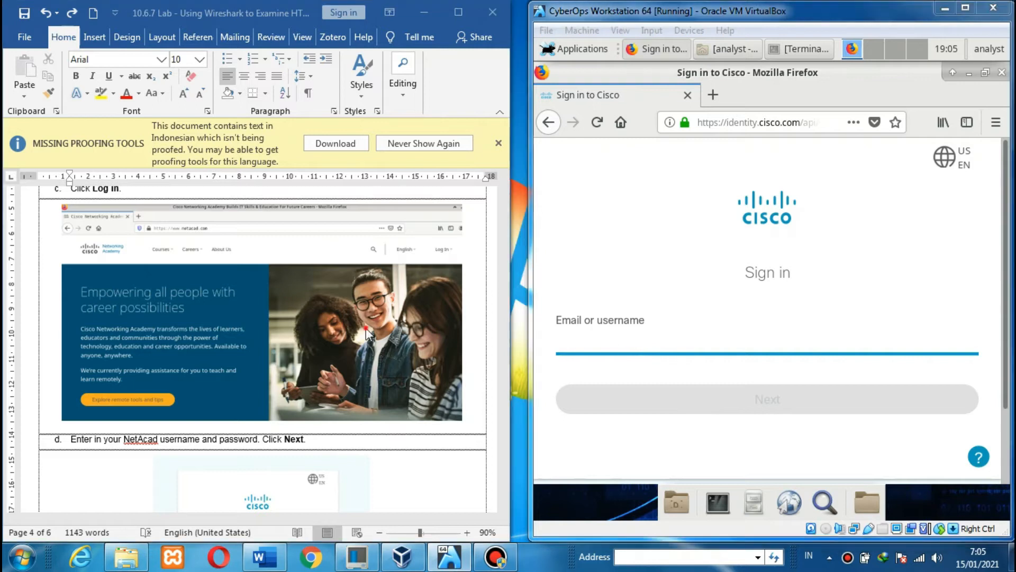
- Scroll down the netacad.com page in the guest's Firefox
scroll(366, 332, down, 3)
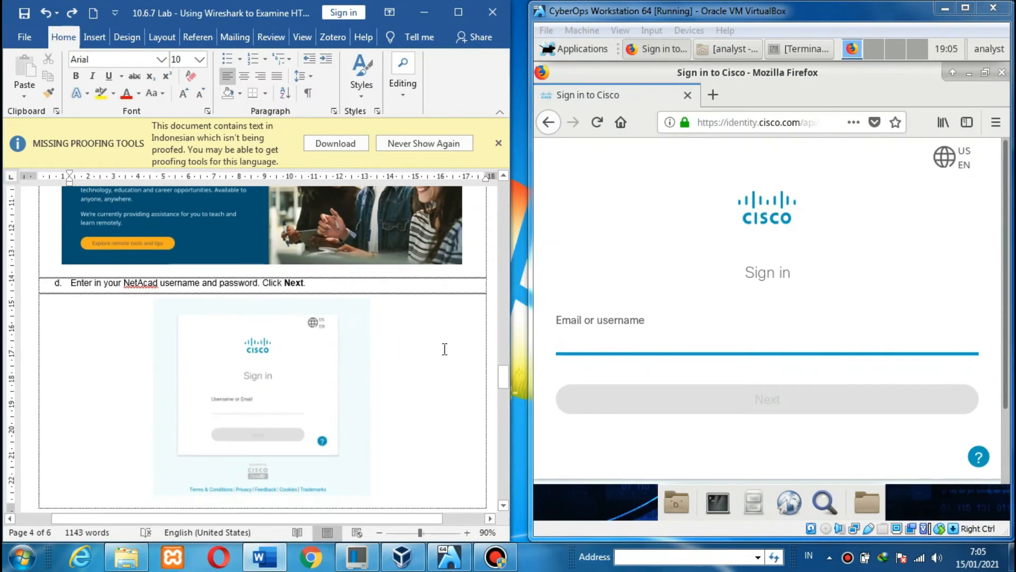
- Enter the NetAcad account email on the Cisco sign-in page and continue
click(608, 341)
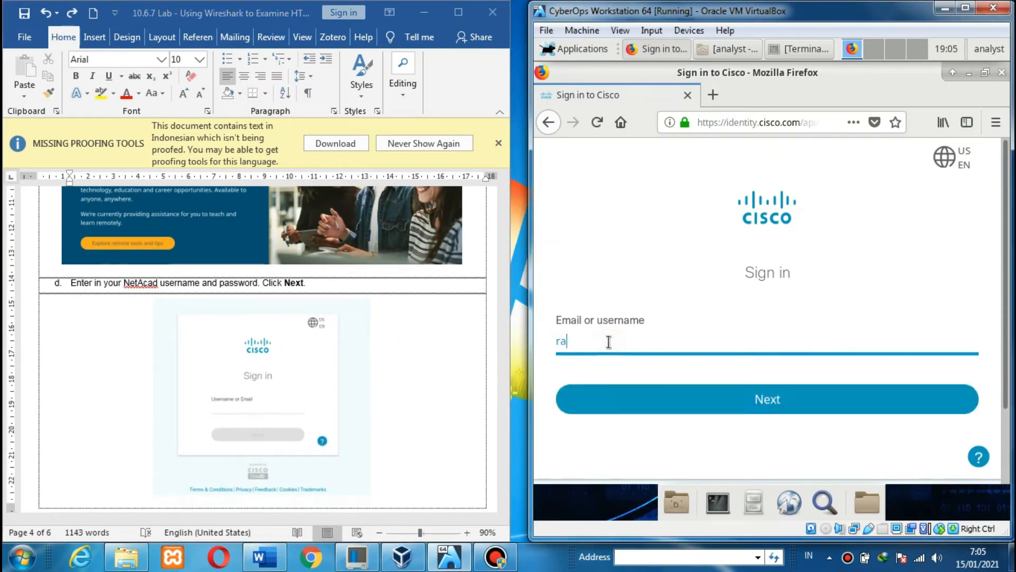
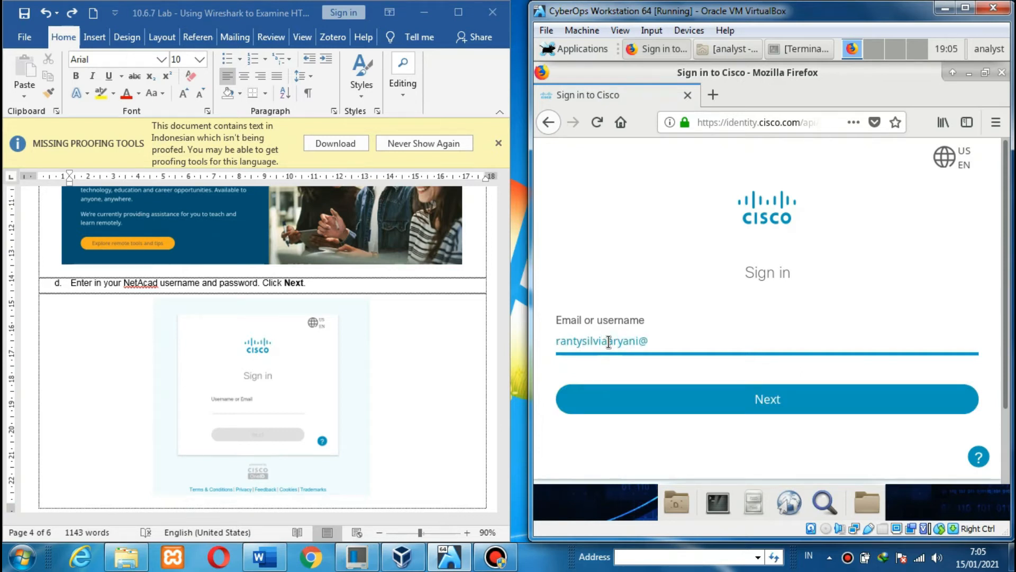
click(640, 395)
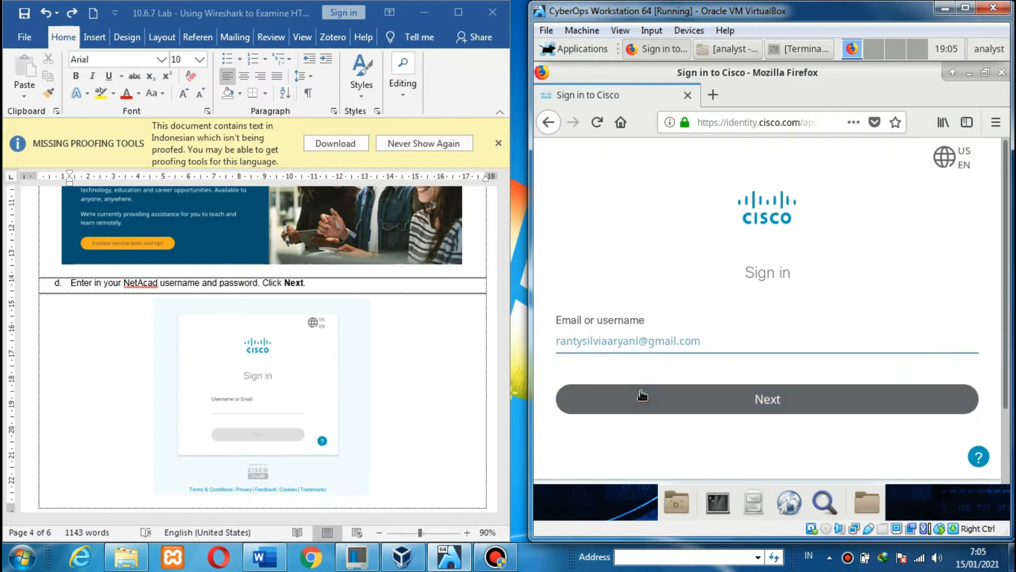
click(642, 394)
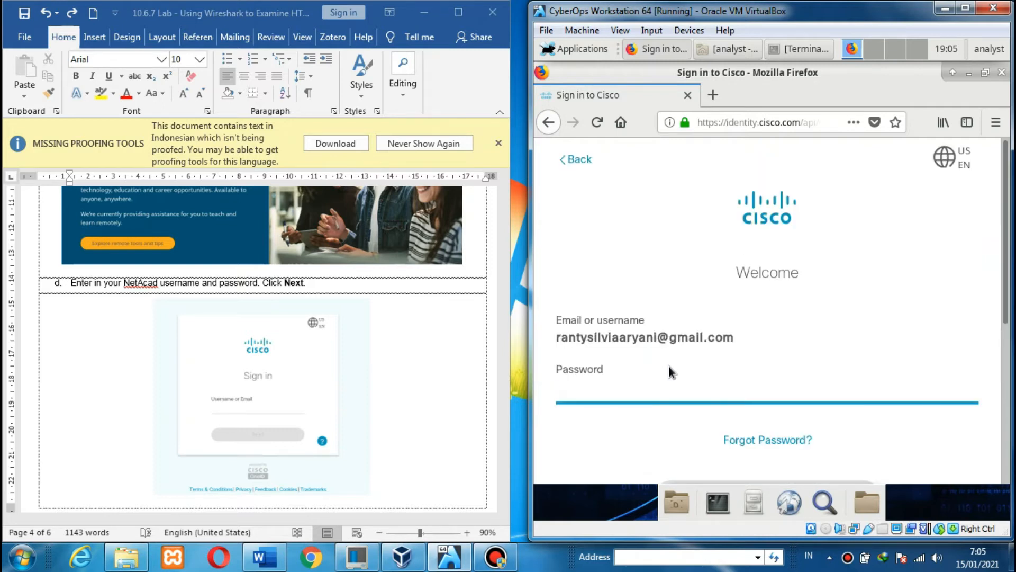
- Enter the account password and sign in, reaching the I'm Learning page
text(•••••••••)
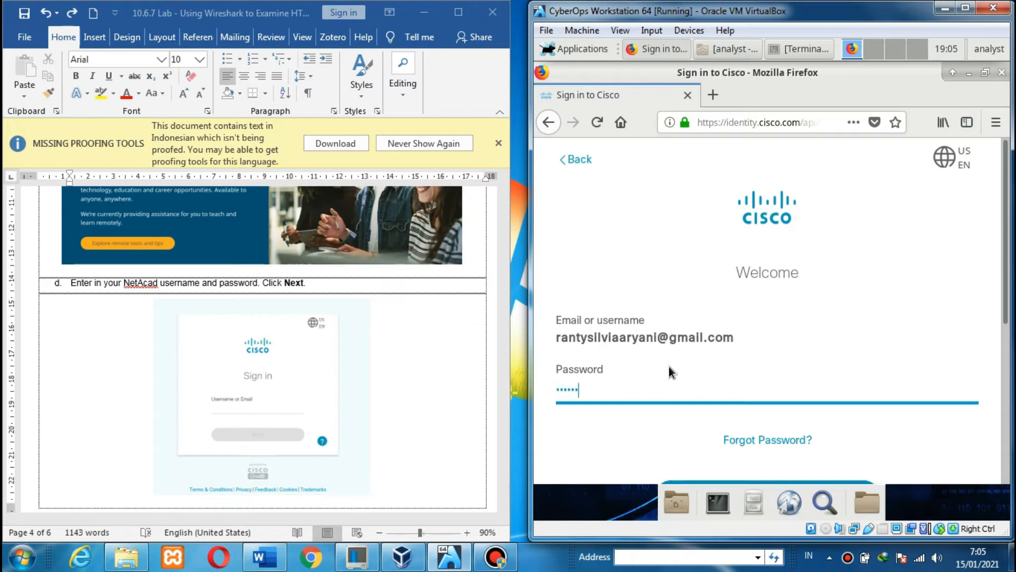
text(••)
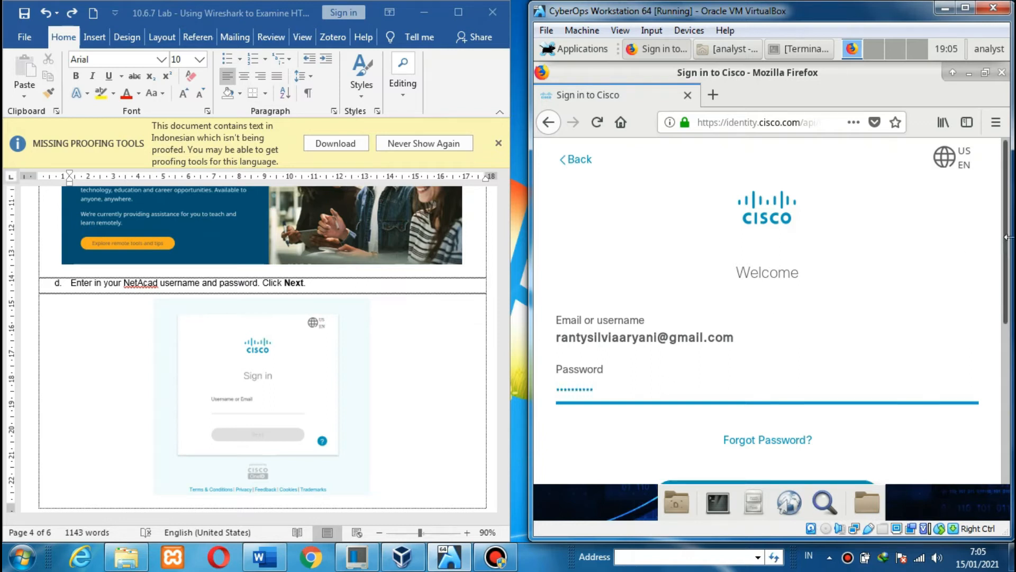
scroll(846, 370, down, 4)
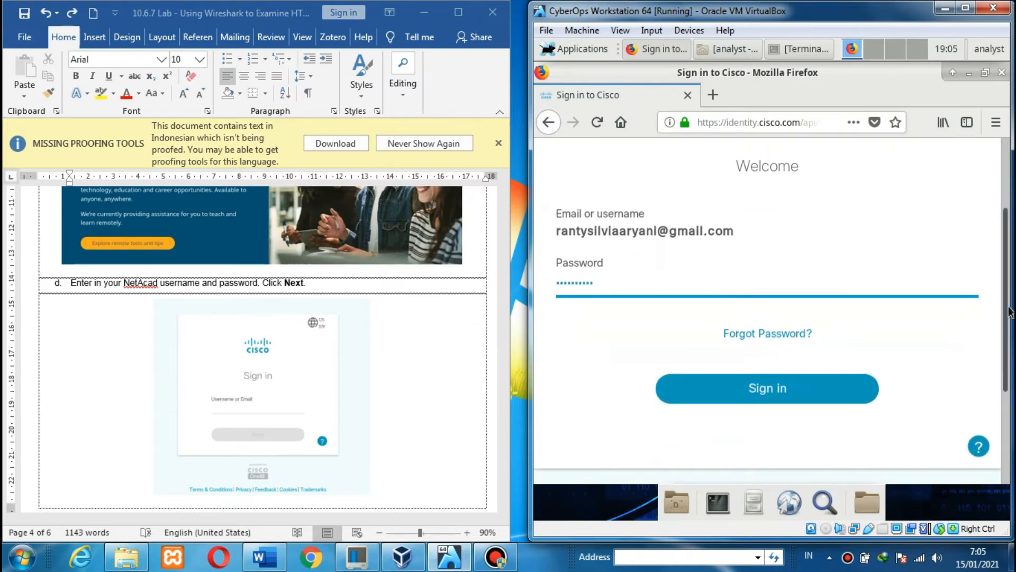
click(823, 388)
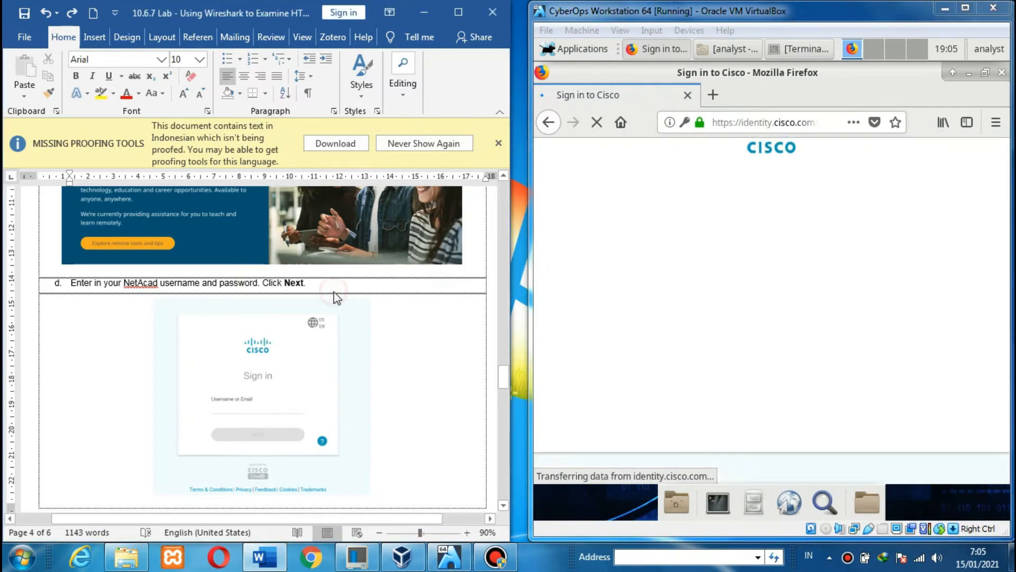
scroll(339, 297, down, 3)
scroll(333, 291, down, 10)
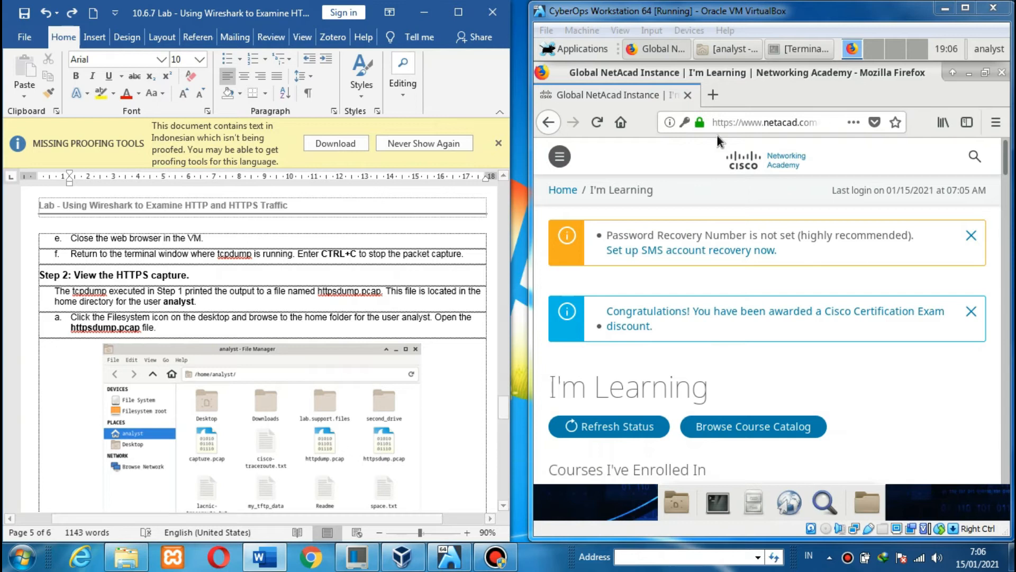
- Close Firefox and stop the tcpdump capture to httpsdump.pcap with Ctrl+C
click(1001, 78)
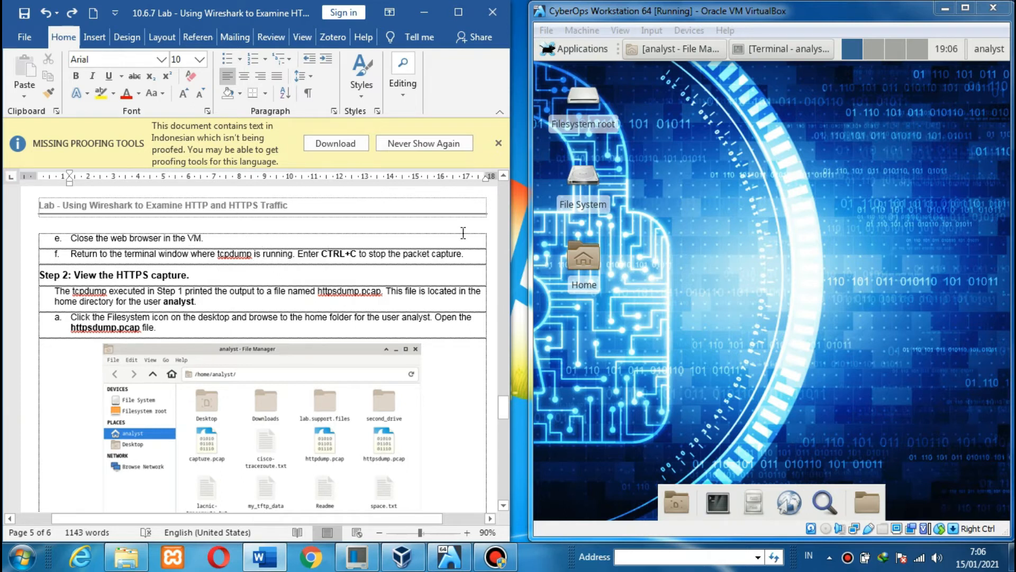
click(793, 46)
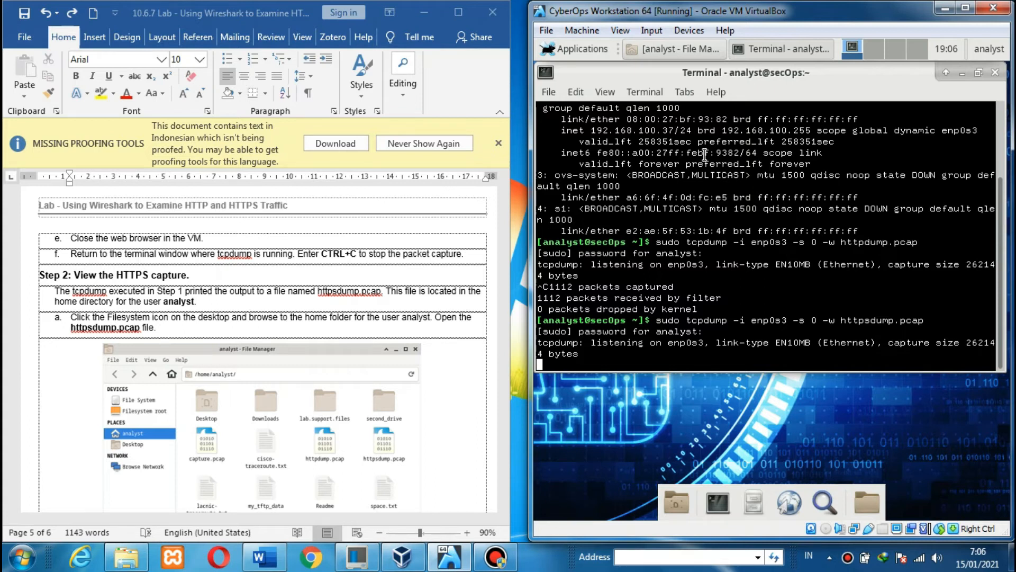
key(ctrl+c)
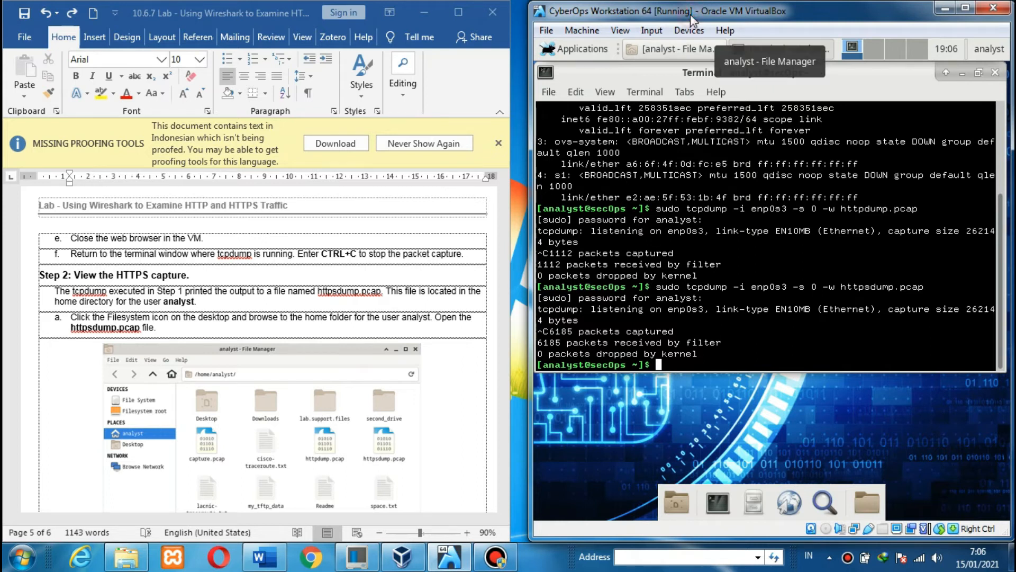
- Scroll the Word lab guide to Step 2, View the HTTPS capture, and minimize the guest terminal
click(184, 267)
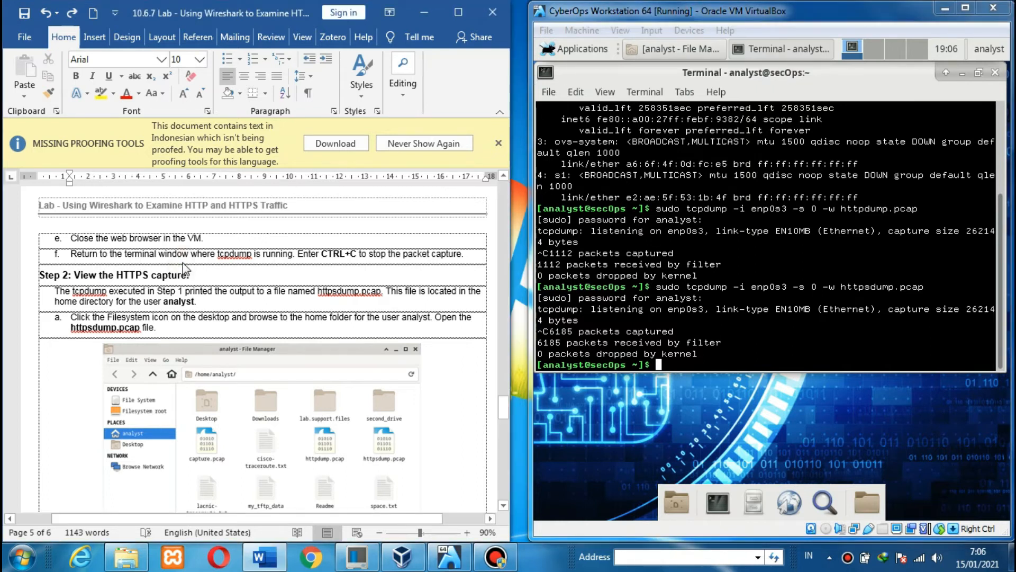
scroll(184, 267, down, 2)
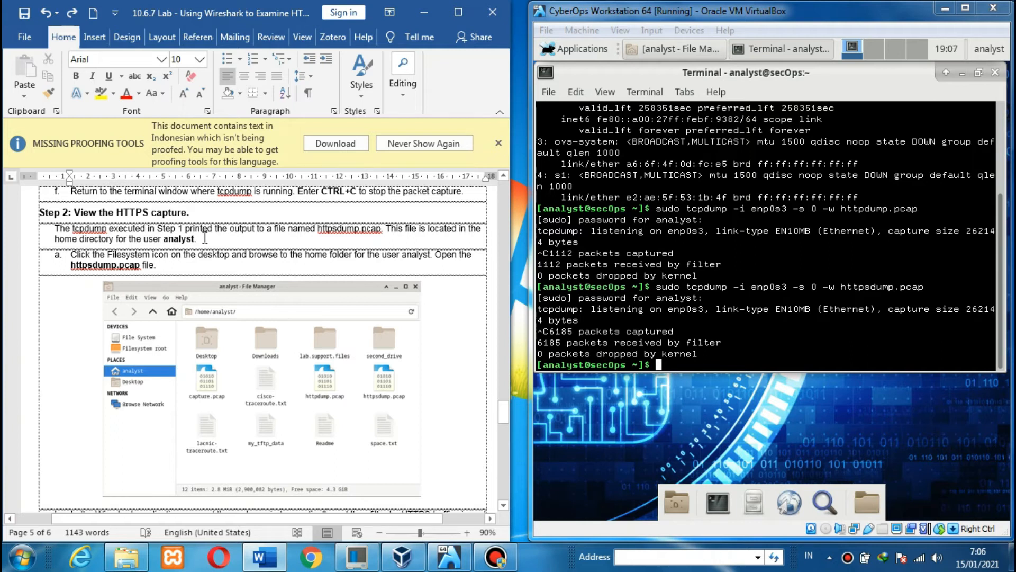
click(205, 237)
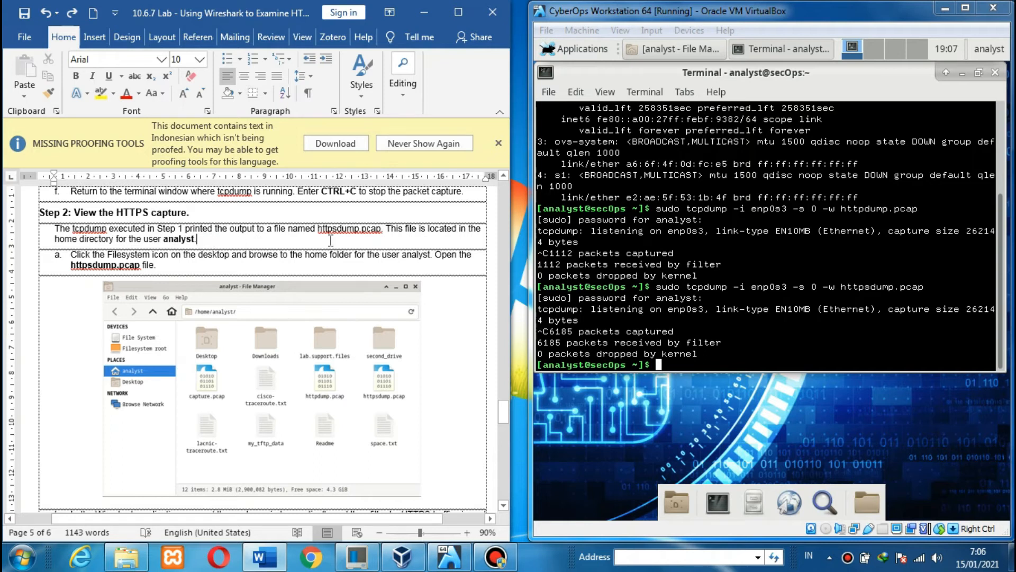
scroll(331, 240, down, 1)
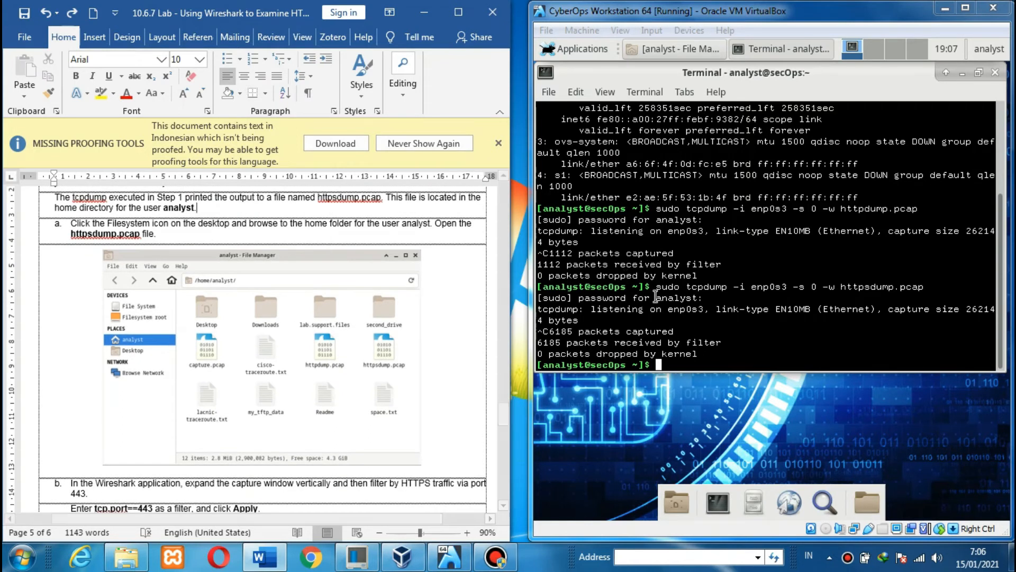
click(964, 74)
click(964, 74)
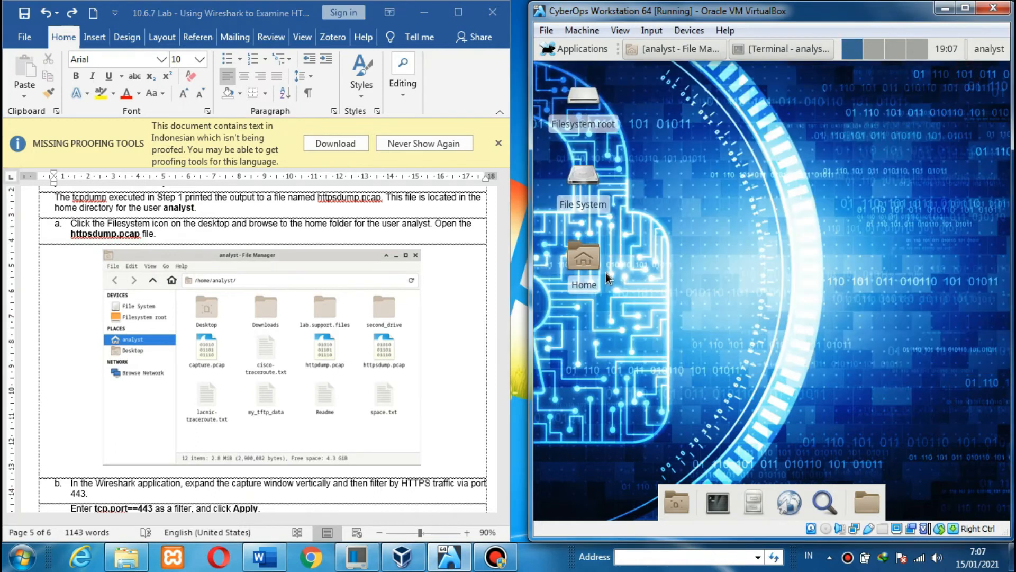
- Open httpsdump.pcap from the analyst home folder in Wireshark and maximize the VirtualBox window
click(595, 262)
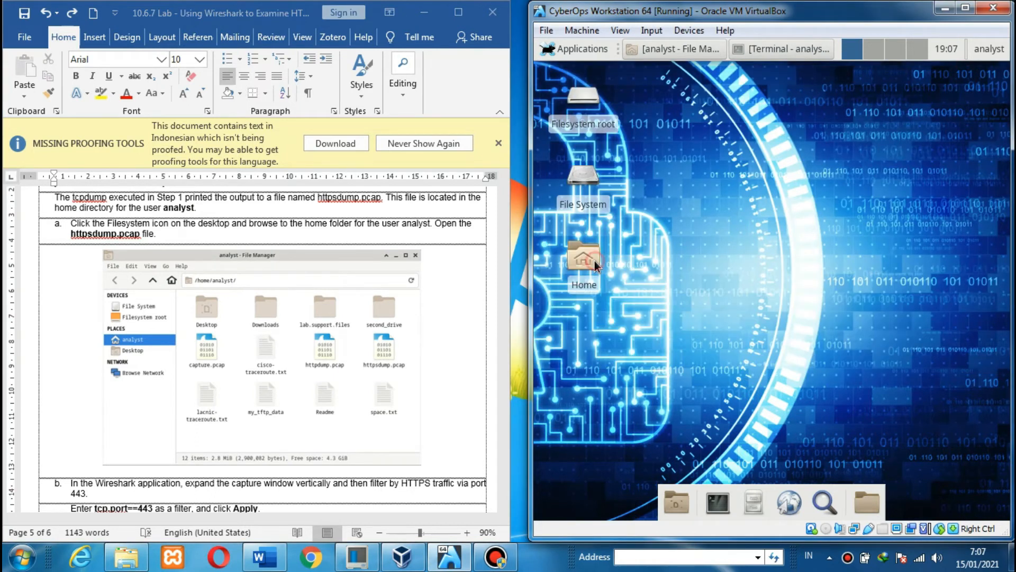
double_click(597, 268)
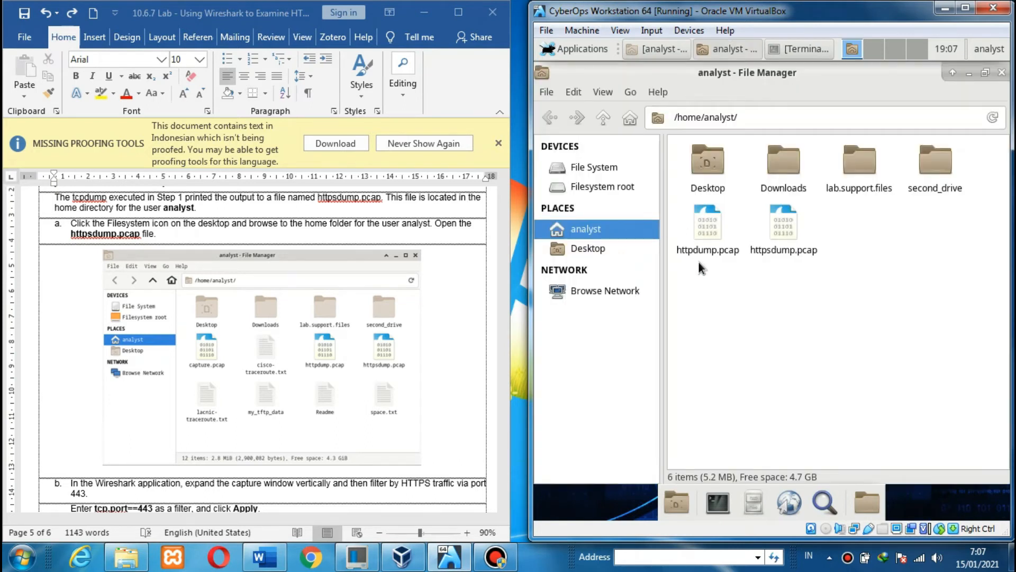
click(785, 218)
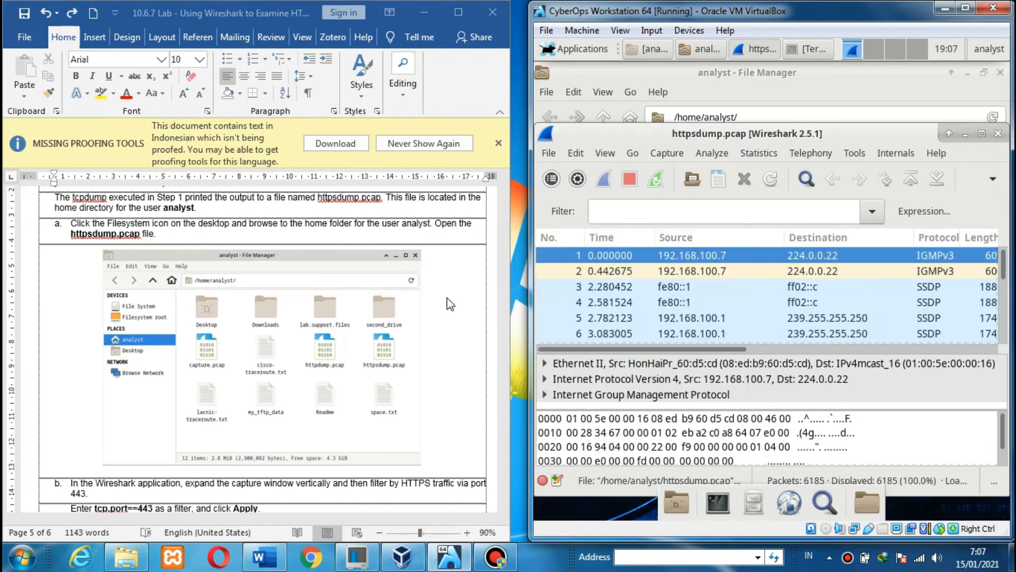
click(450, 304)
scroll(450, 304, down, 5)
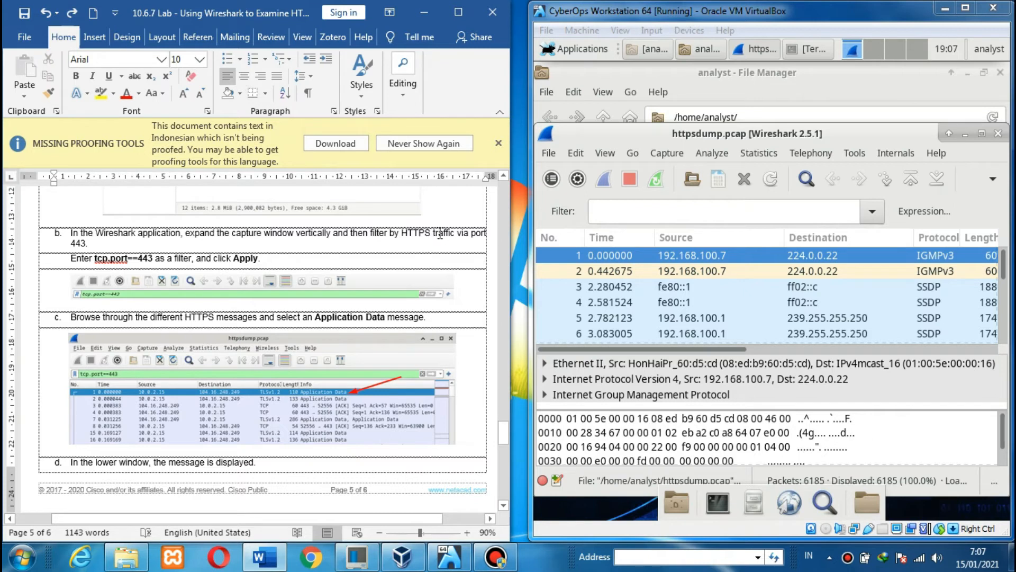
click(965, 7)
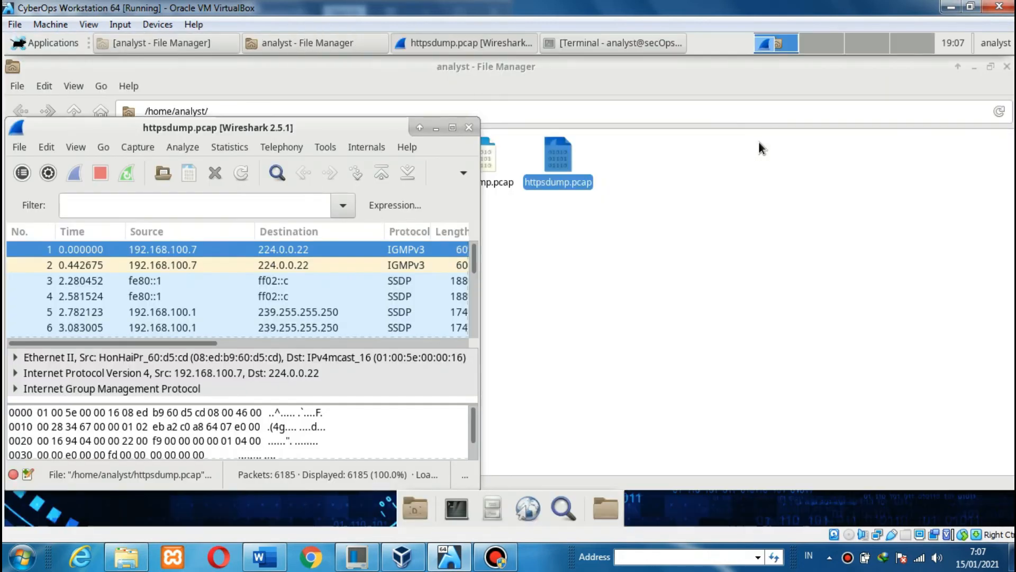
- Maximize Wireshark in the guest and check the worksheet's filter instruction
click(452, 127)
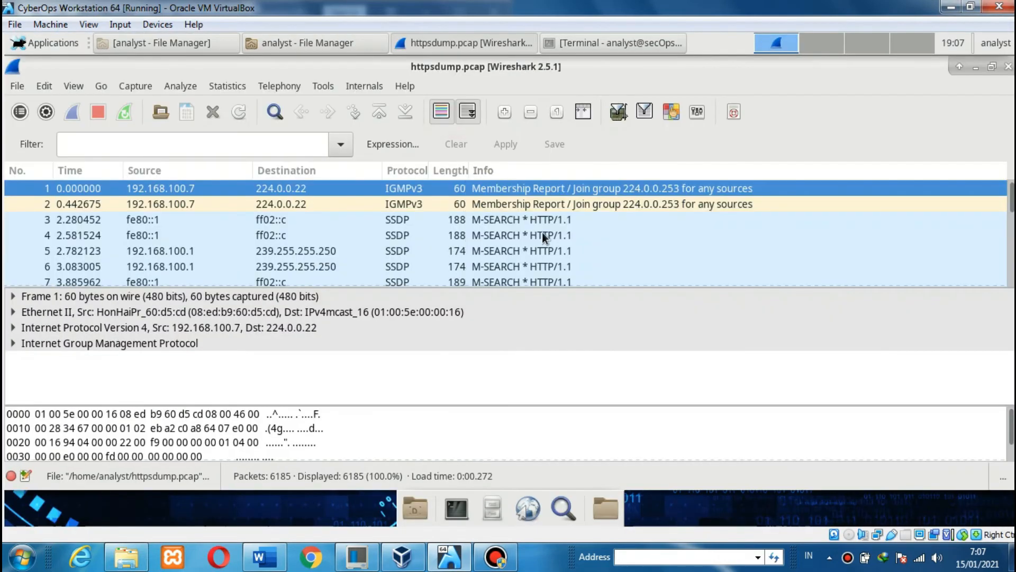
click(951, 7)
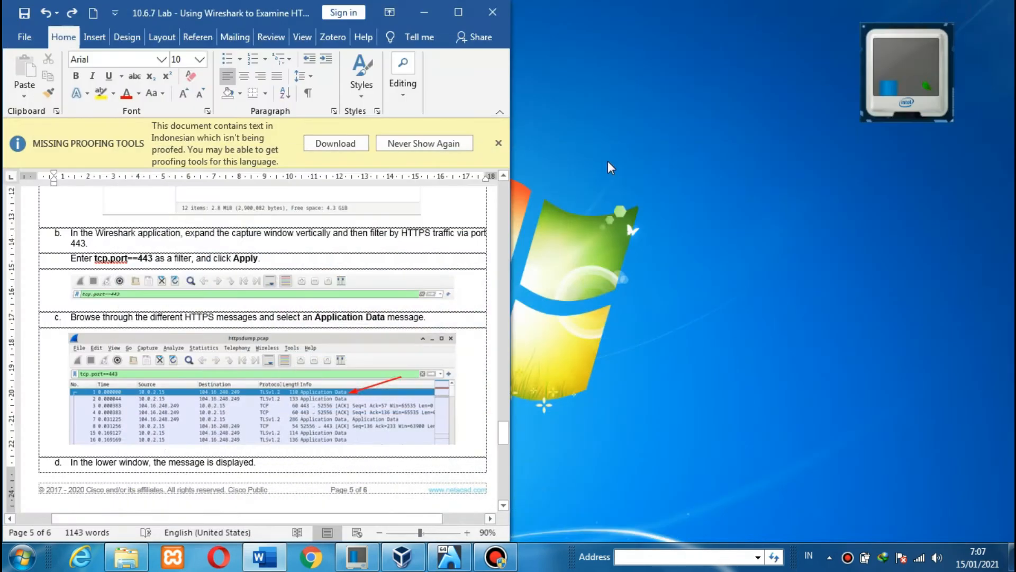
click(248, 265)
scroll(248, 266, down, 1)
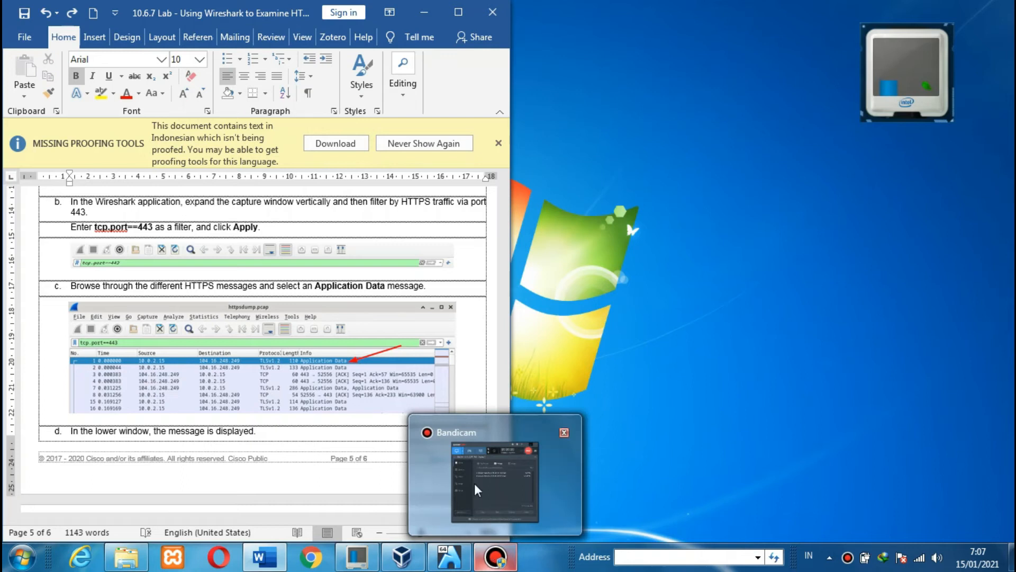
mouse_move(370, 562)
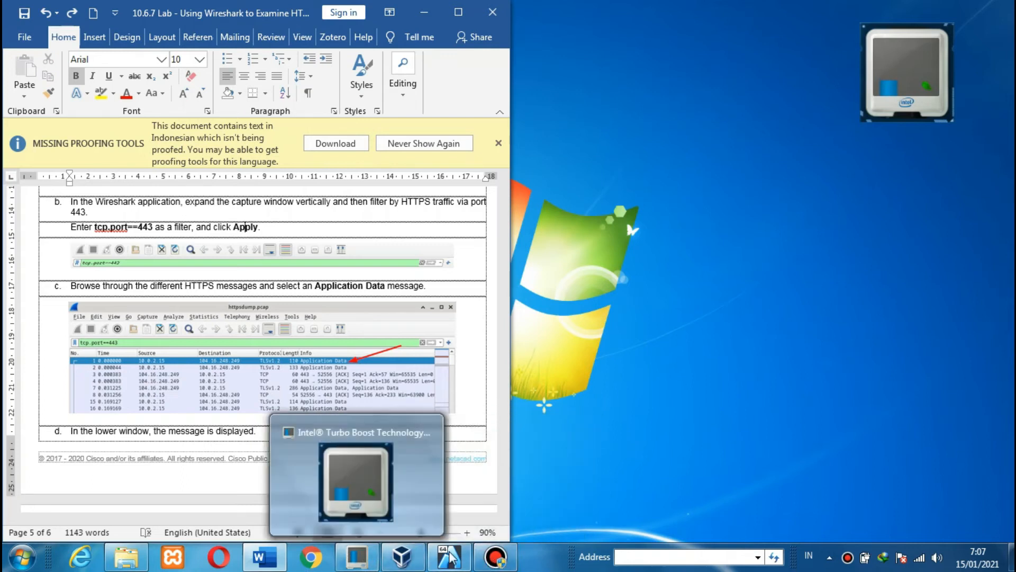
mouse_move(459, 559)
click(476, 477)
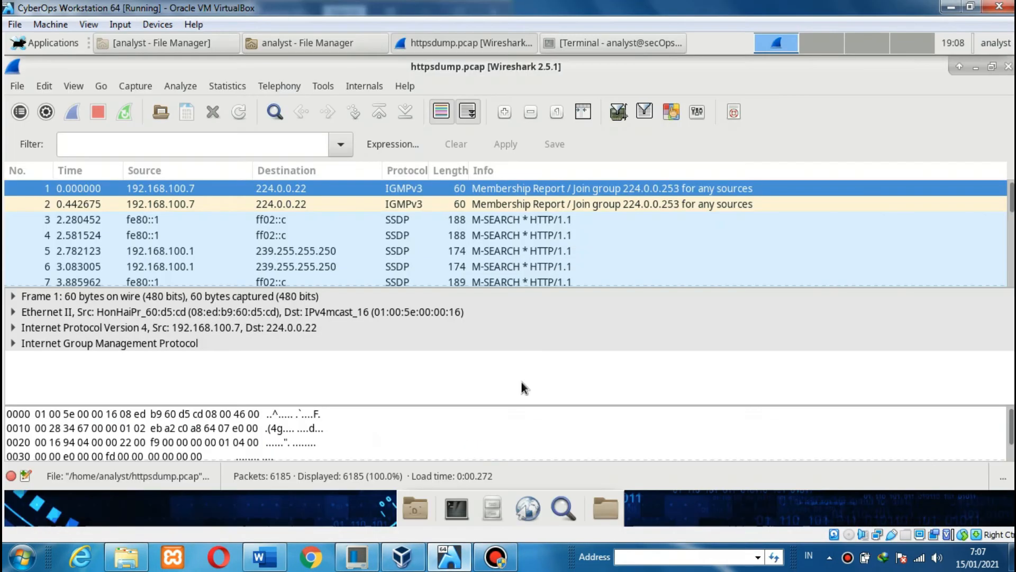
- Apply the display filter tcp.port==443, leaving 5197 of 6185 packets shown
click(294, 144)
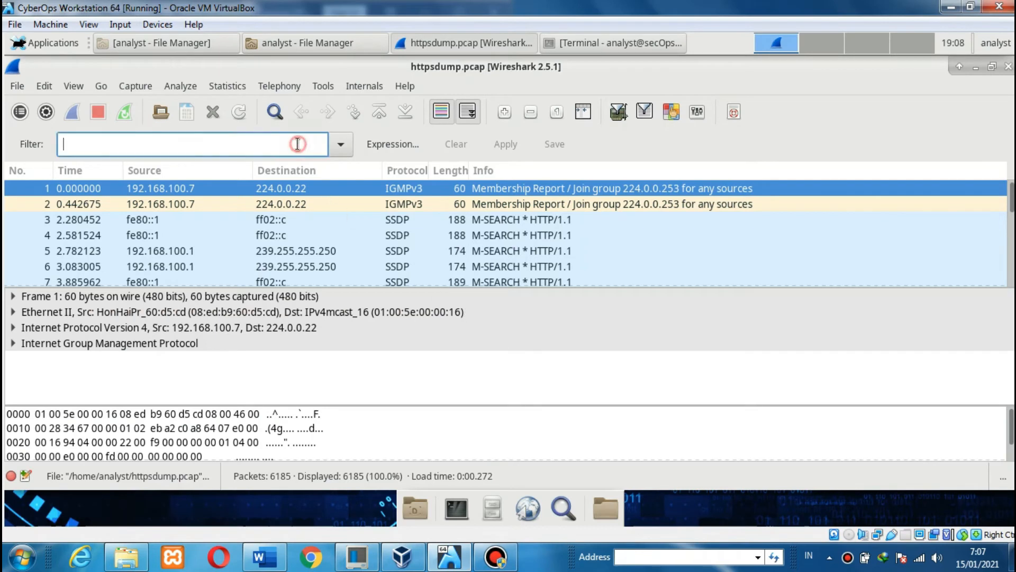
text(tcp.)
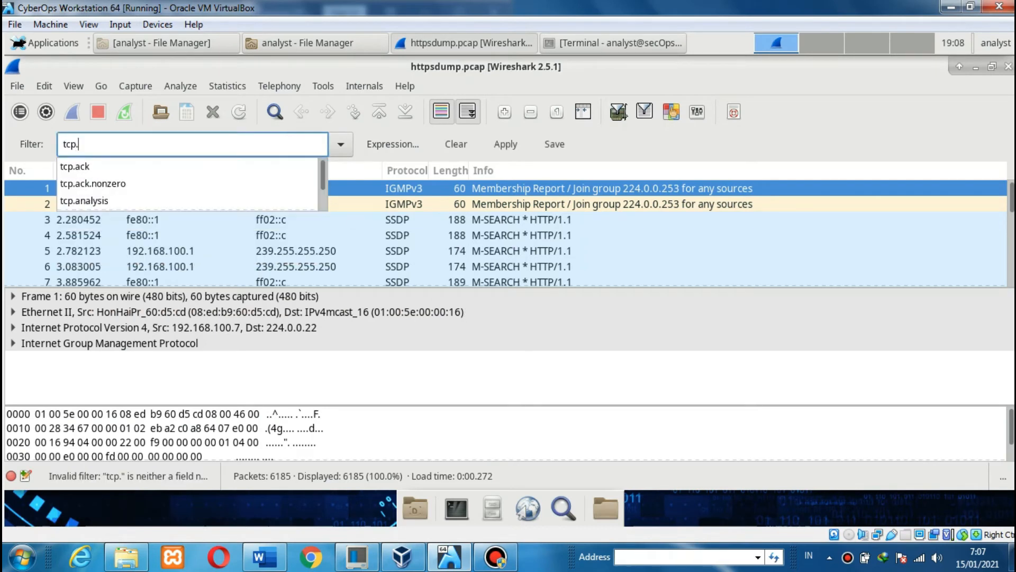
text(port==443)
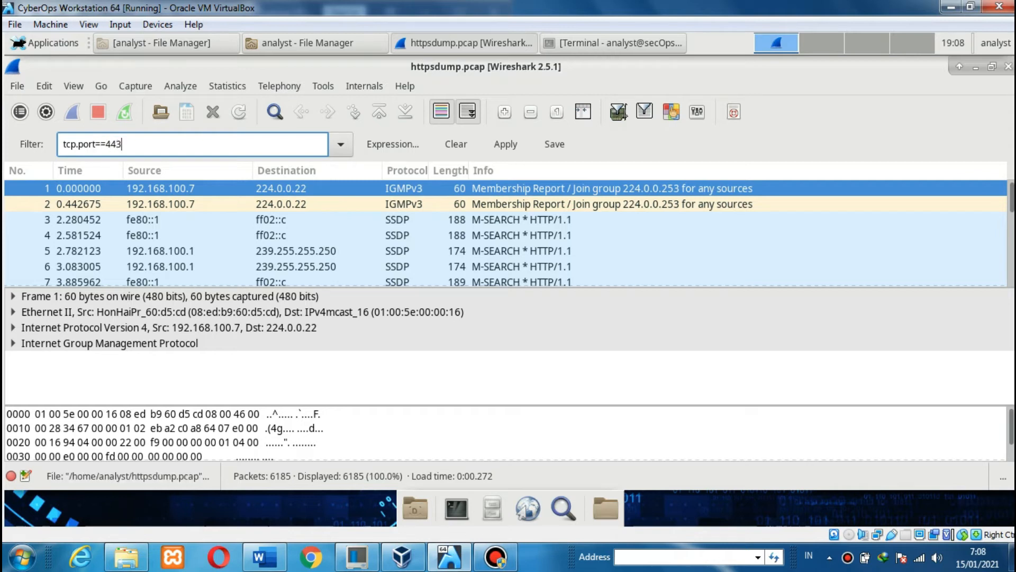
click(512, 143)
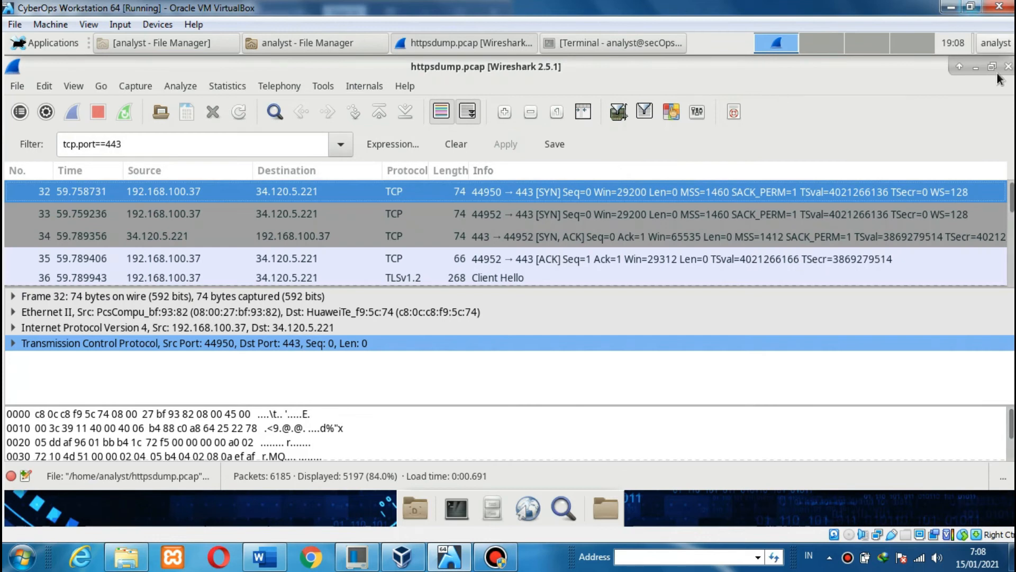
- Read worksheet step c, then select Application Data packet 53 in Wireshark
click(951, 6)
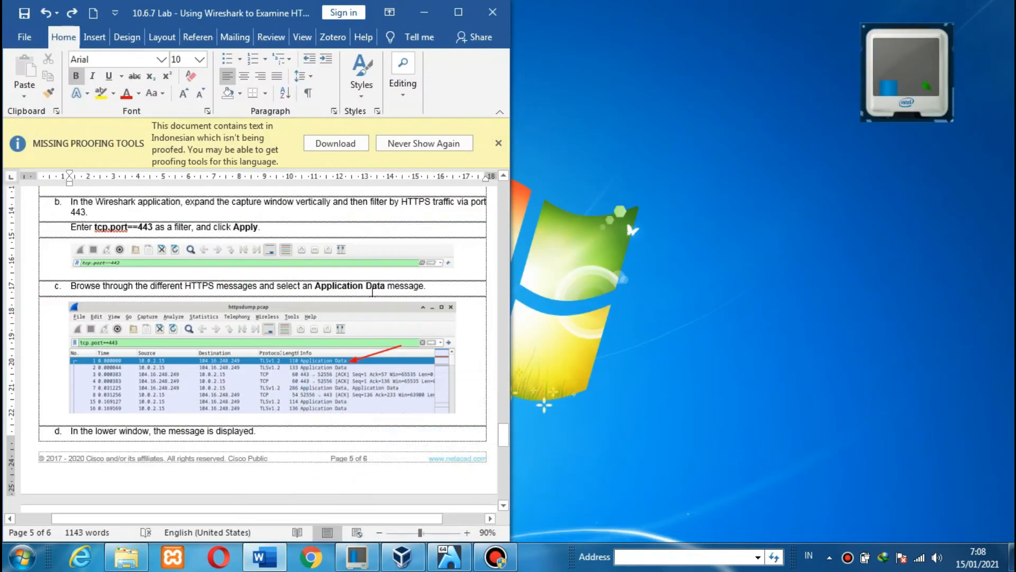
click(219, 290)
scroll(219, 290, down, 1)
scroll(219, 290, down, 1)
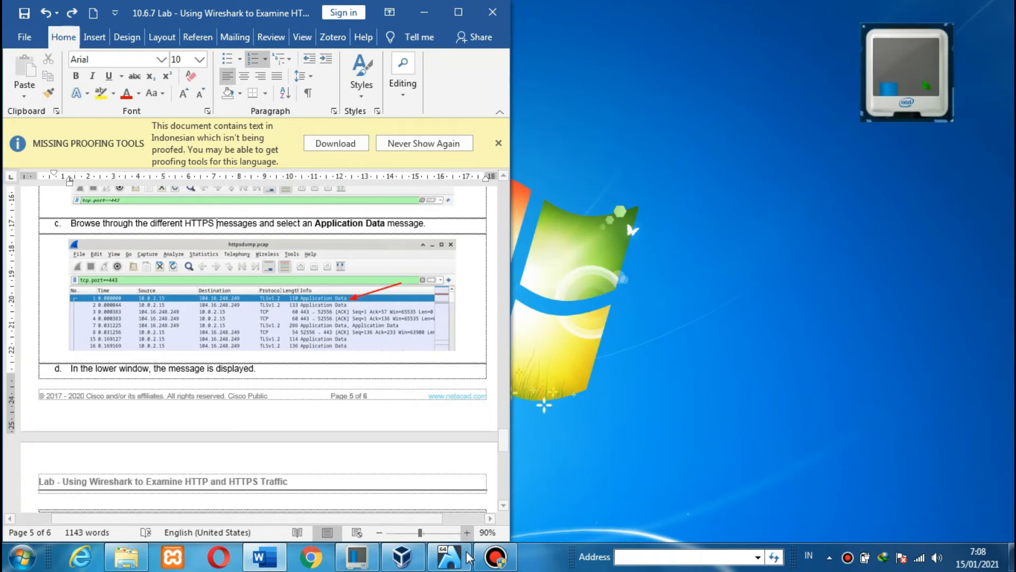
click(449, 556)
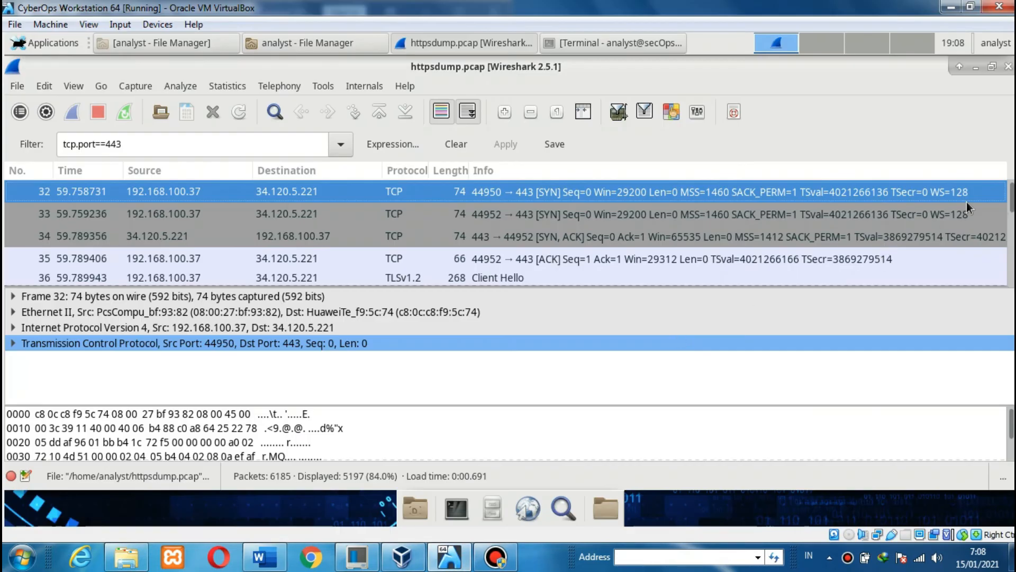
mouse_move(1011, 201)
mouse_down()
mouse_move(1012, 230)
mouse_move(1011, 190)
mouse_up()
scroll(954, 204, down, 1)
scroll(954, 204, down, 4)
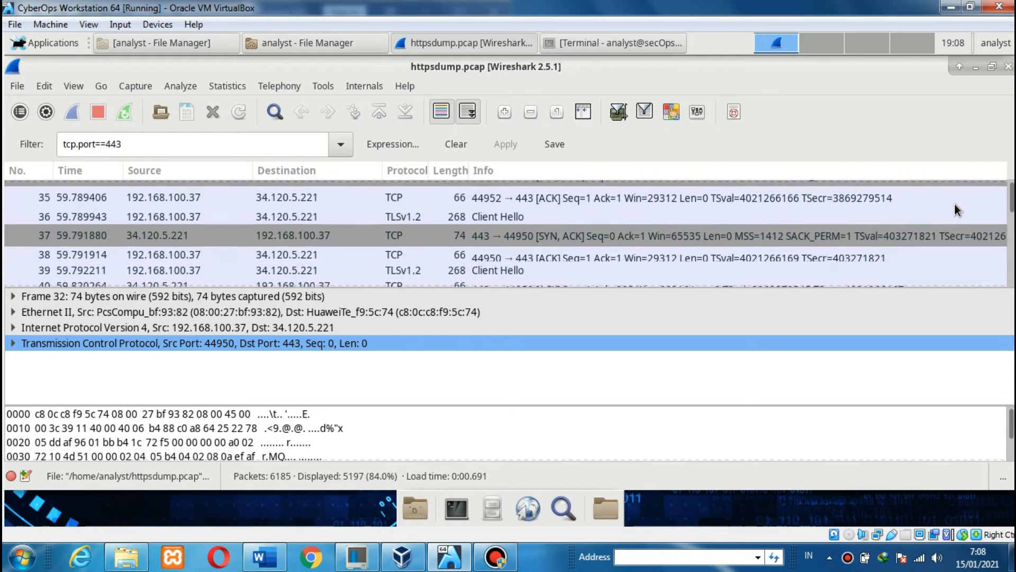
scroll(955, 204, down, 6)
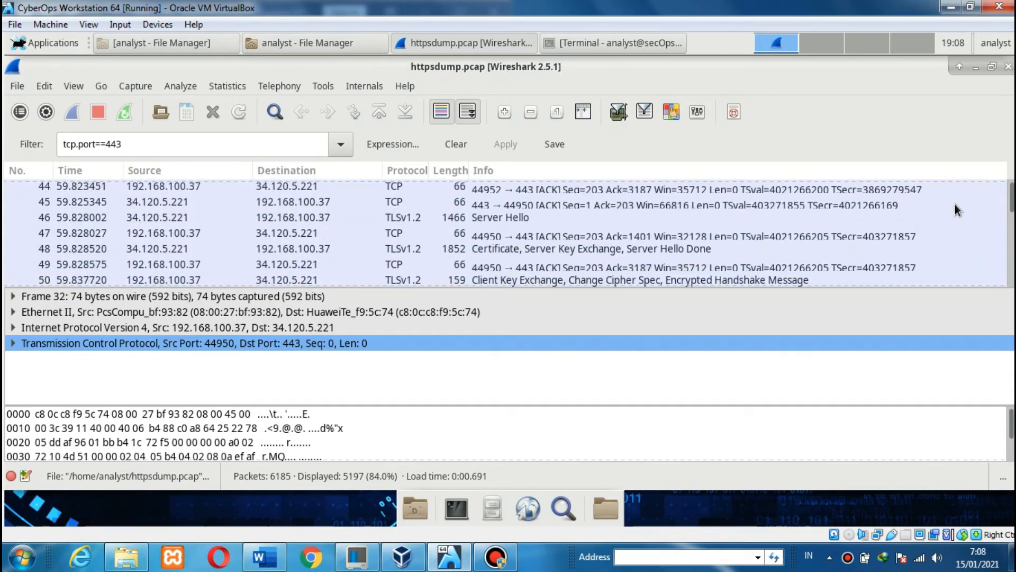
scroll(955, 206, down, 5)
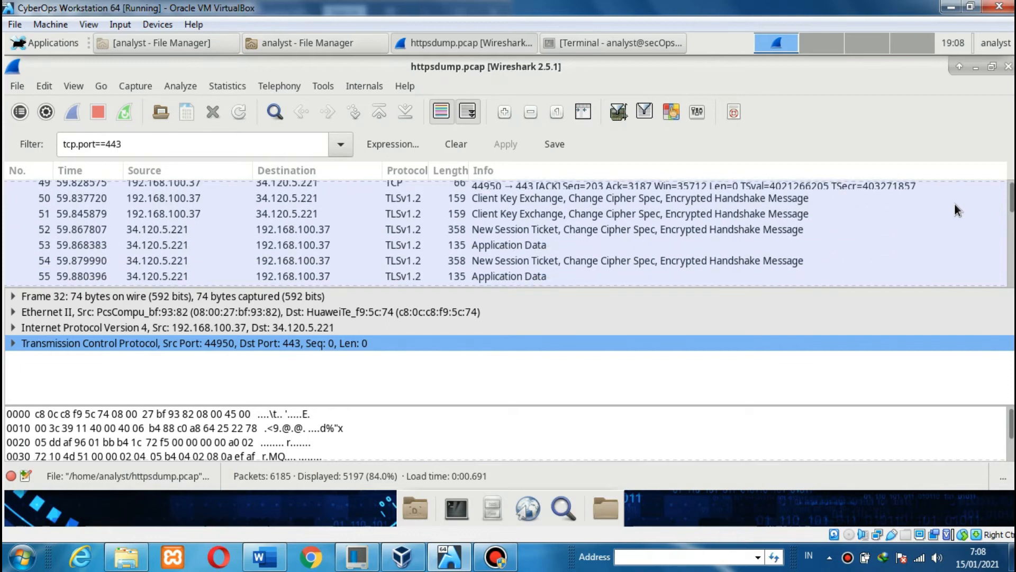
click(491, 246)
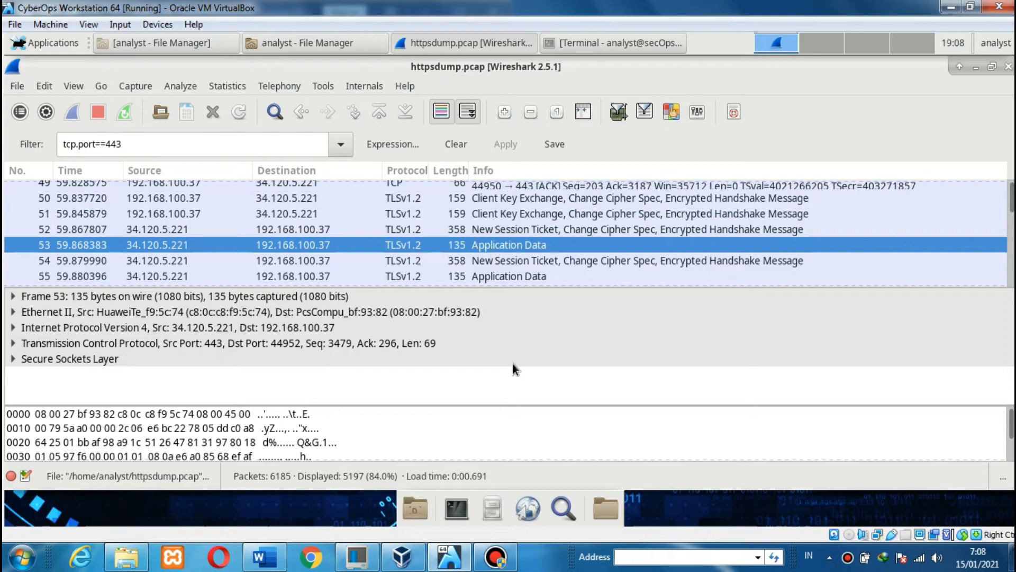
- Scroll the Word worksheet to steps e–g on Secure Sockets Layer
click(266, 560)
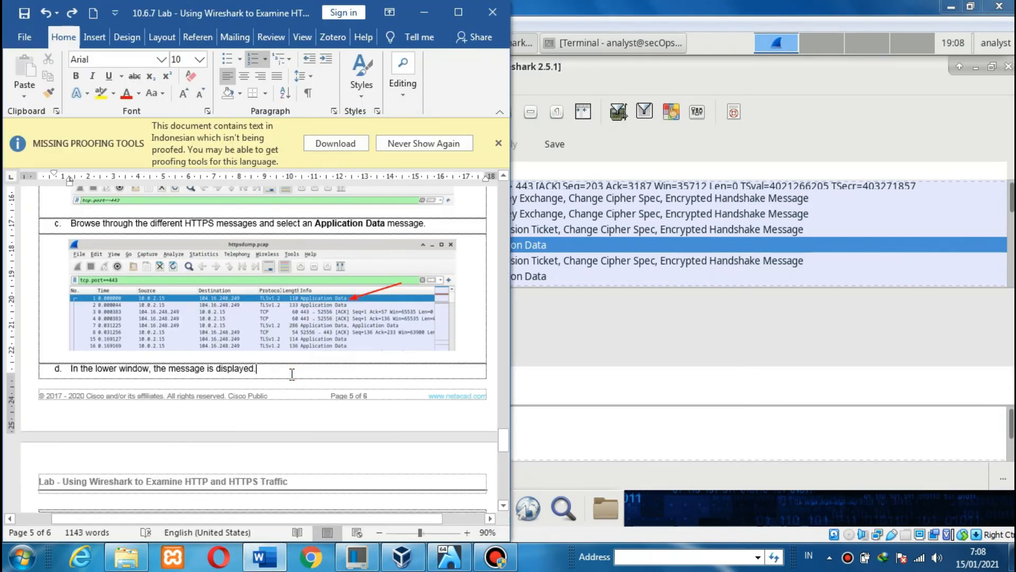
scroll(290, 373, down, 1)
scroll(290, 373, down, 10)
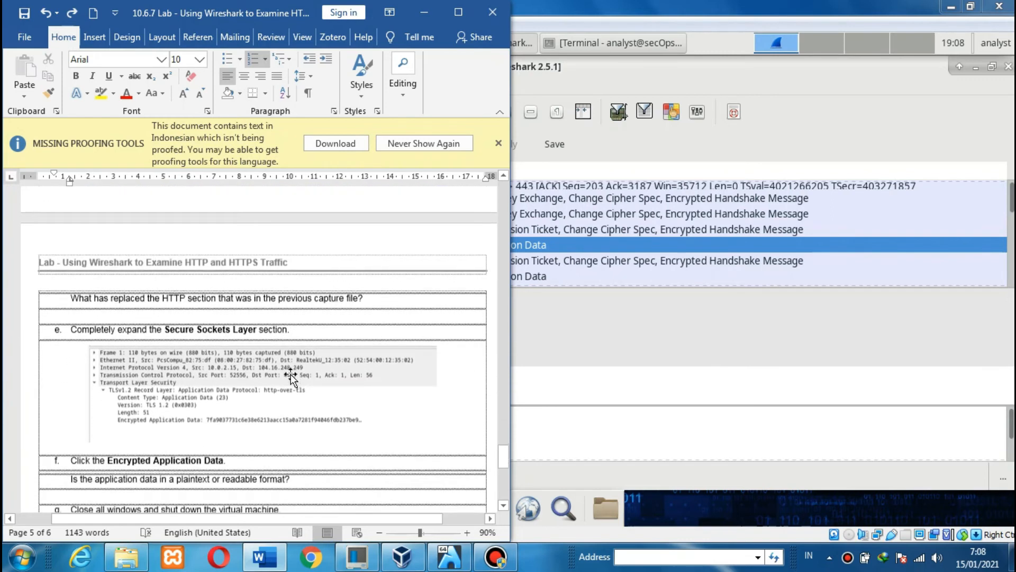
scroll(292, 374, down, 1)
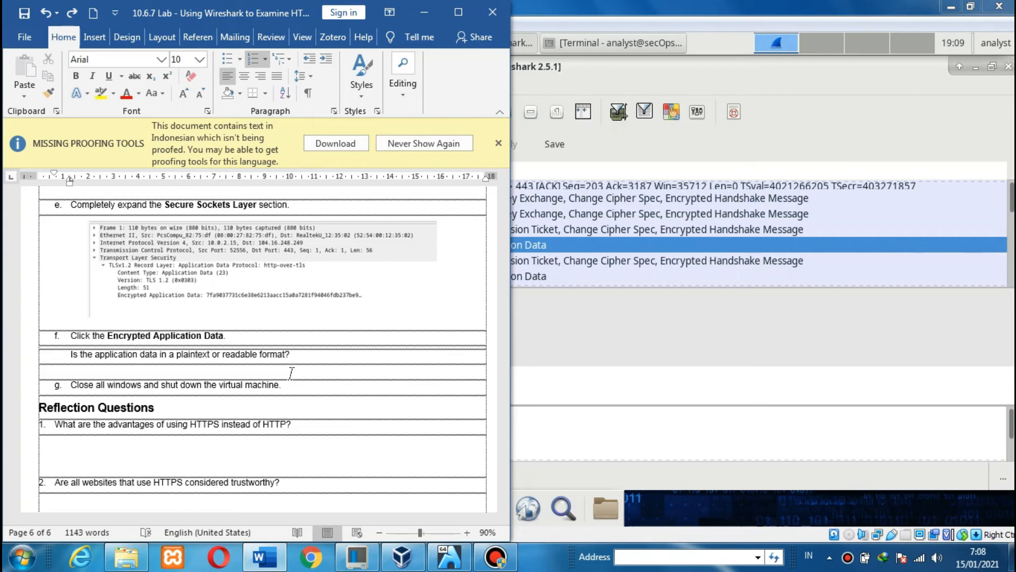
- Expand packet 53's Secure Sockets Layer and TLSv1.2 Record Layer details
click(709, 9)
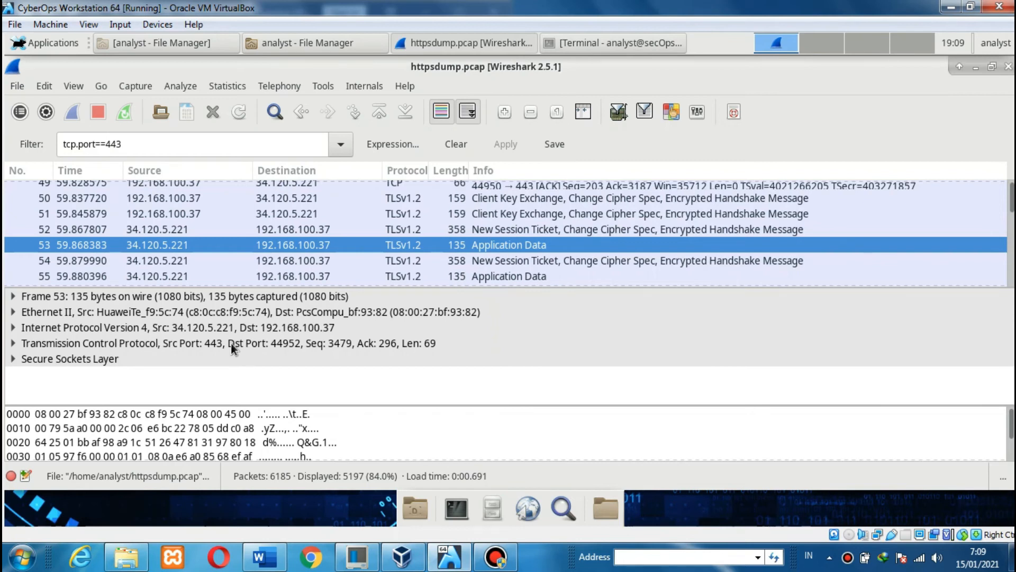
click(14, 359)
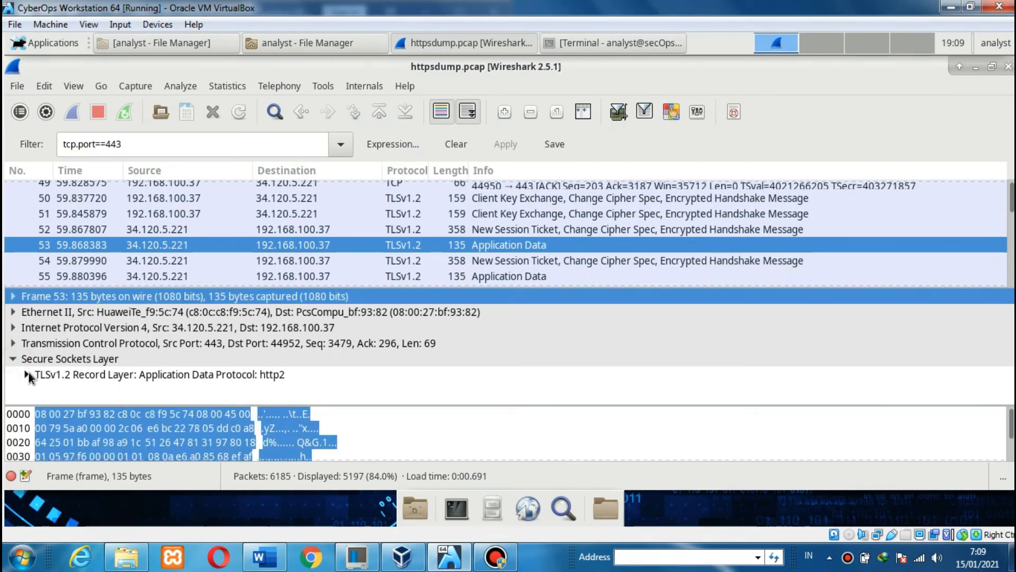
click(26, 374)
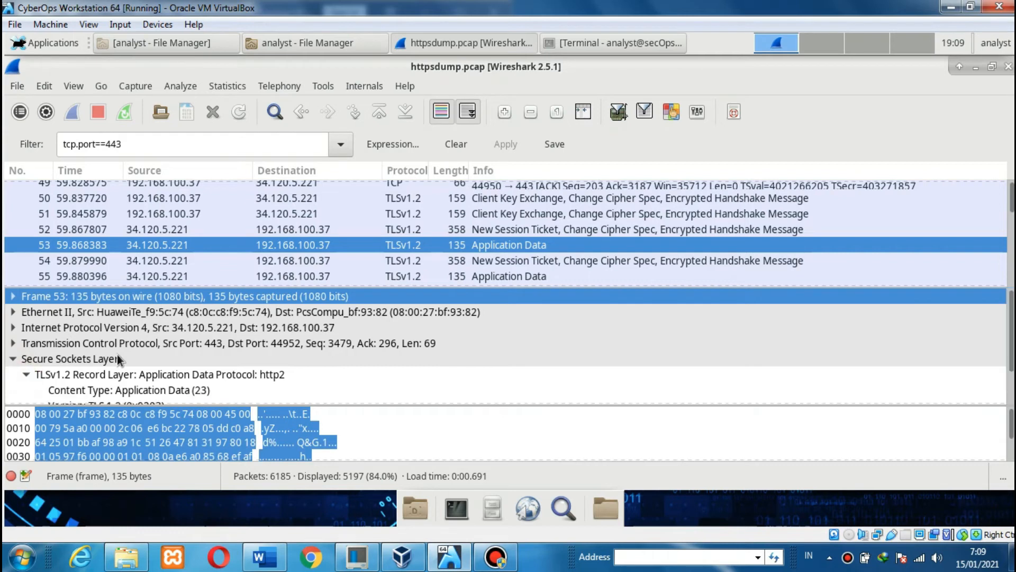
scroll(118, 360, down, 1)
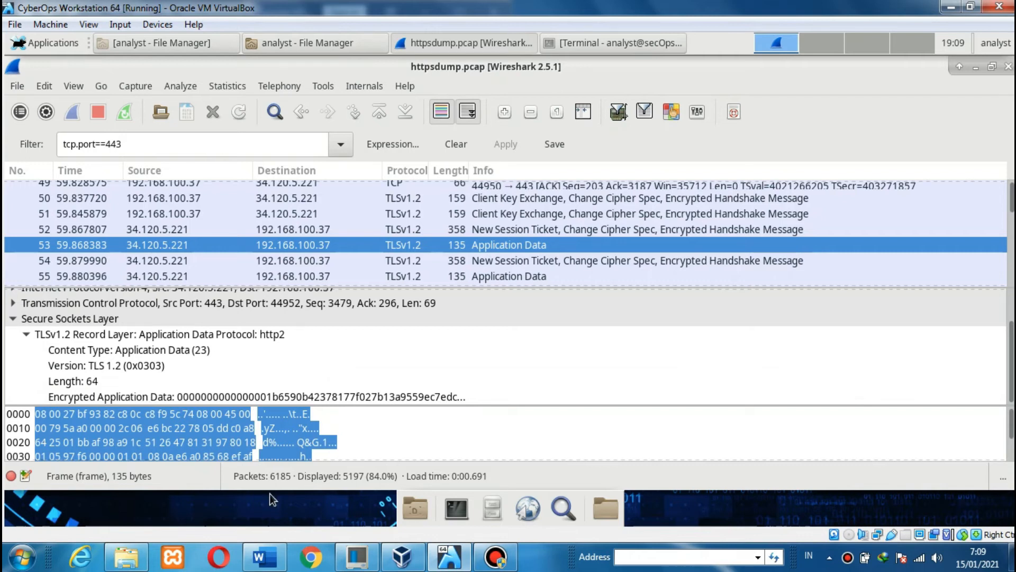
- Select Encrypted Application Data and move the Word worksheet right, beside the capture
click(265, 556)
click(170, 385)
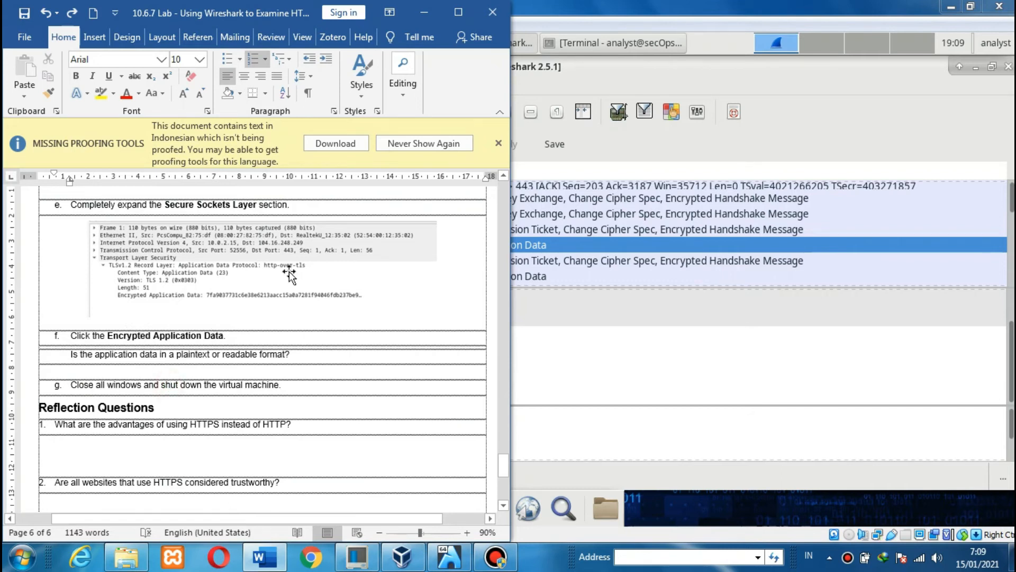
mouse_move(638, 8)
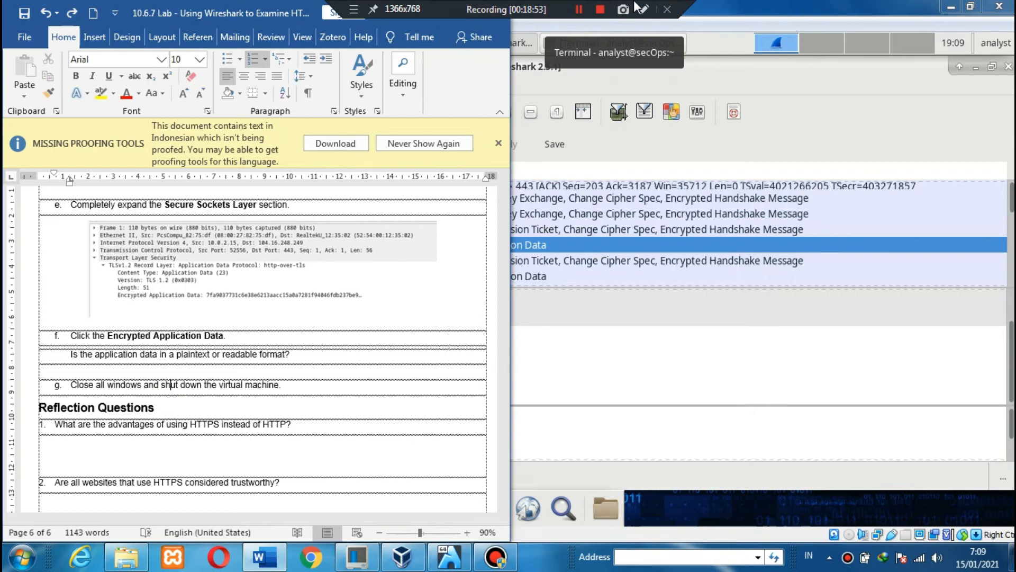
click(671, 82)
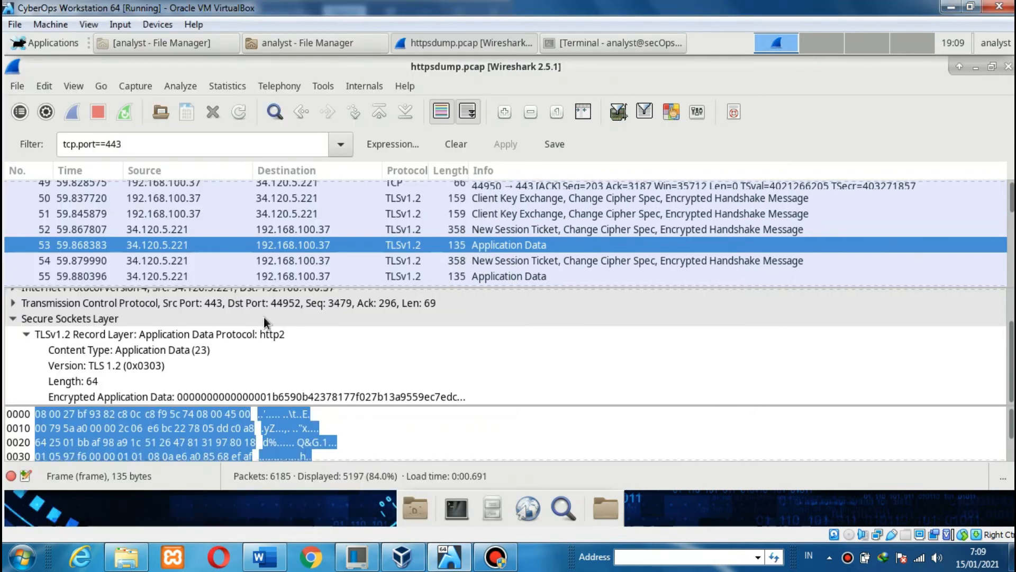
click(183, 396)
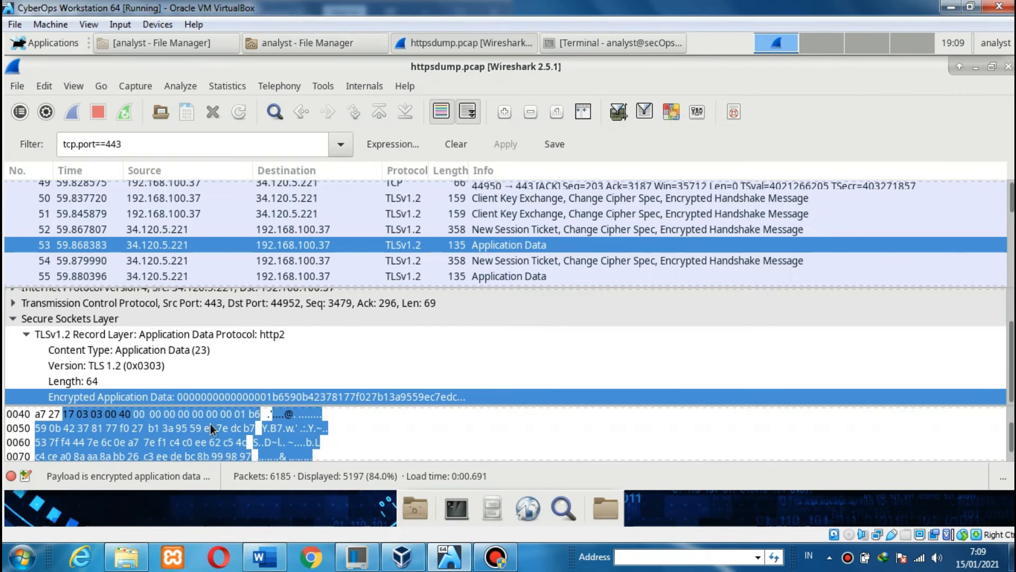
click(265, 556)
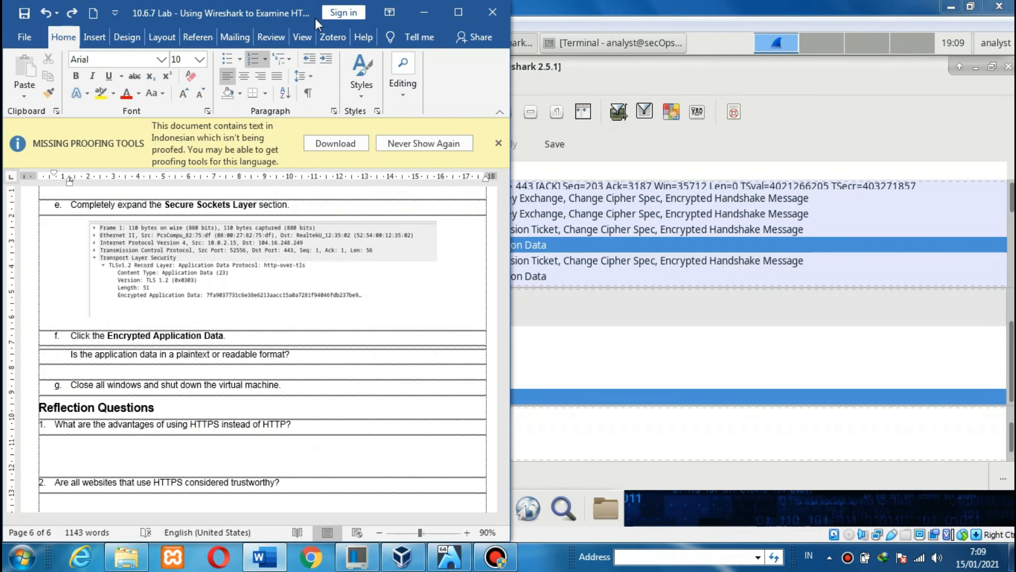
drag(321, 13, 646, 12)
click(451, 334)
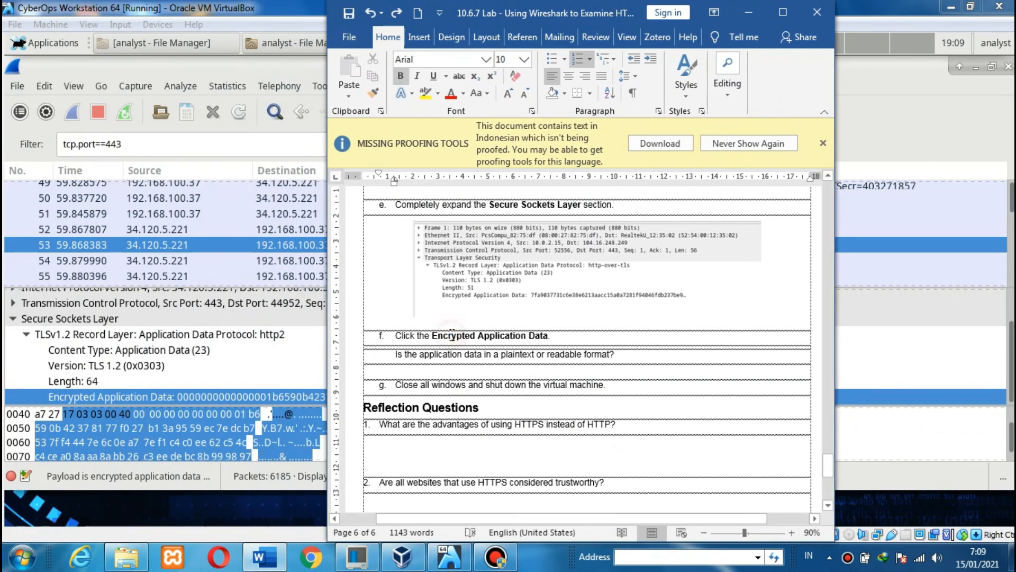
- Scroll the worksheet to the Reflection Questions, ending with Wireshark's packet 53 in front
scroll(451, 334, down, 3)
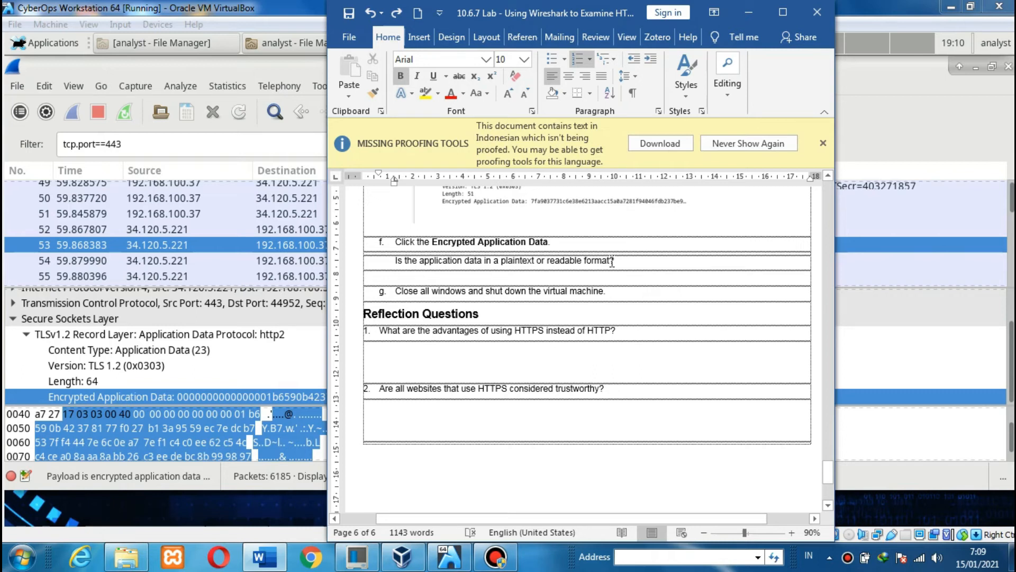
click(267, 6)
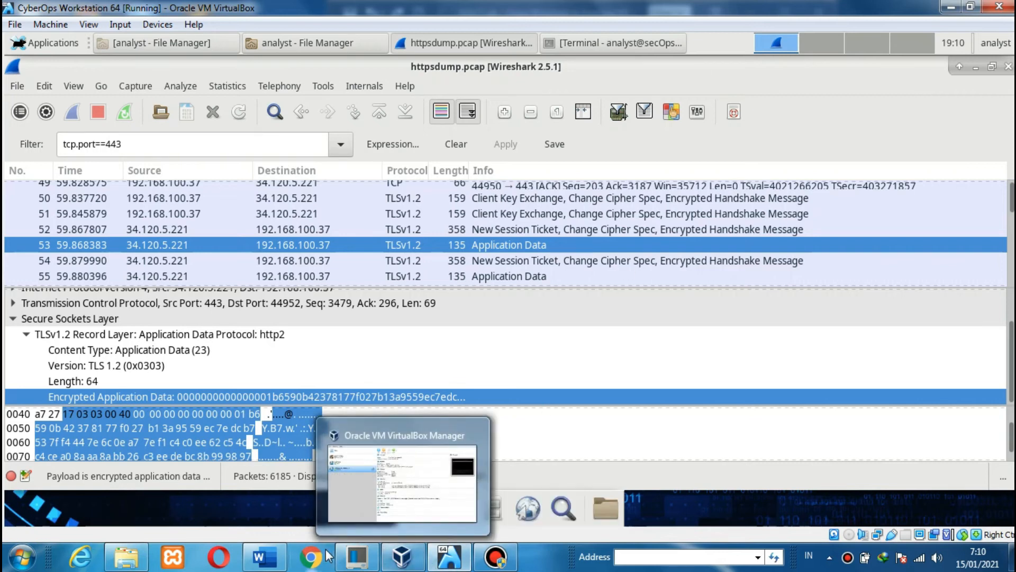
click(257, 561)
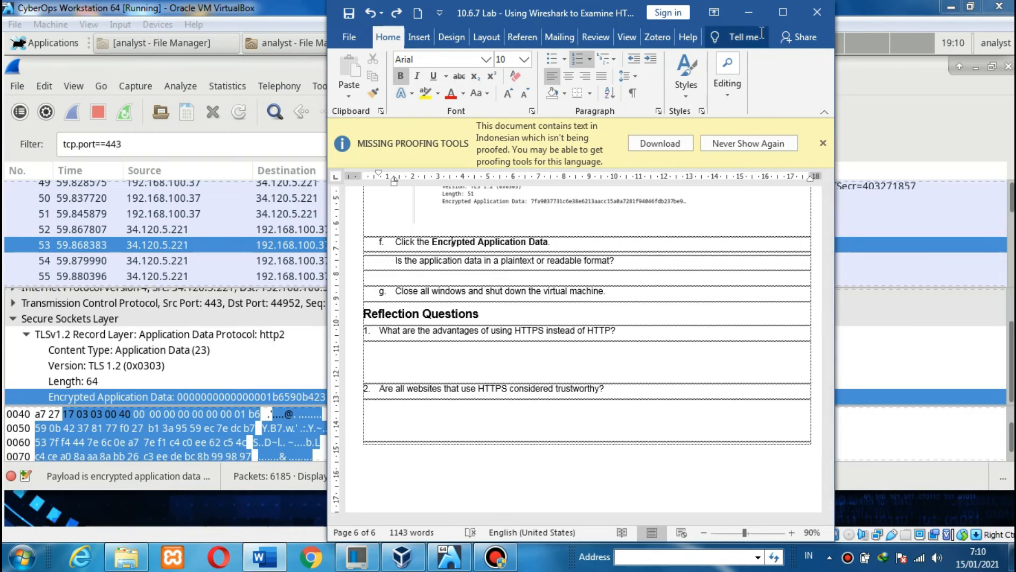
click(756, 14)
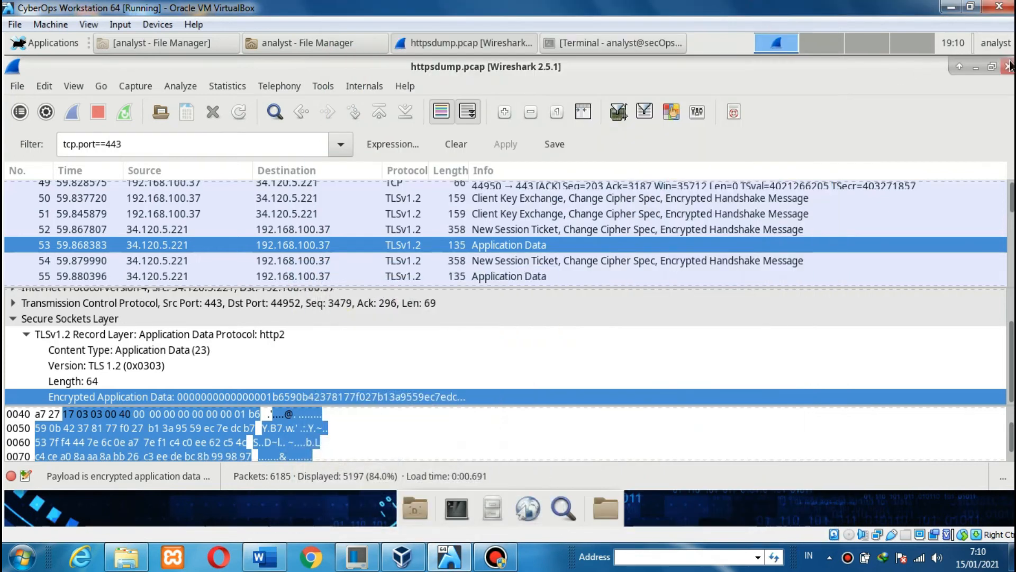
- Close Wireshark, the Terminal and both File Manager windows in the guest
click(1010, 66)
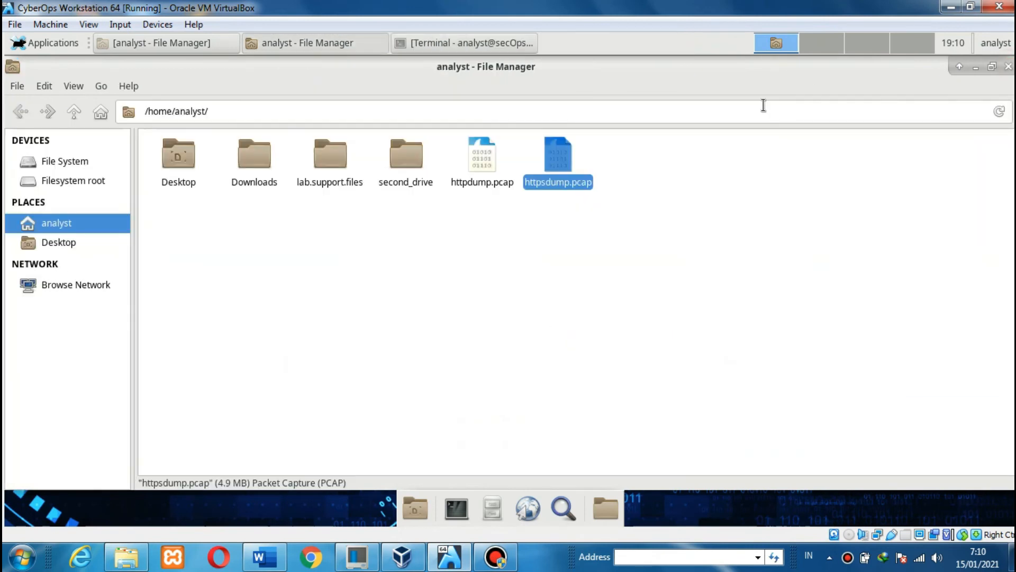
click(506, 43)
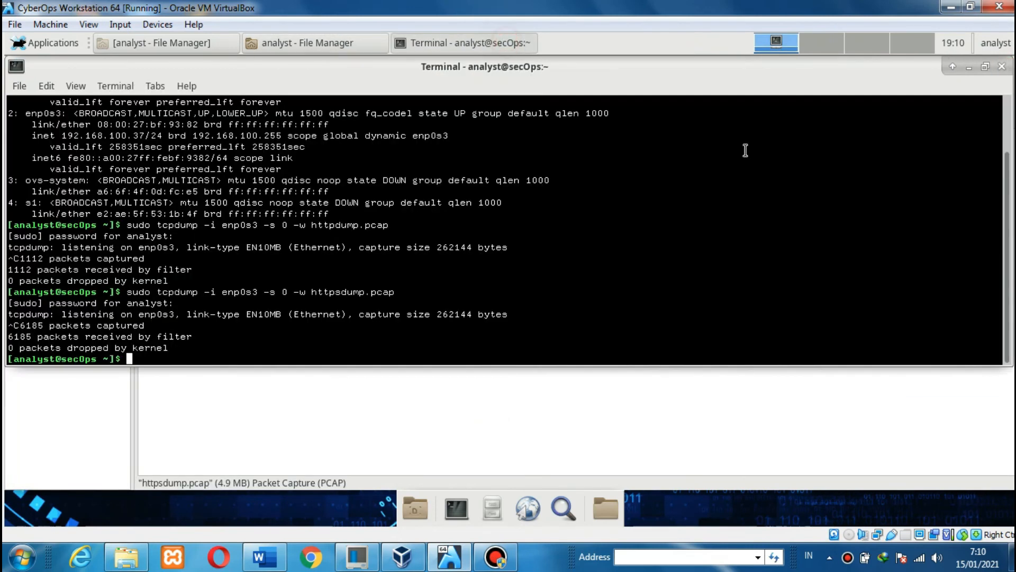
click(1001, 68)
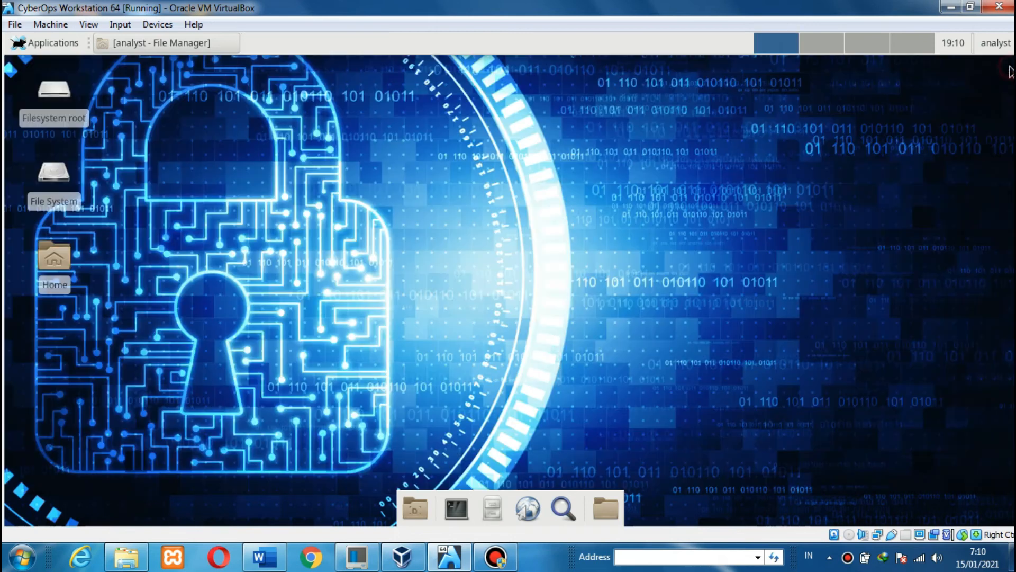
click(1008, 67)
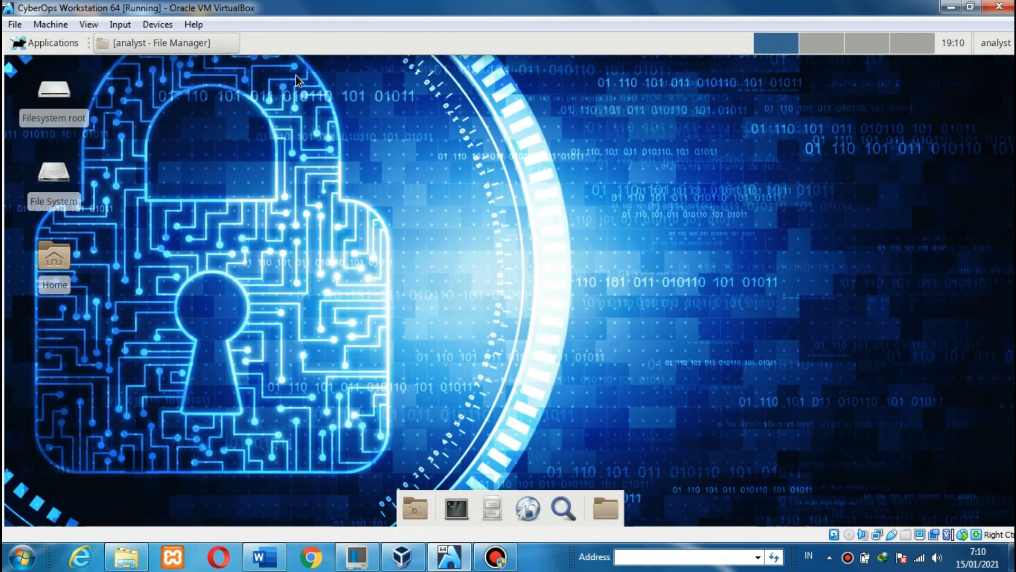
click(220, 40)
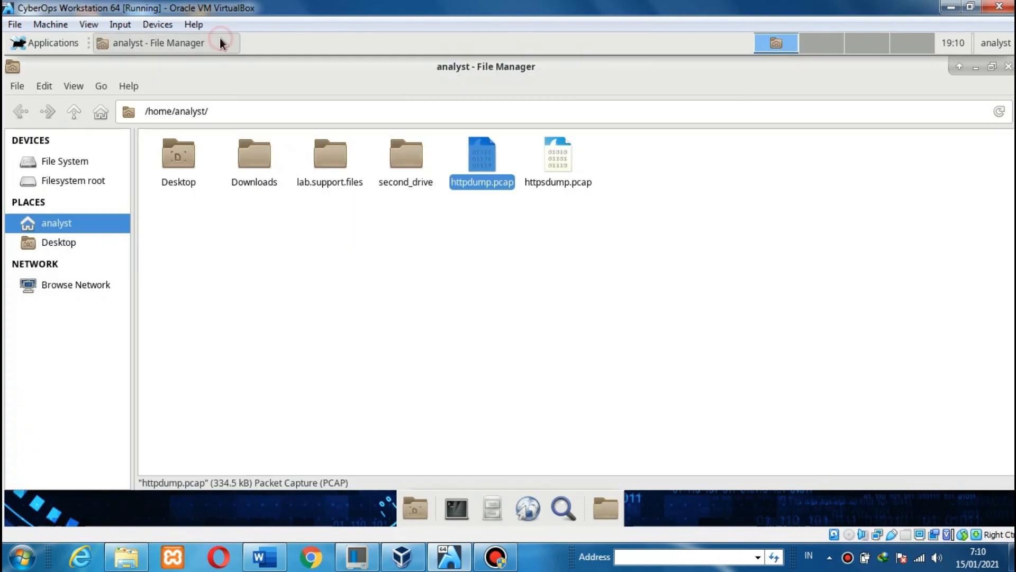
click(1008, 66)
- Log the analyst out, then shut down the virtual machine from the login screen
click(998, 46)
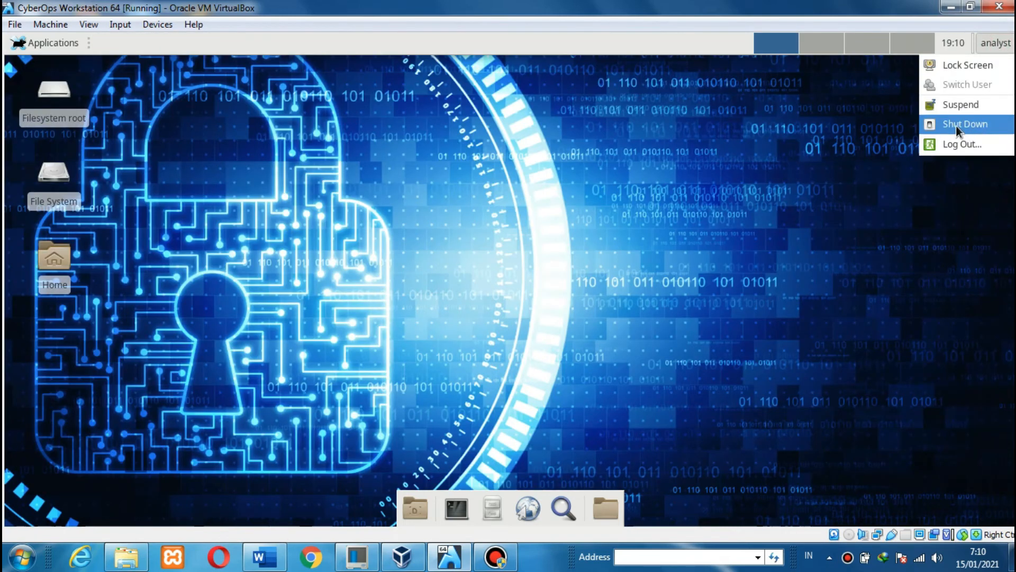
click(961, 142)
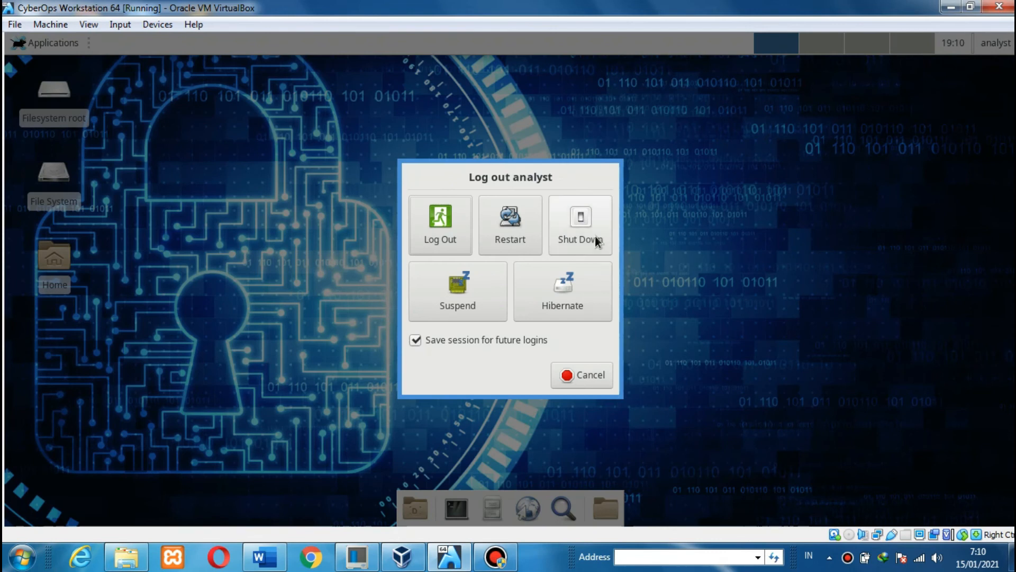
click(455, 252)
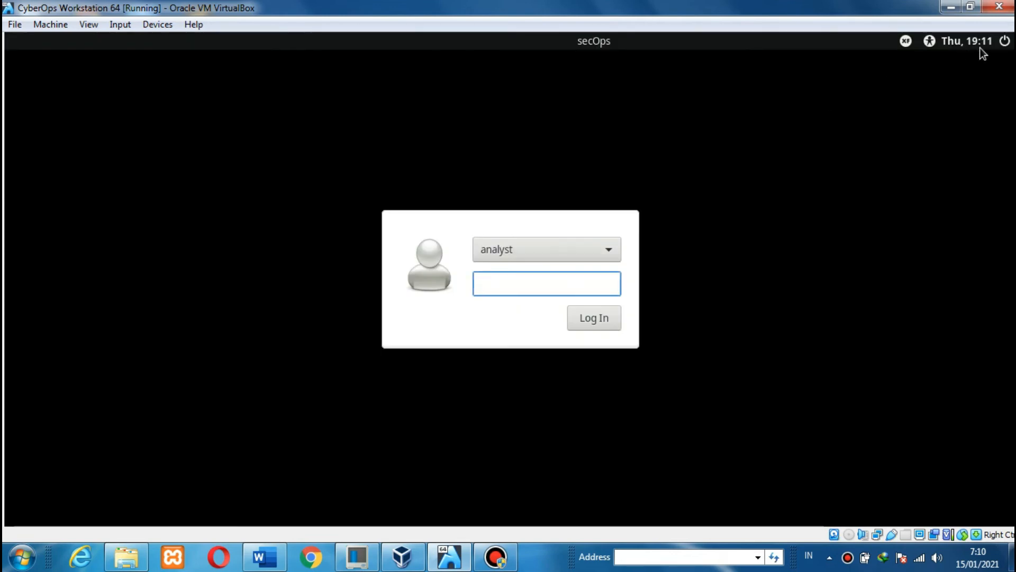
click(1005, 43)
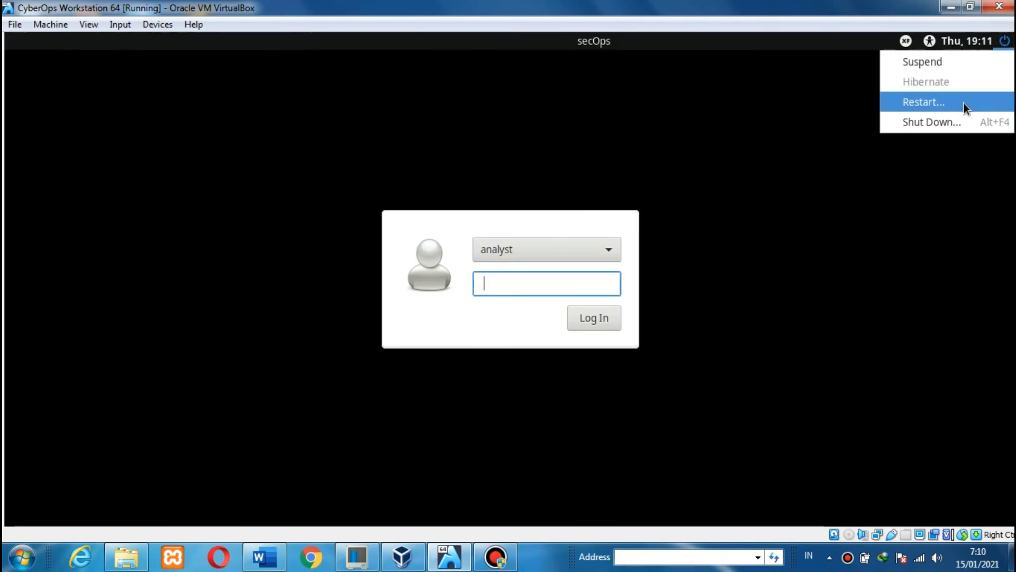
click(948, 117)
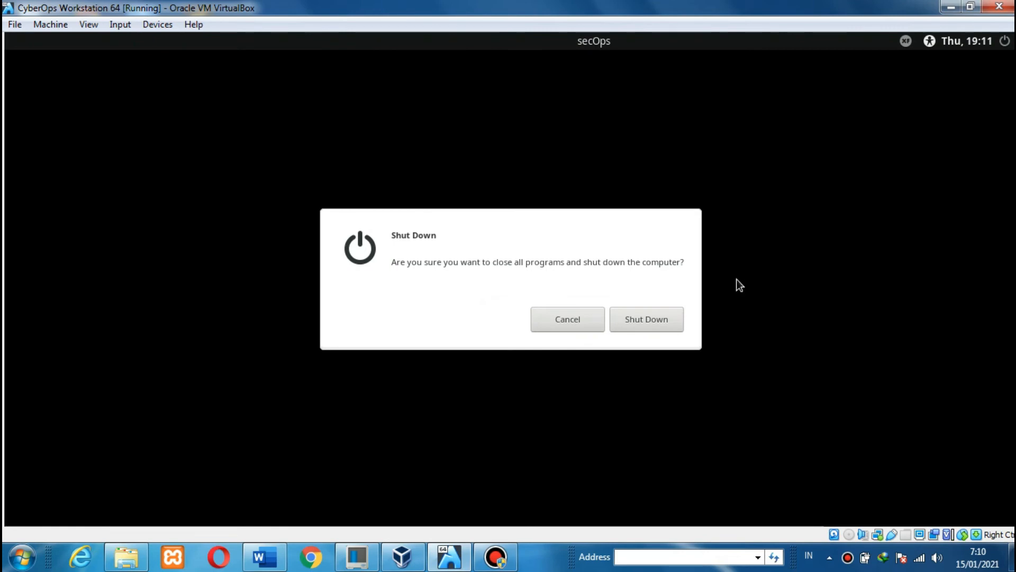
click(664, 320)
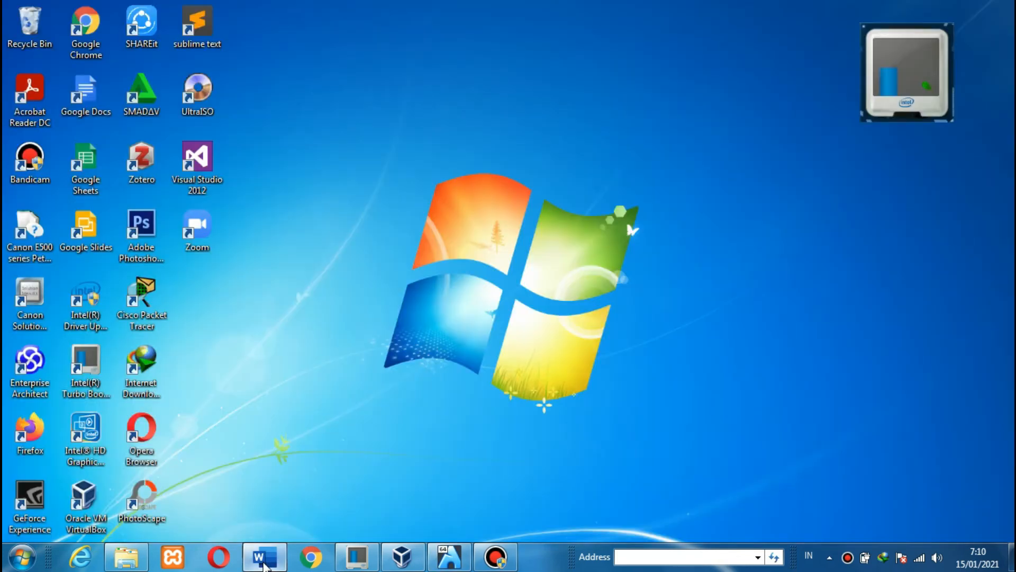
- Restore the Word lab worksheet maximized and select Reflection Question 1 on page 6
click(264, 561)
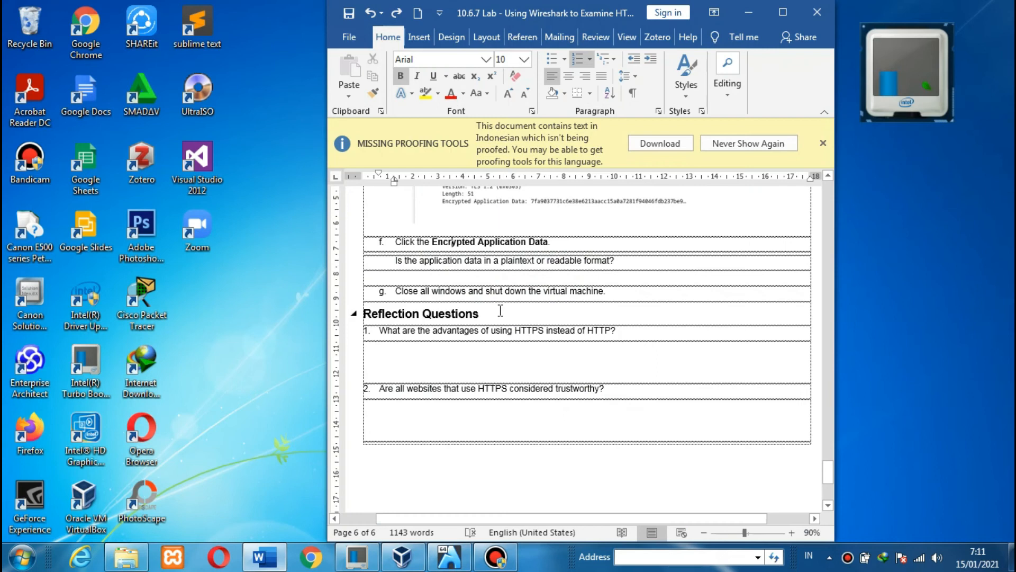
click(787, 15)
click(520, 285)
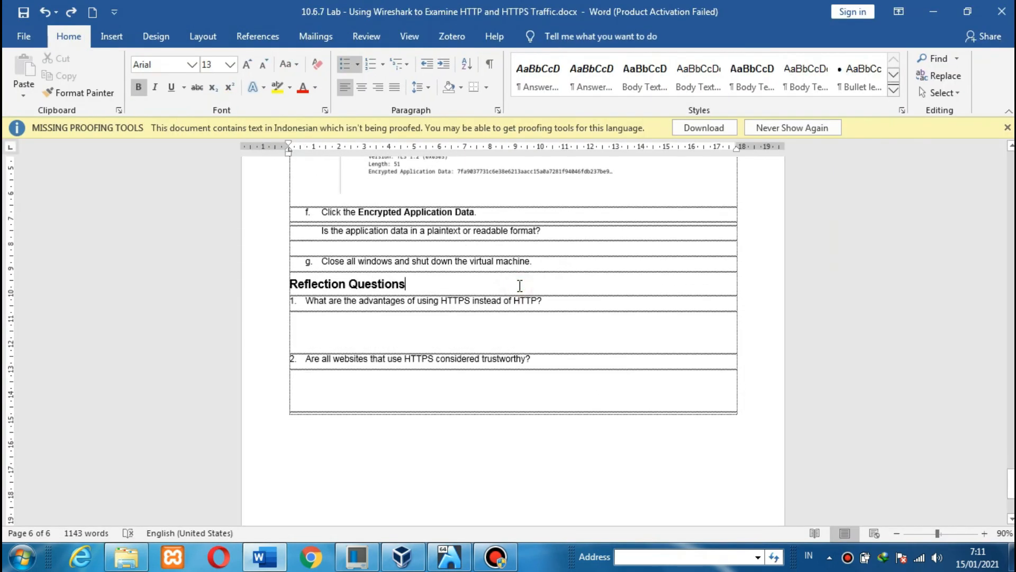
scroll(519, 286, down, 2)
scroll(220, 278, up, 2)
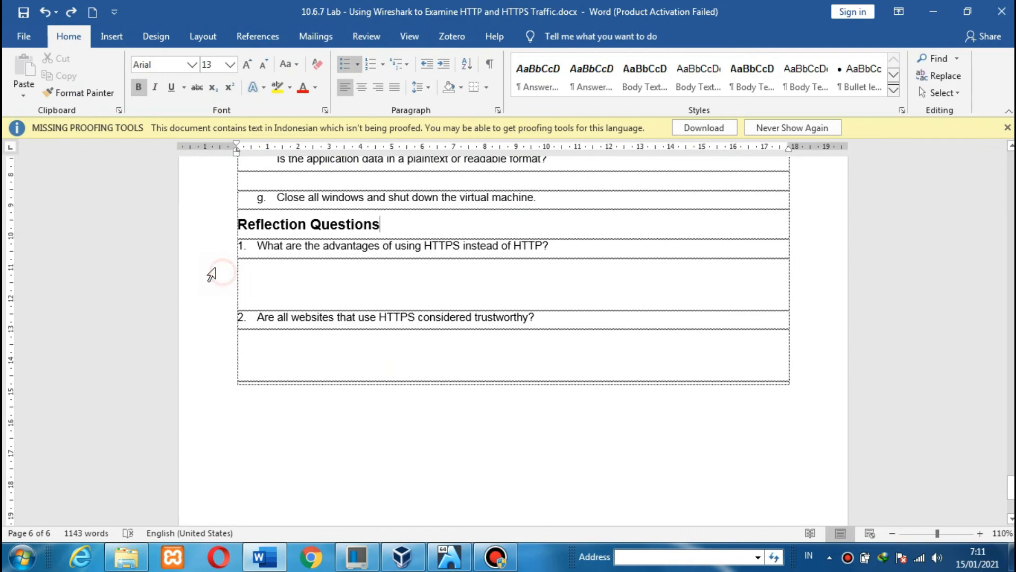
click(208, 254)
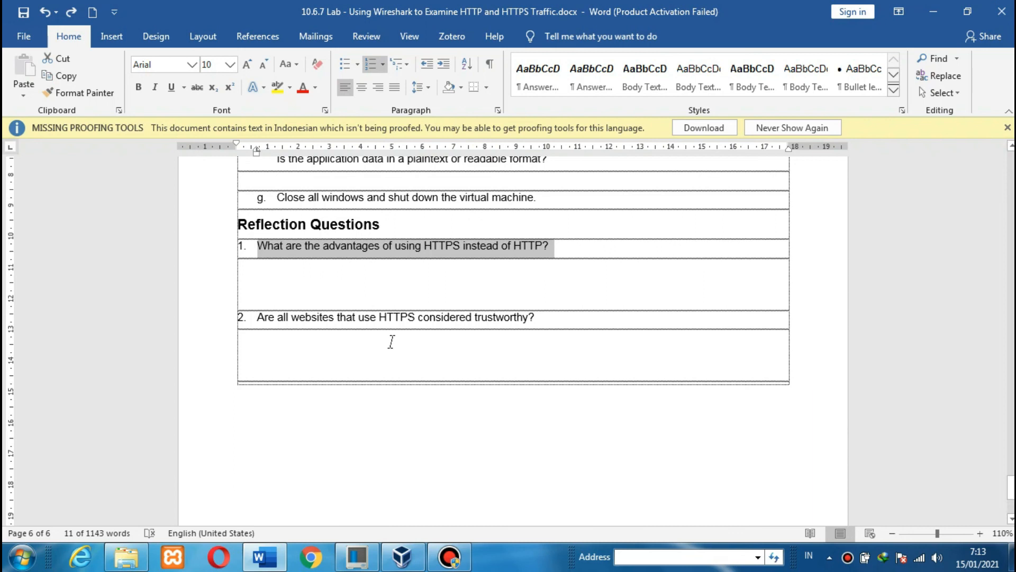
- Select reflection question 2 to review it
click(404, 219)
scroll(401, 233, down, 3)
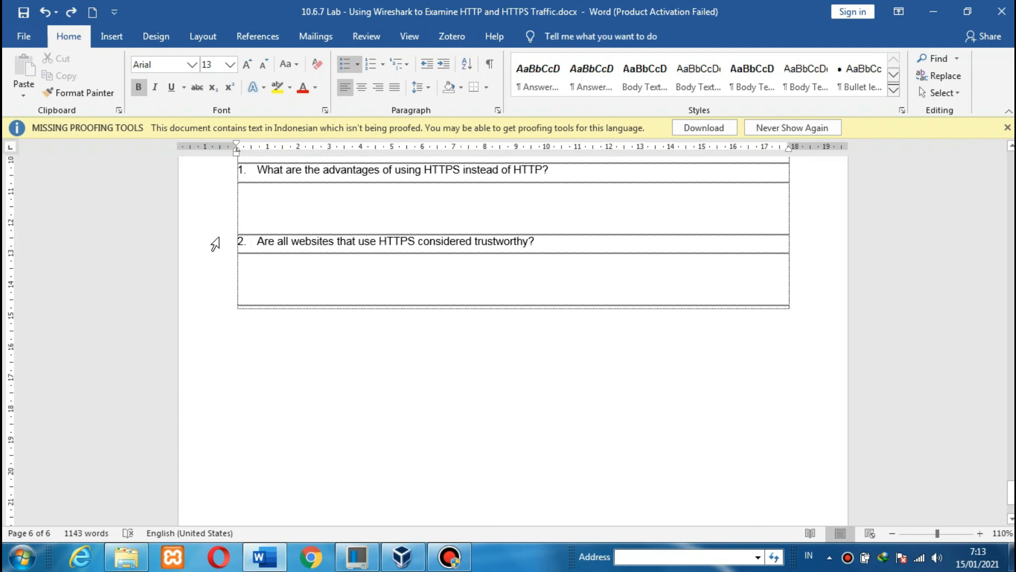
click(217, 241)
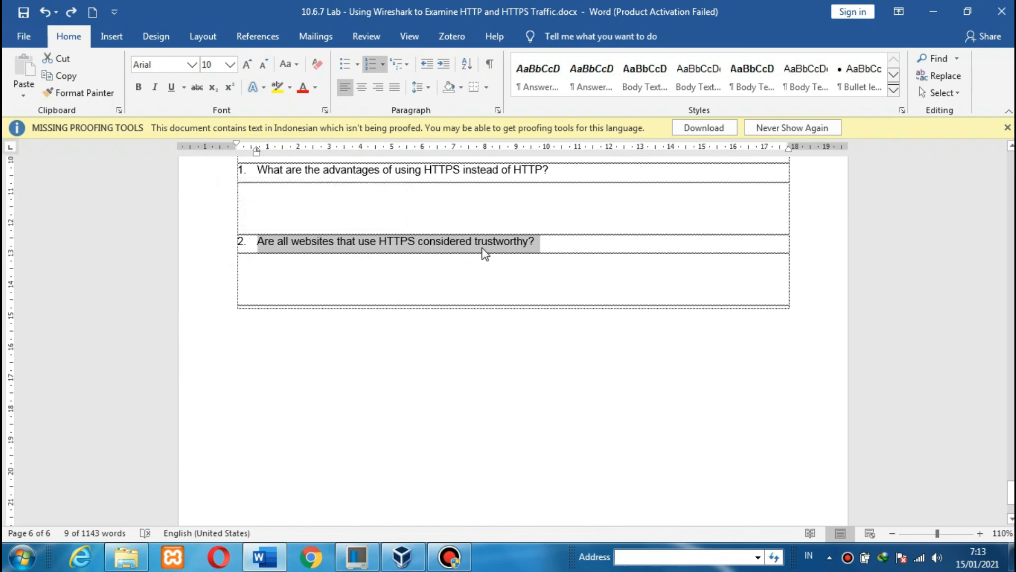
- On page 1, select the 'Regardless of HTTP or HTTPS' Background lines and the word 'commonly'
drag(1011, 494, 1004, 214)
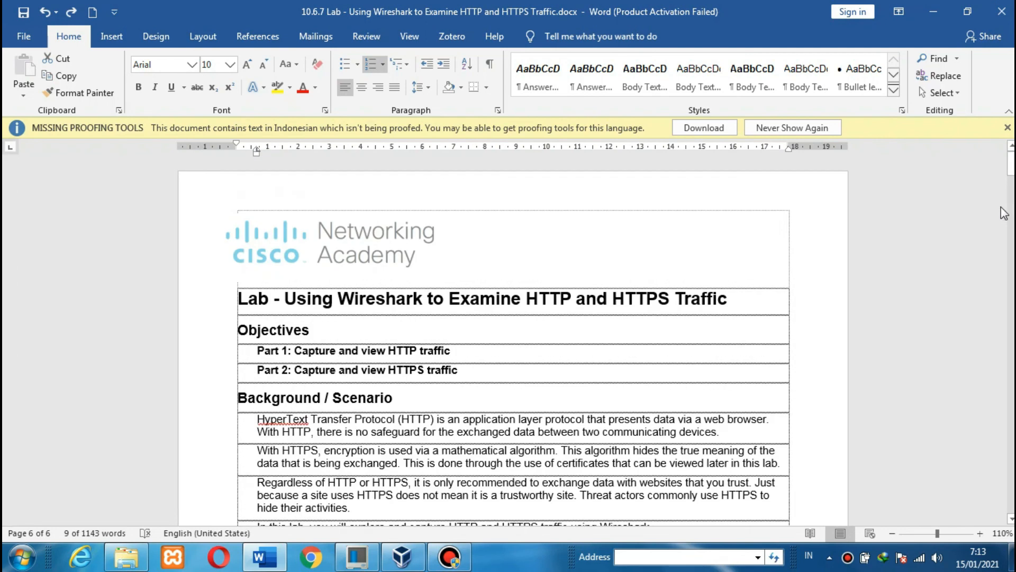
drag(1011, 158, 1011, 172)
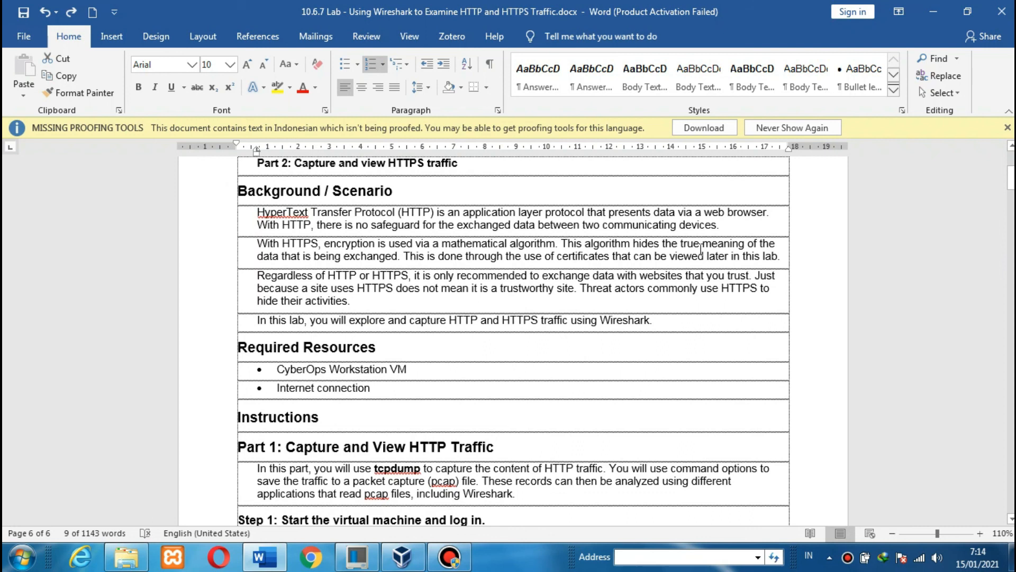
click(201, 280)
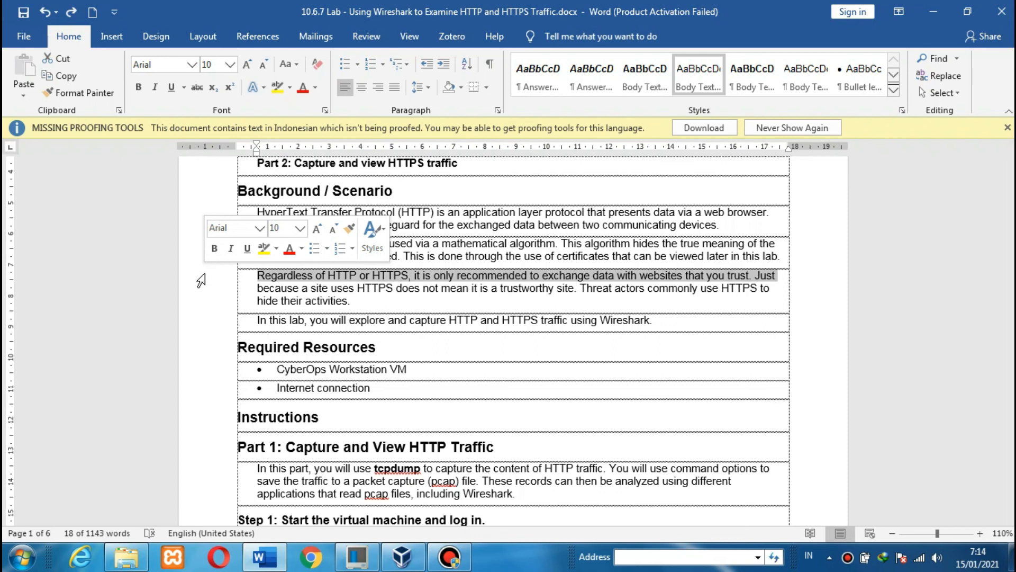
click(224, 289)
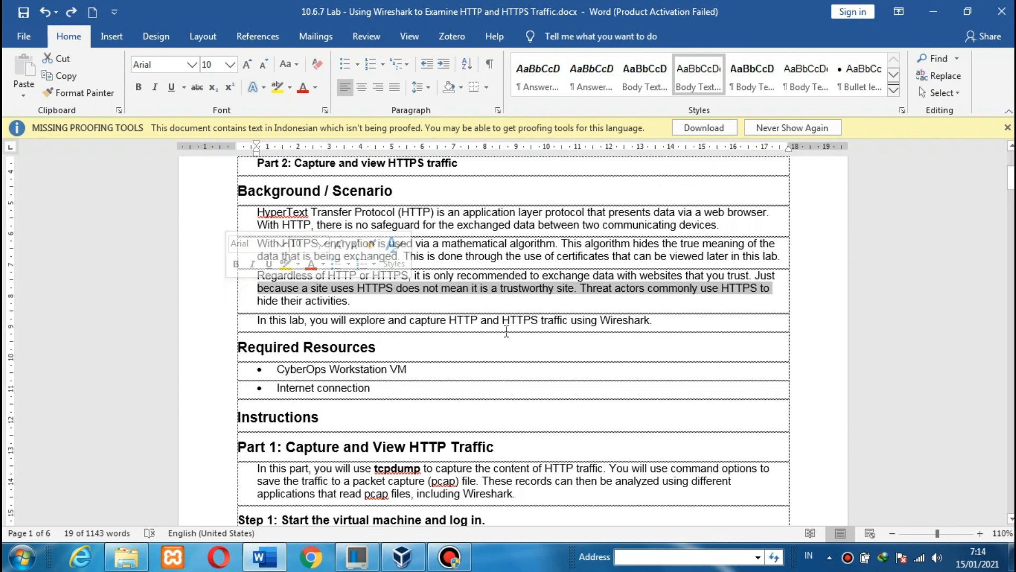
click(605, 291)
double_click(667, 291)
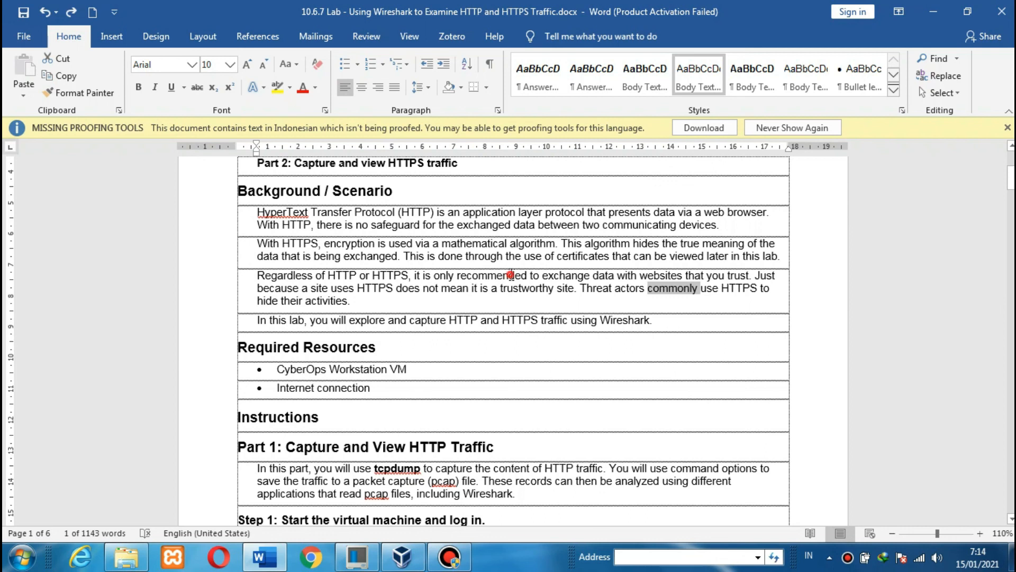
click(510, 275)
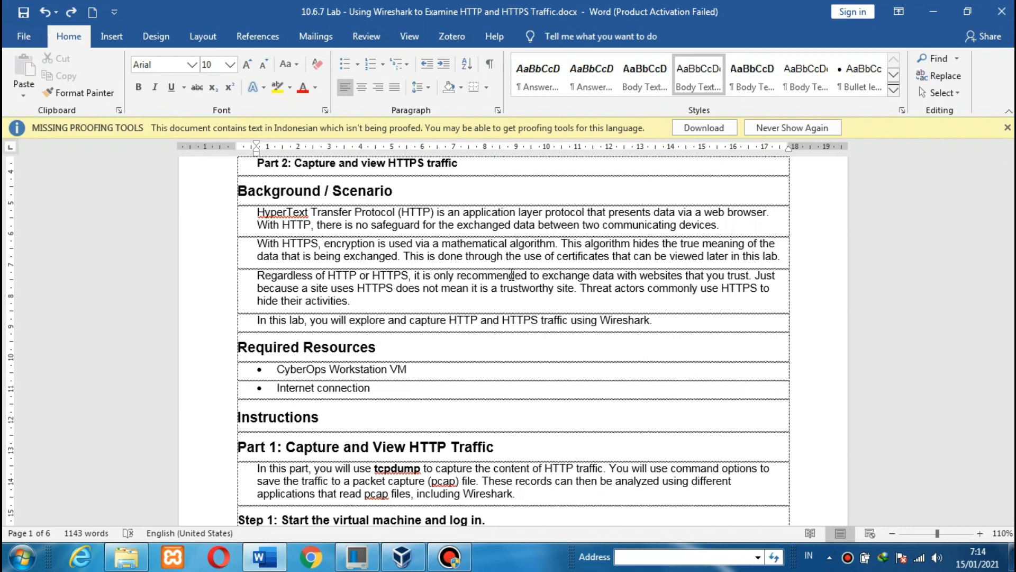
- Return to the top of the lab worksheet
scroll(512, 275, down, 20)
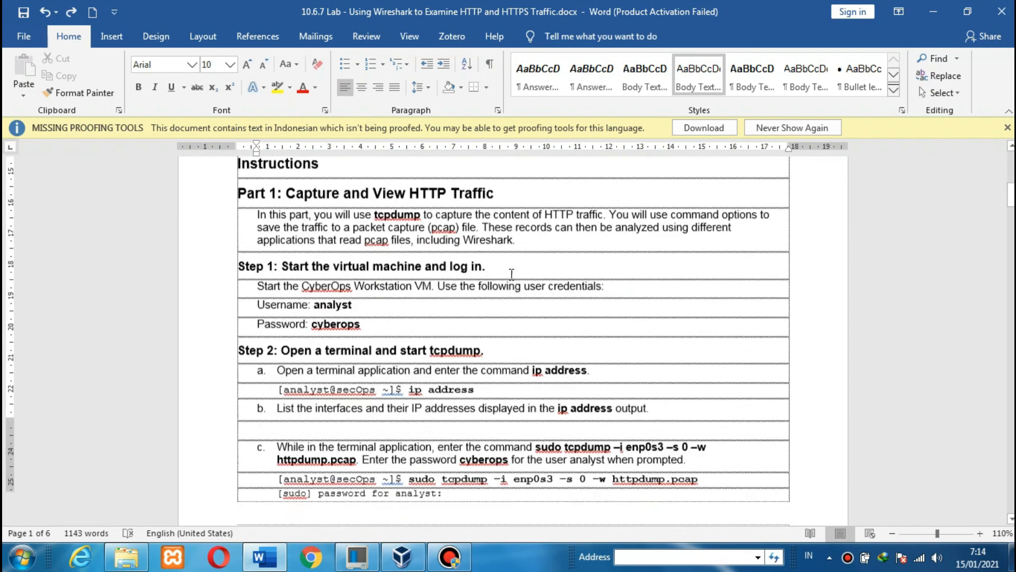
scroll(514, 281, down, 8)
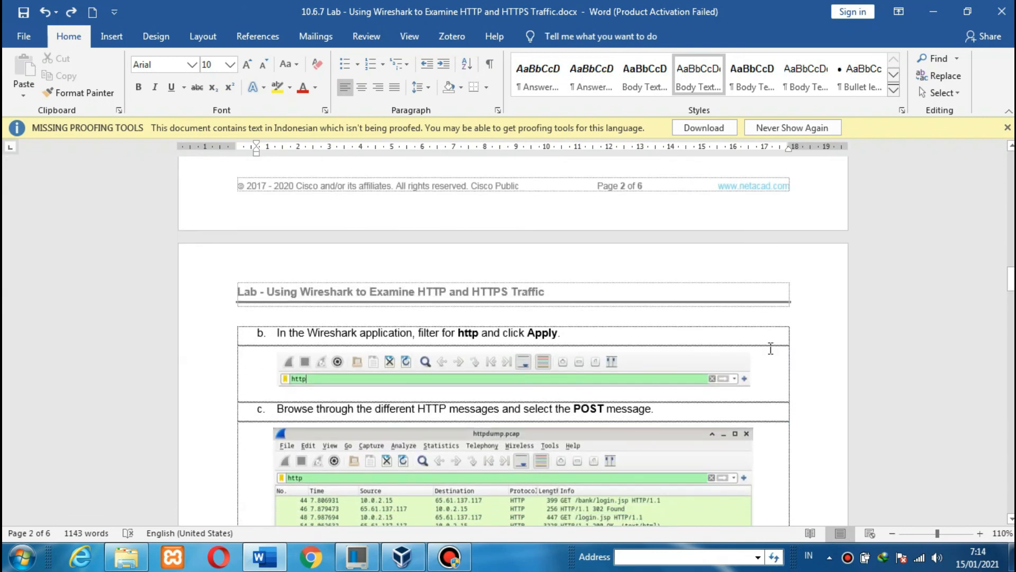
drag(1011, 279, 1011, 159)
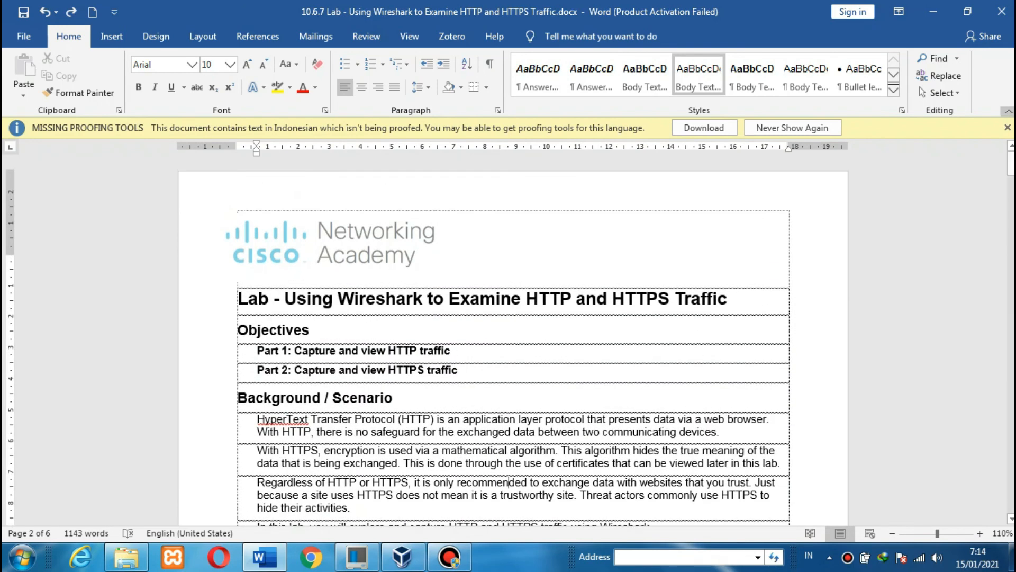